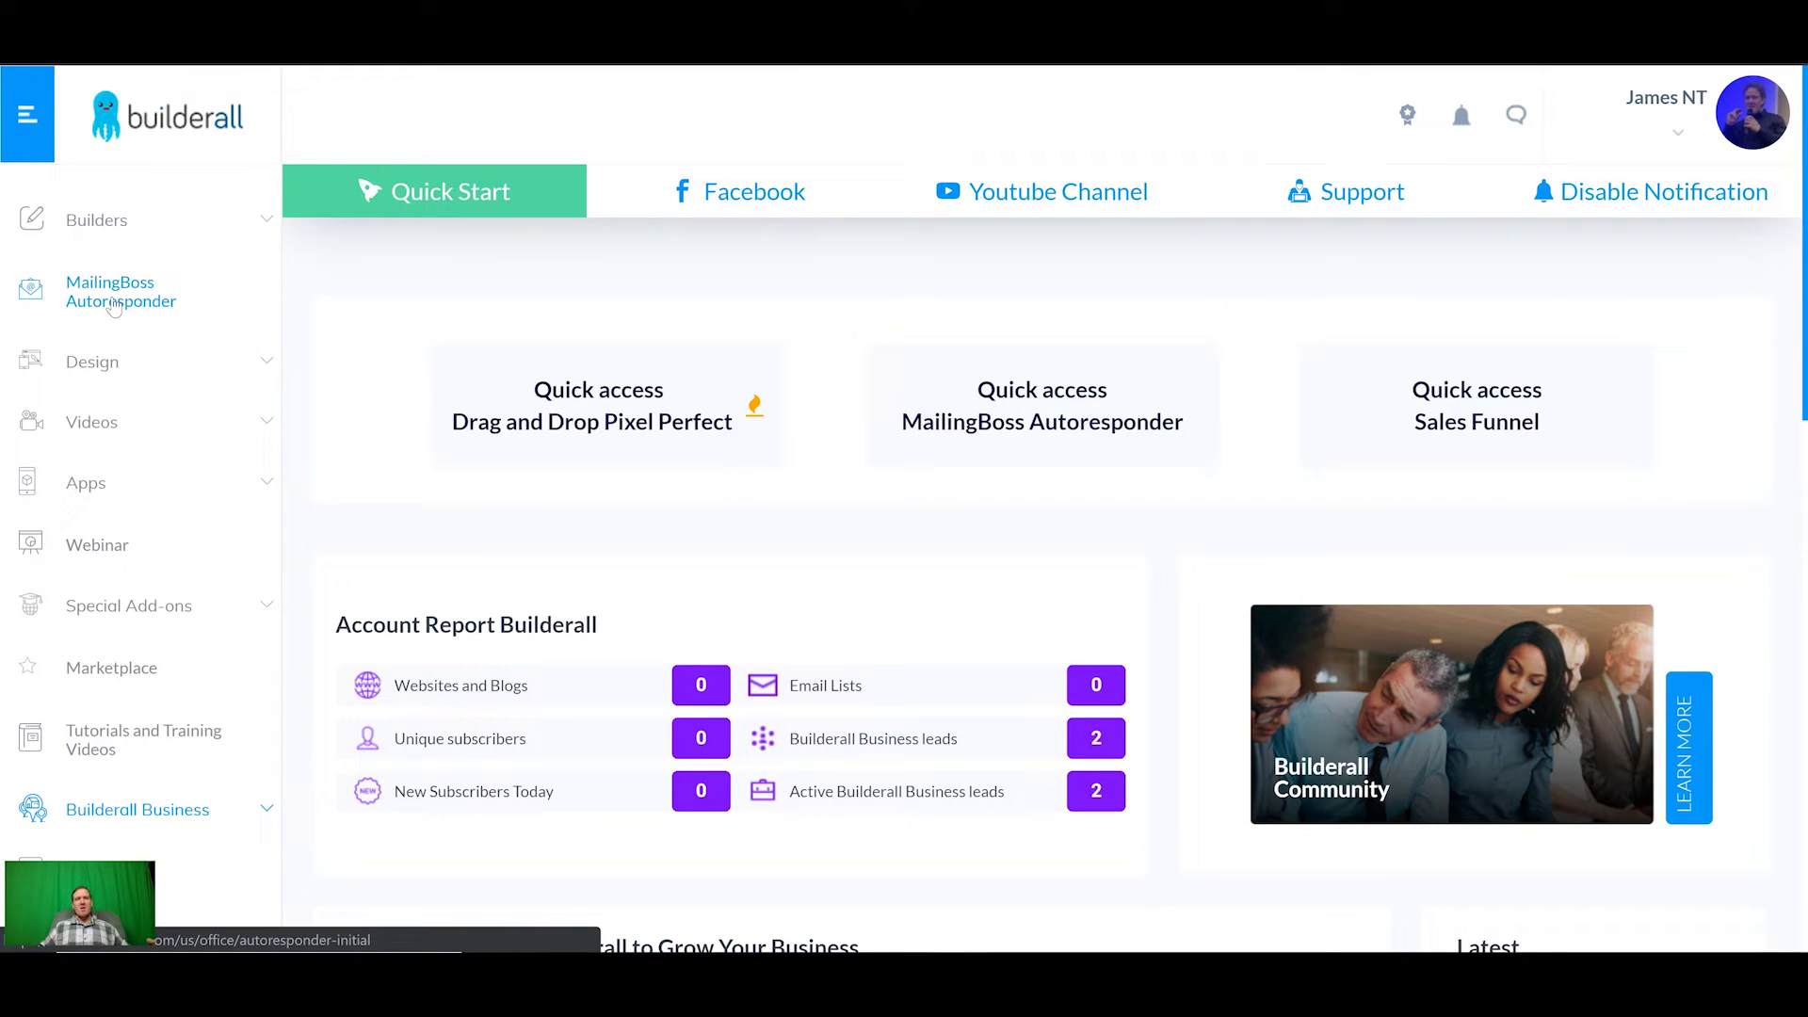
# Step: Open MailingBoss Autoresponder and move past the welcome step to the business details
pyautogui.click(207, 263)
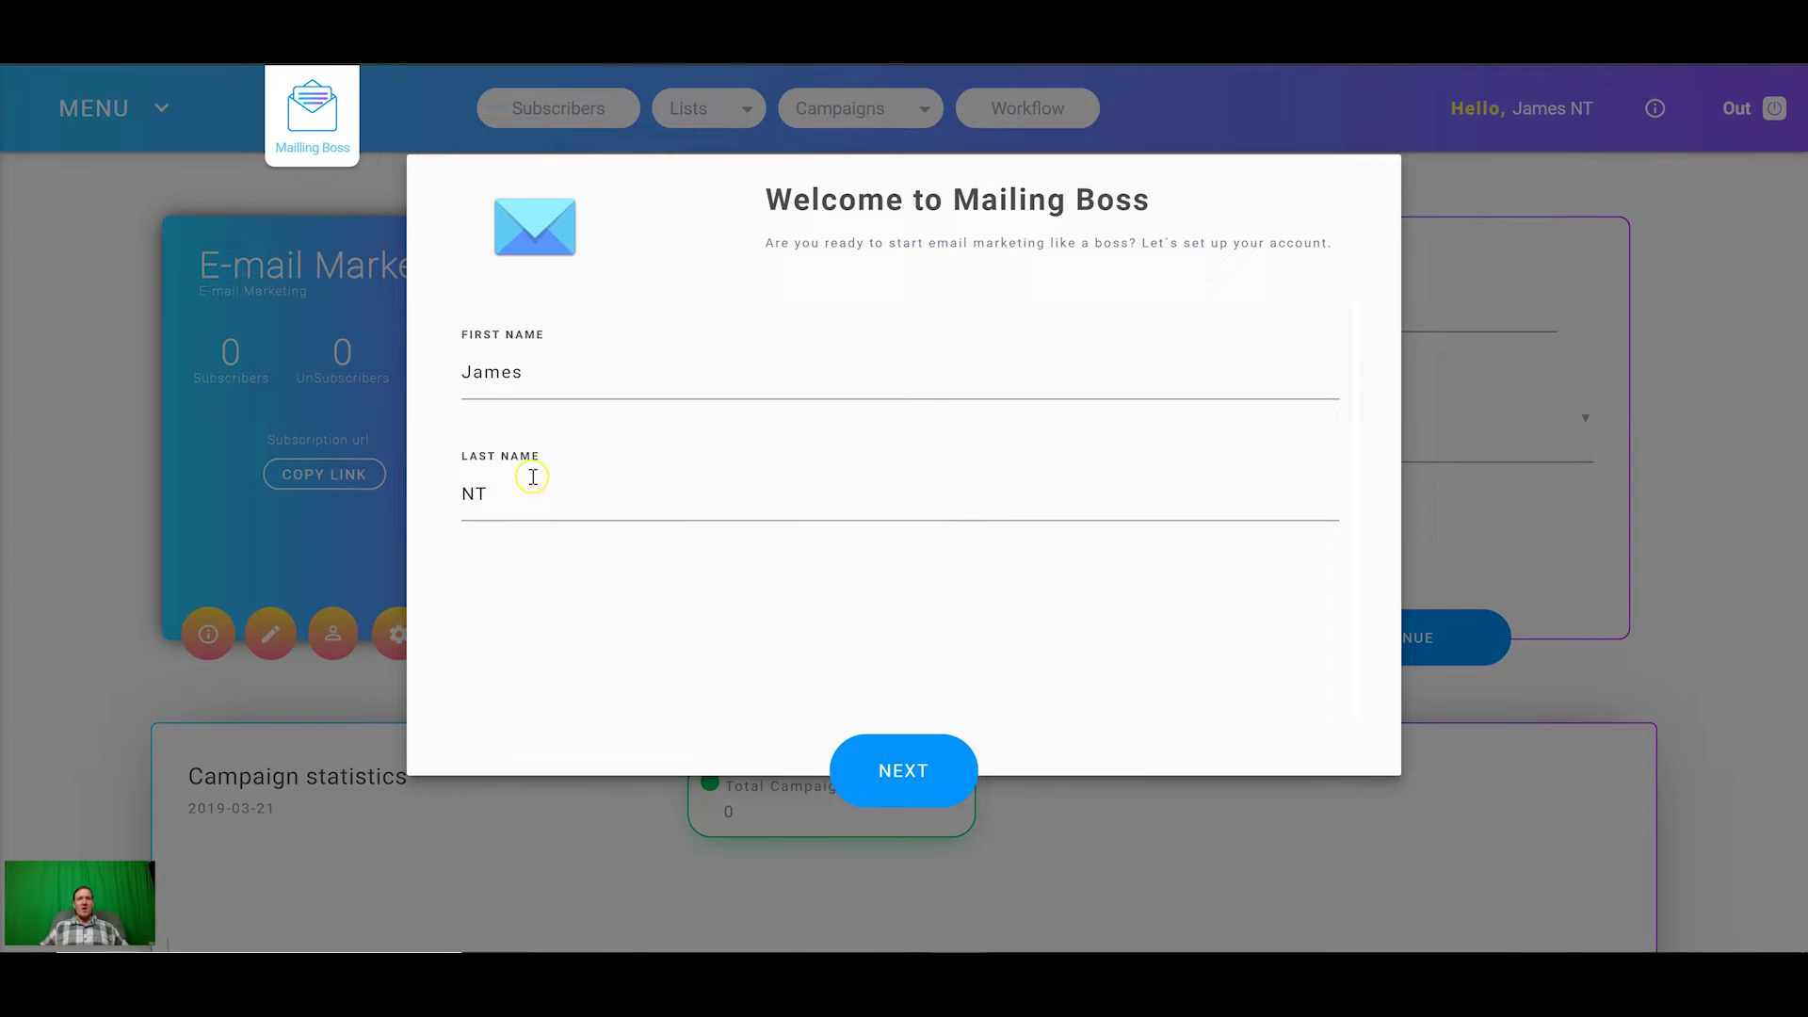
pyautogui.click(895, 786)
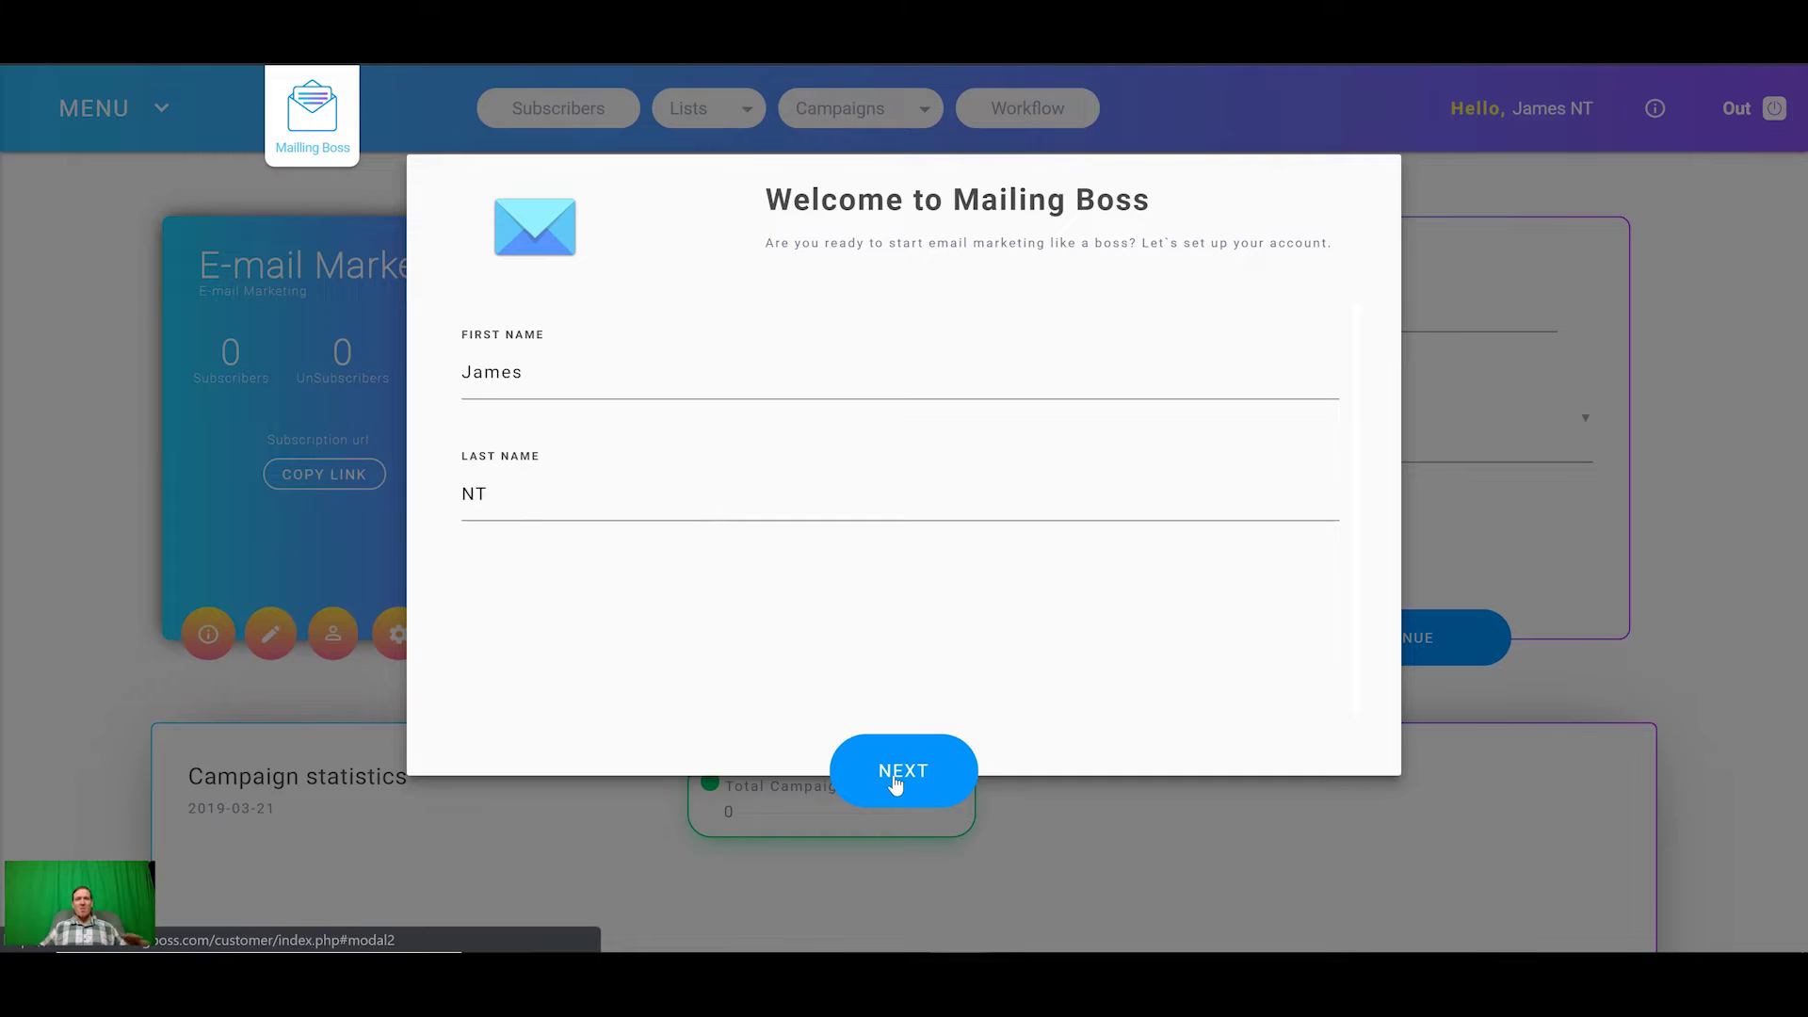
pyautogui.click(900, 774)
pyautogui.click(900, 772)
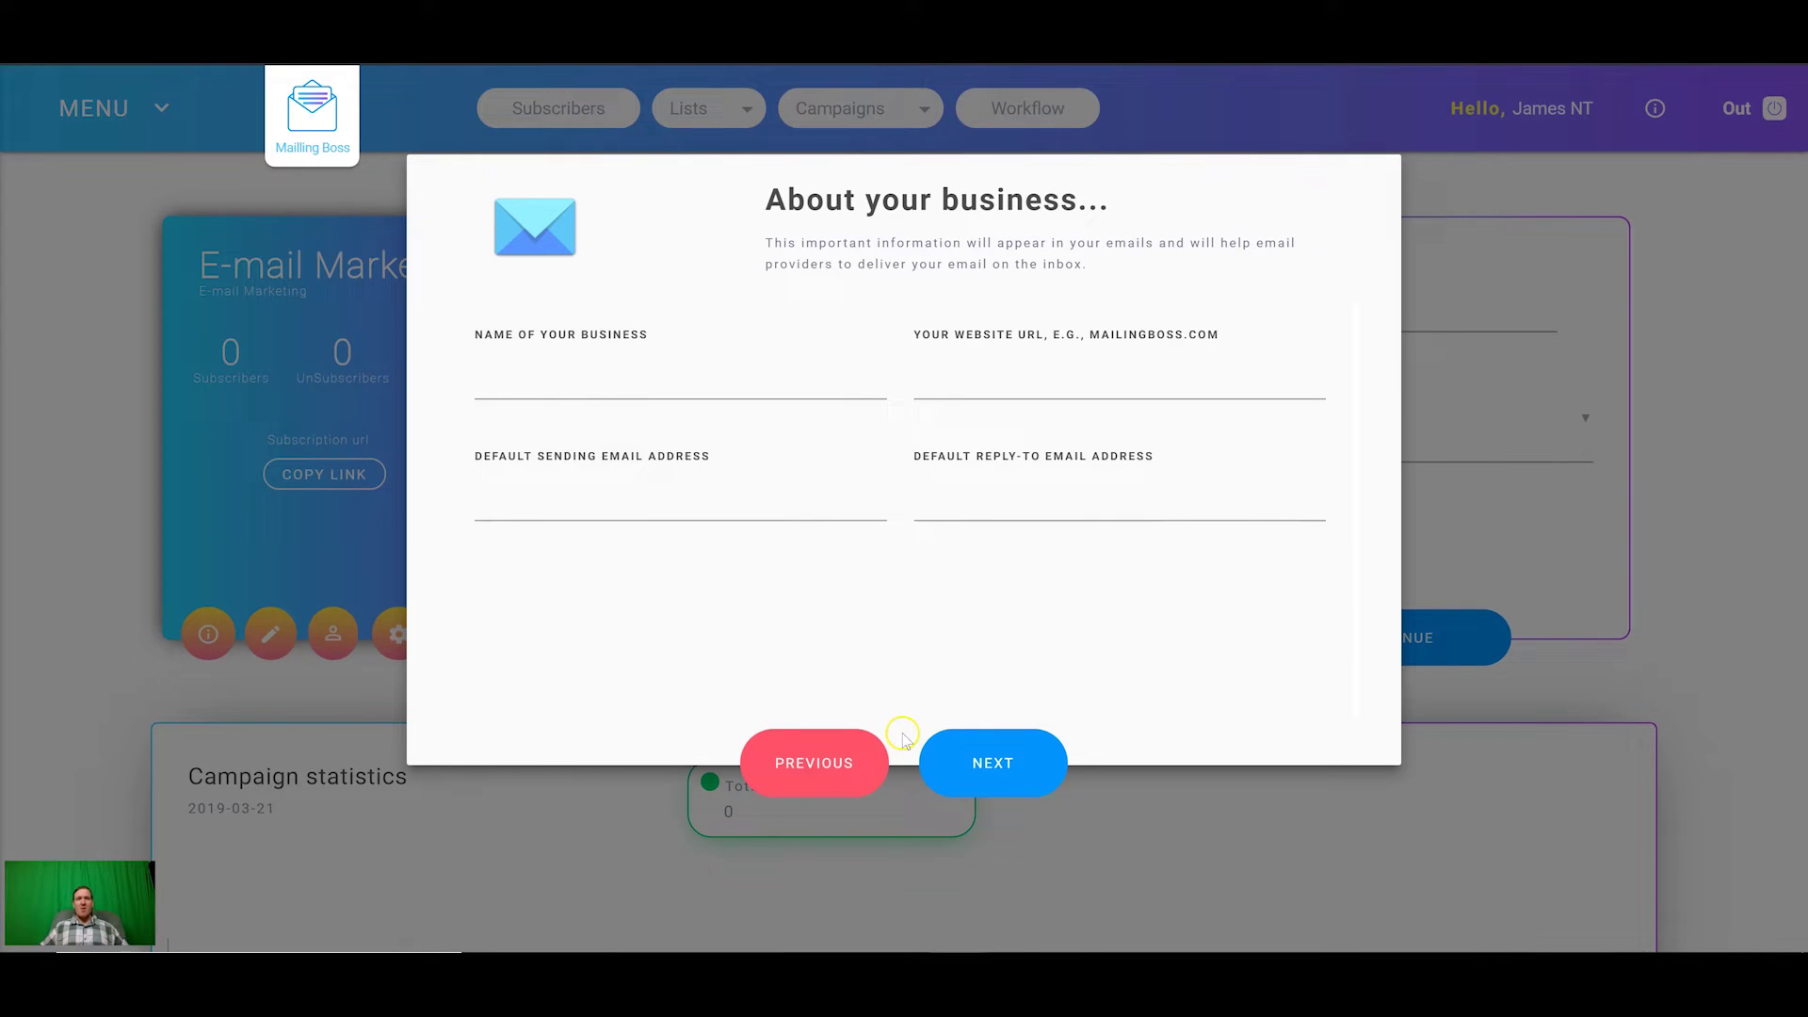
# Step: Autofill the business name Business On Steroids and the default sending and reply-to emails
pyautogui.click(593, 383)
pyautogui.click(556, 430)
pyautogui.click(1013, 375)
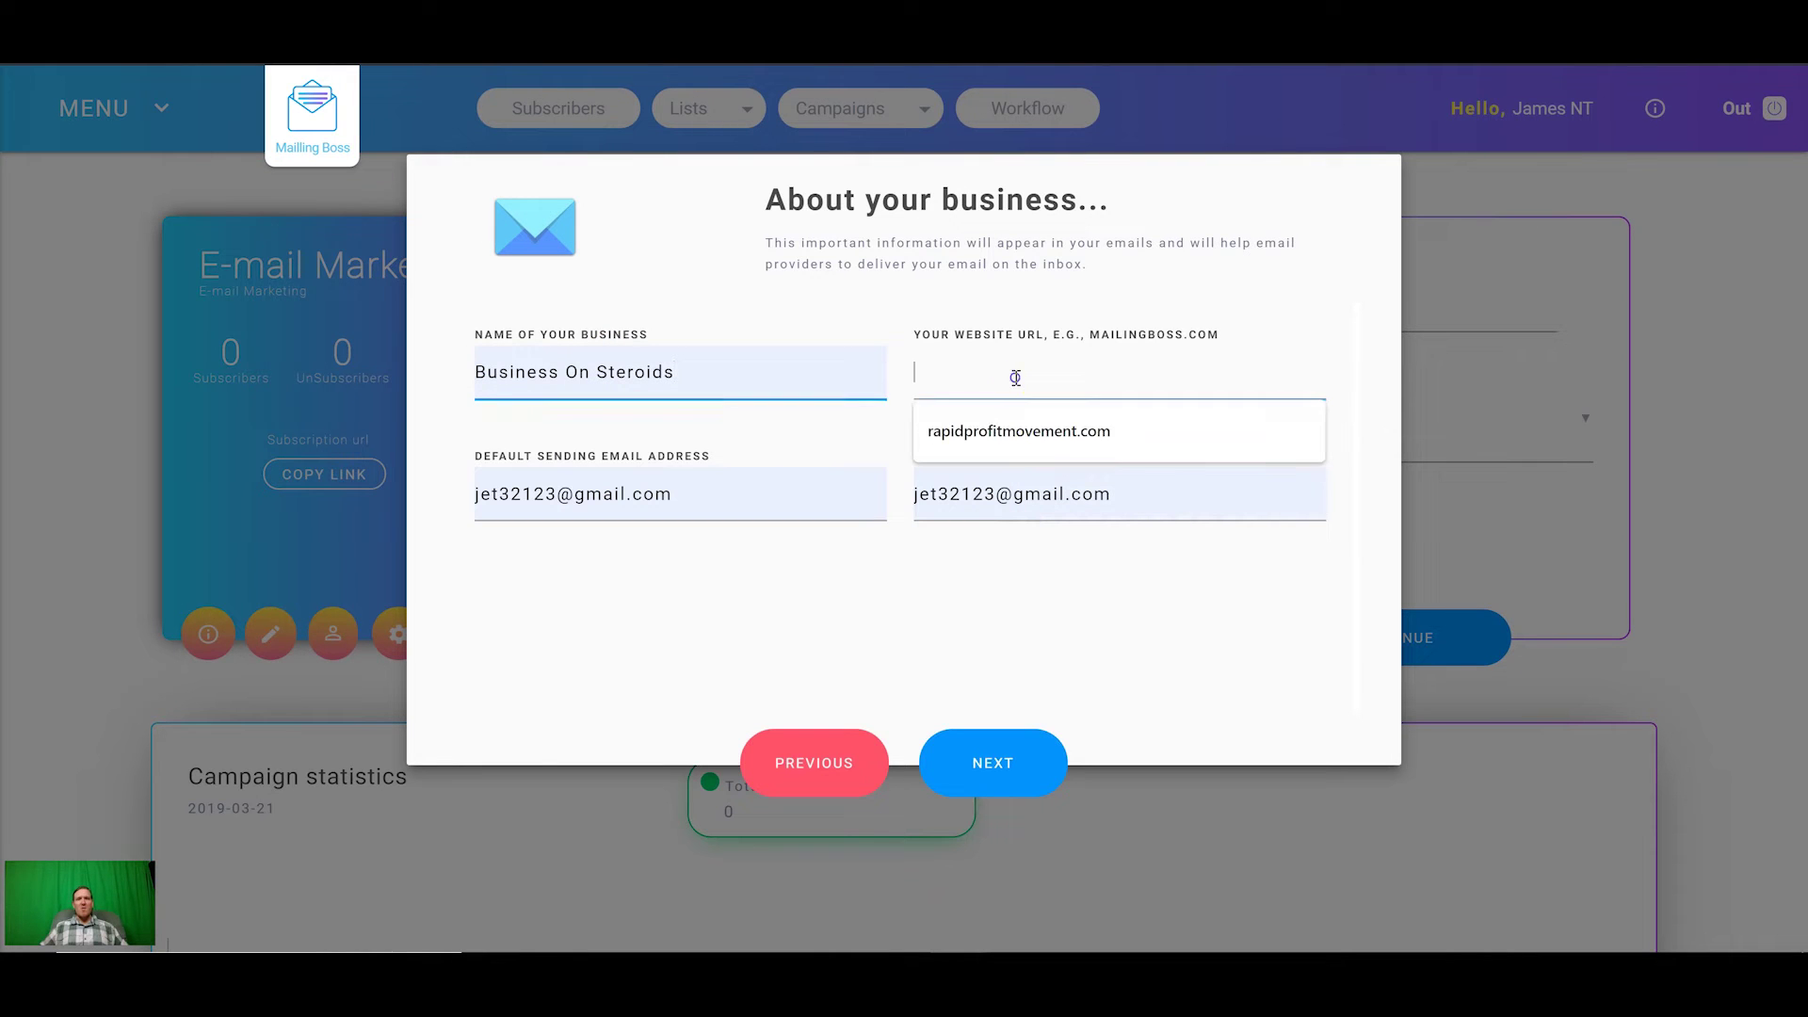
pyautogui.click(868, 425)
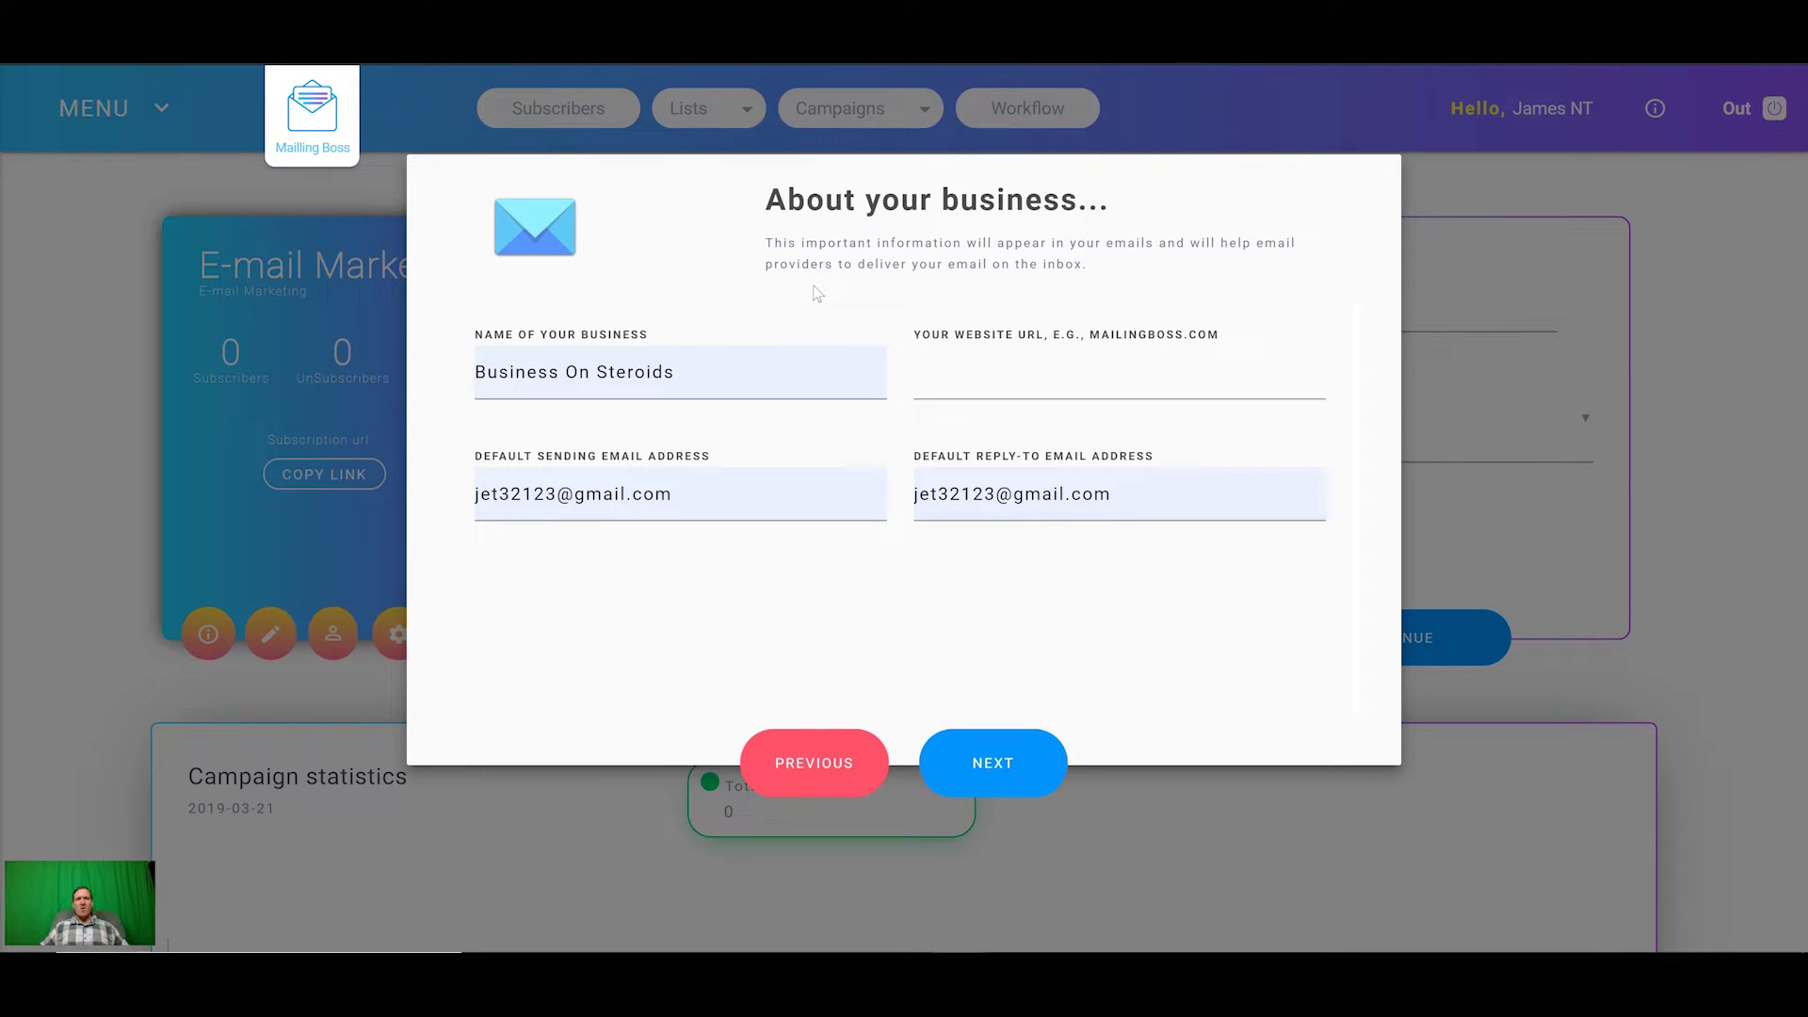
pyautogui.click(757, 277)
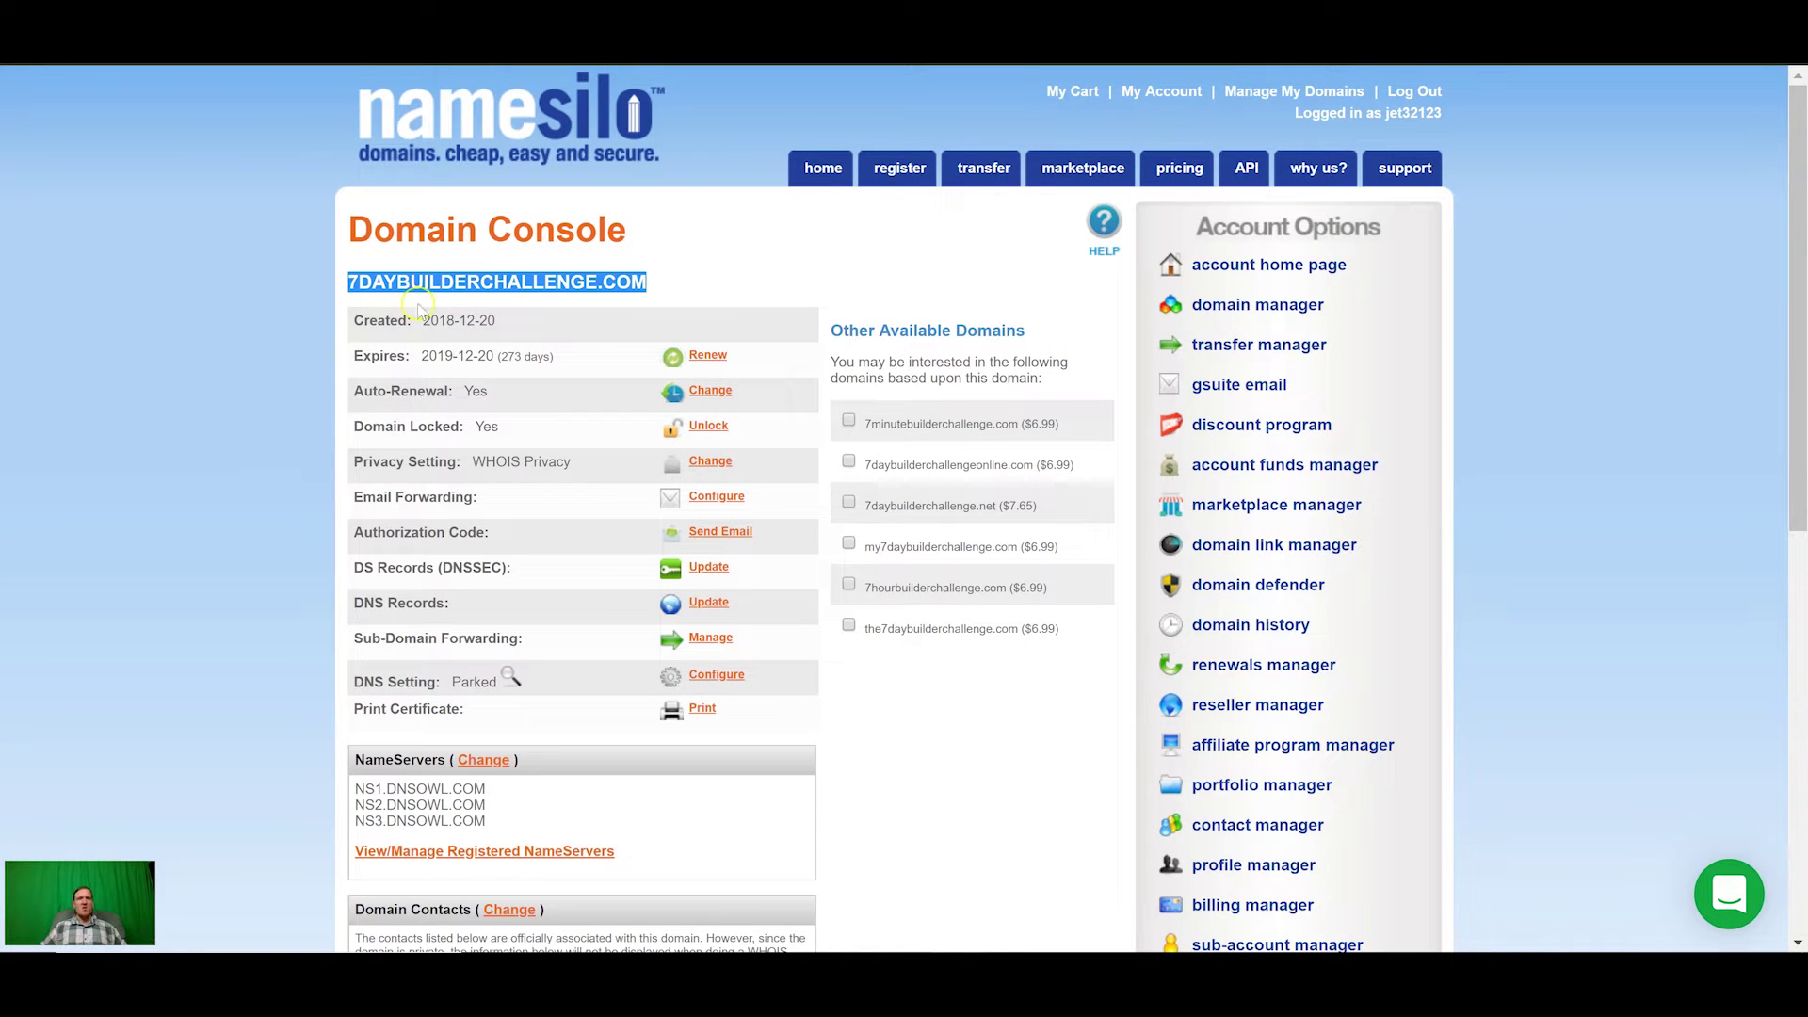
# Step: Copy the domain name 7DAYBUILDERCHALLENGE.COM from NameSilo's Domain Console
pyautogui.rightClick(445, 283)
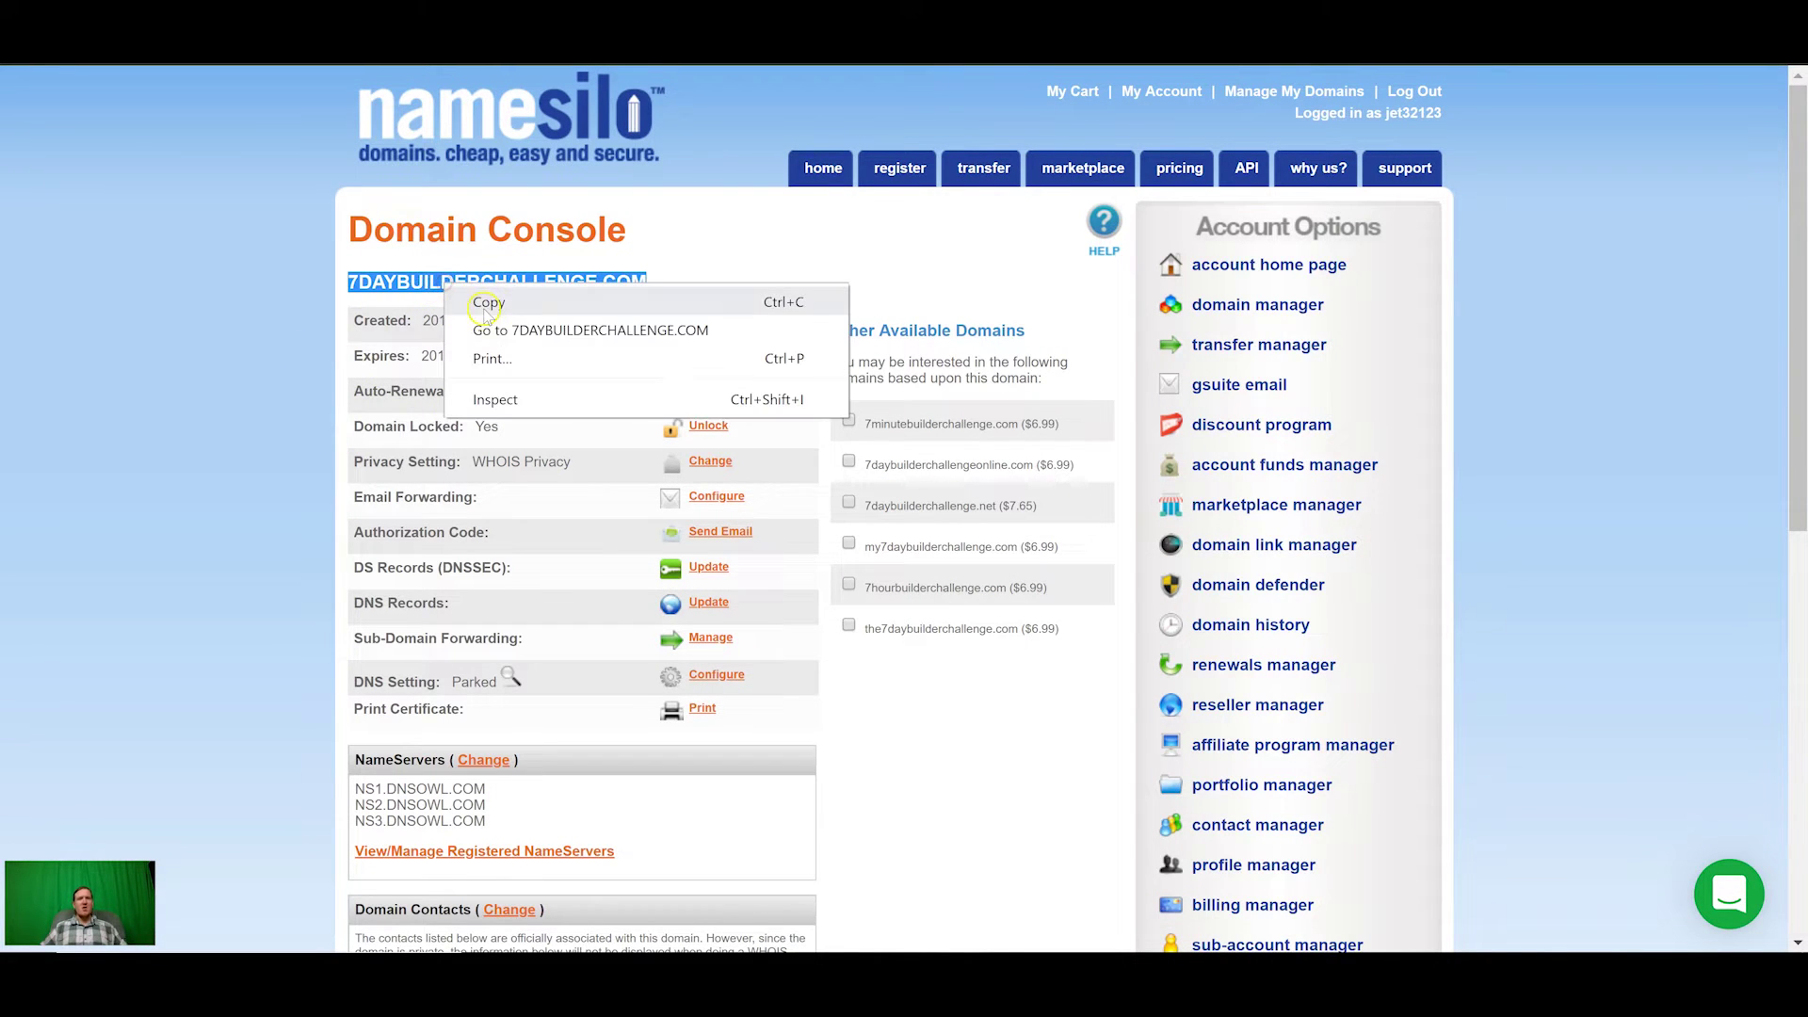
pyautogui.click(486, 303)
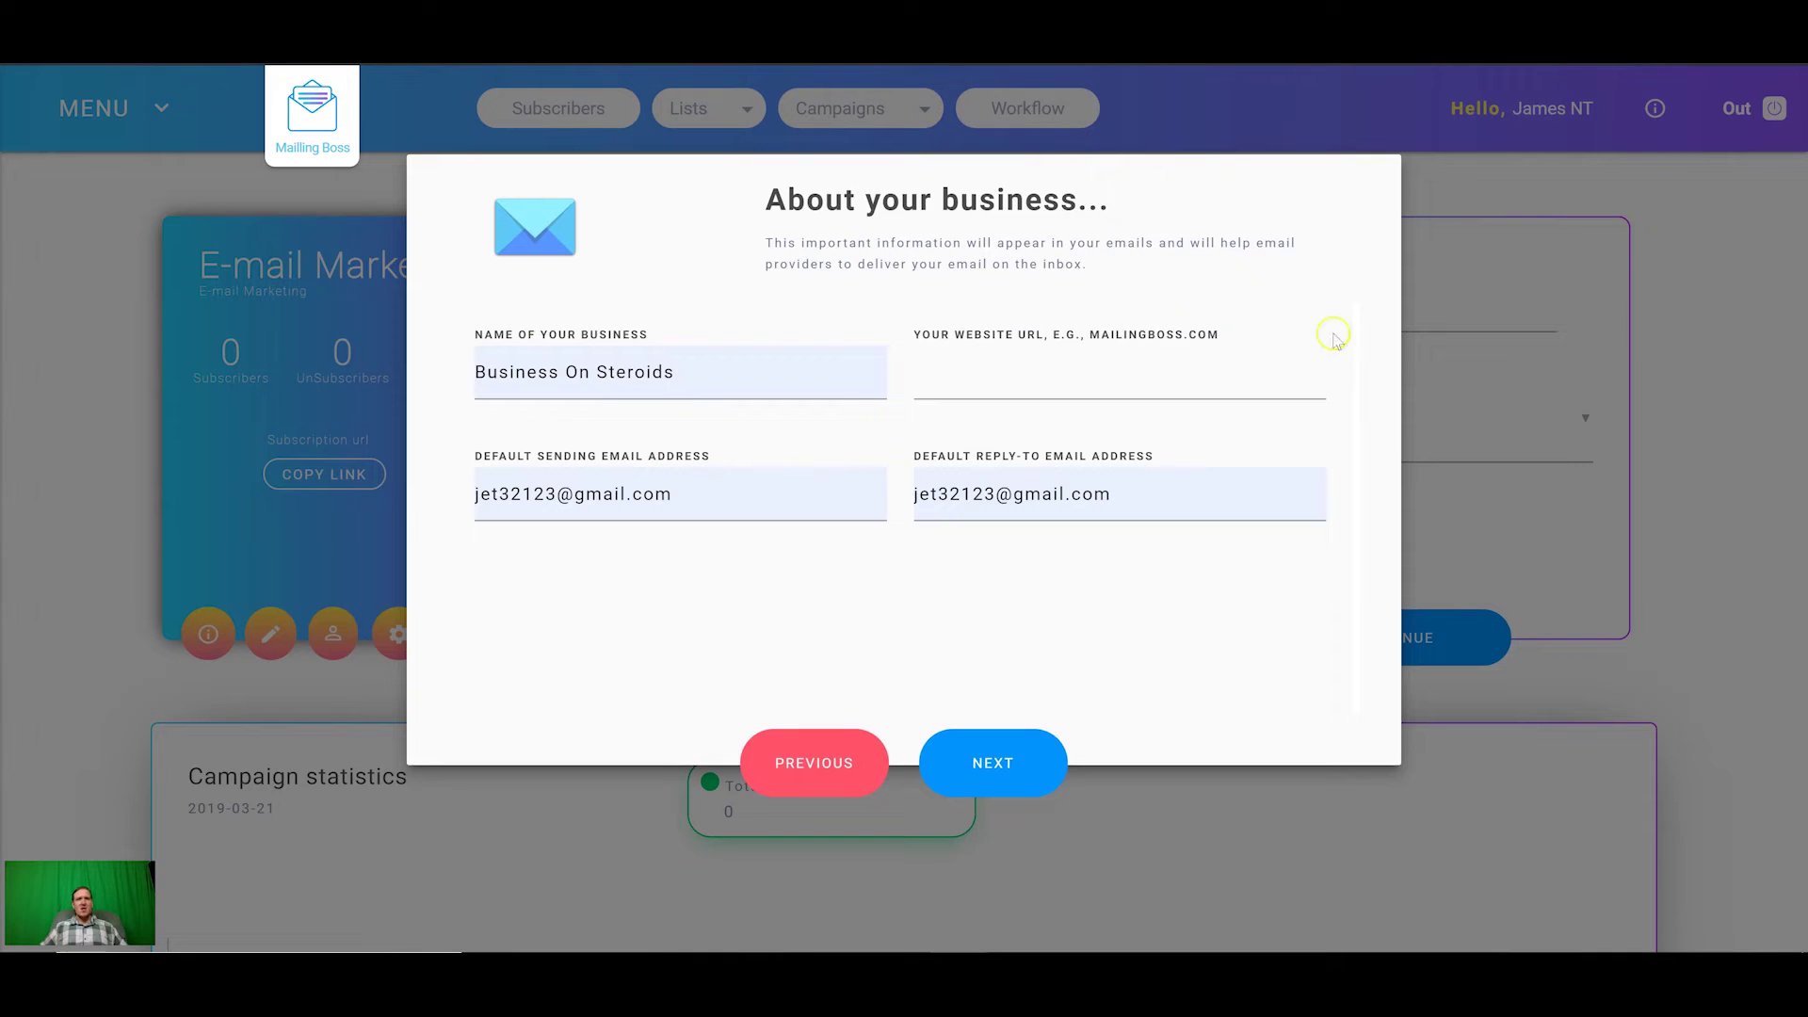
pyautogui.click(1100, 379)
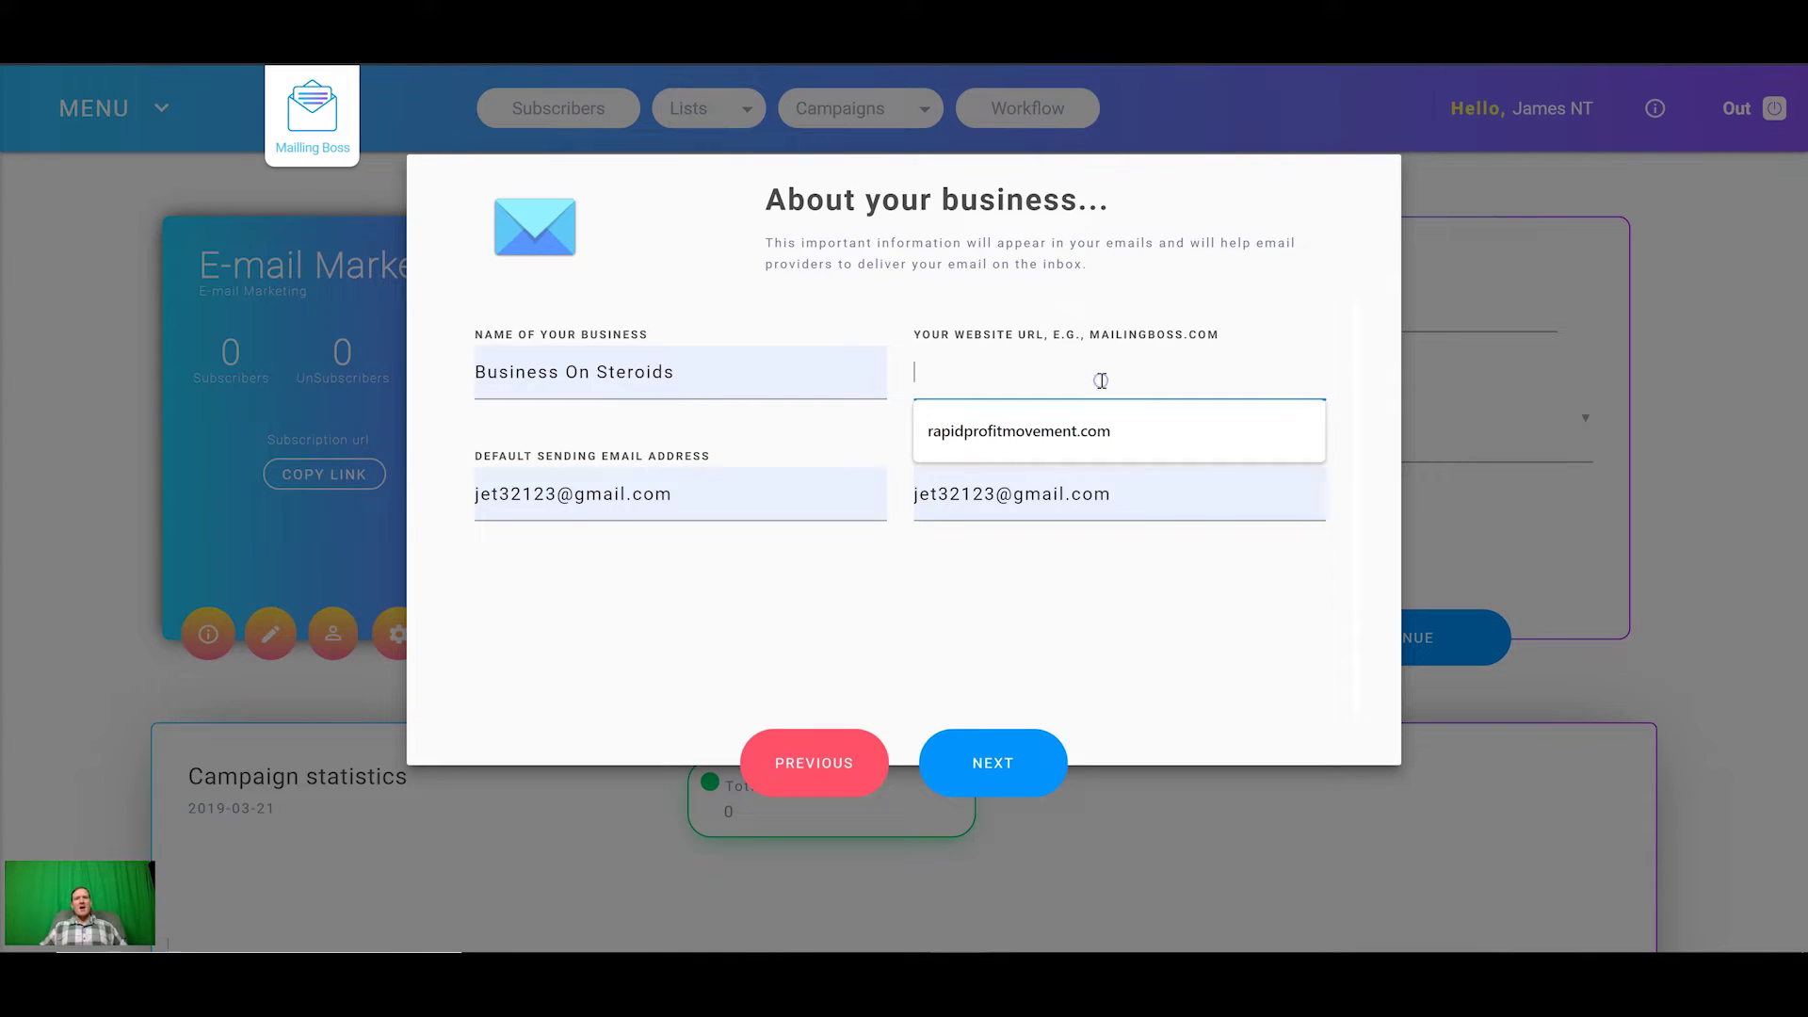
pyautogui.hotkey('ctrl', 'v')
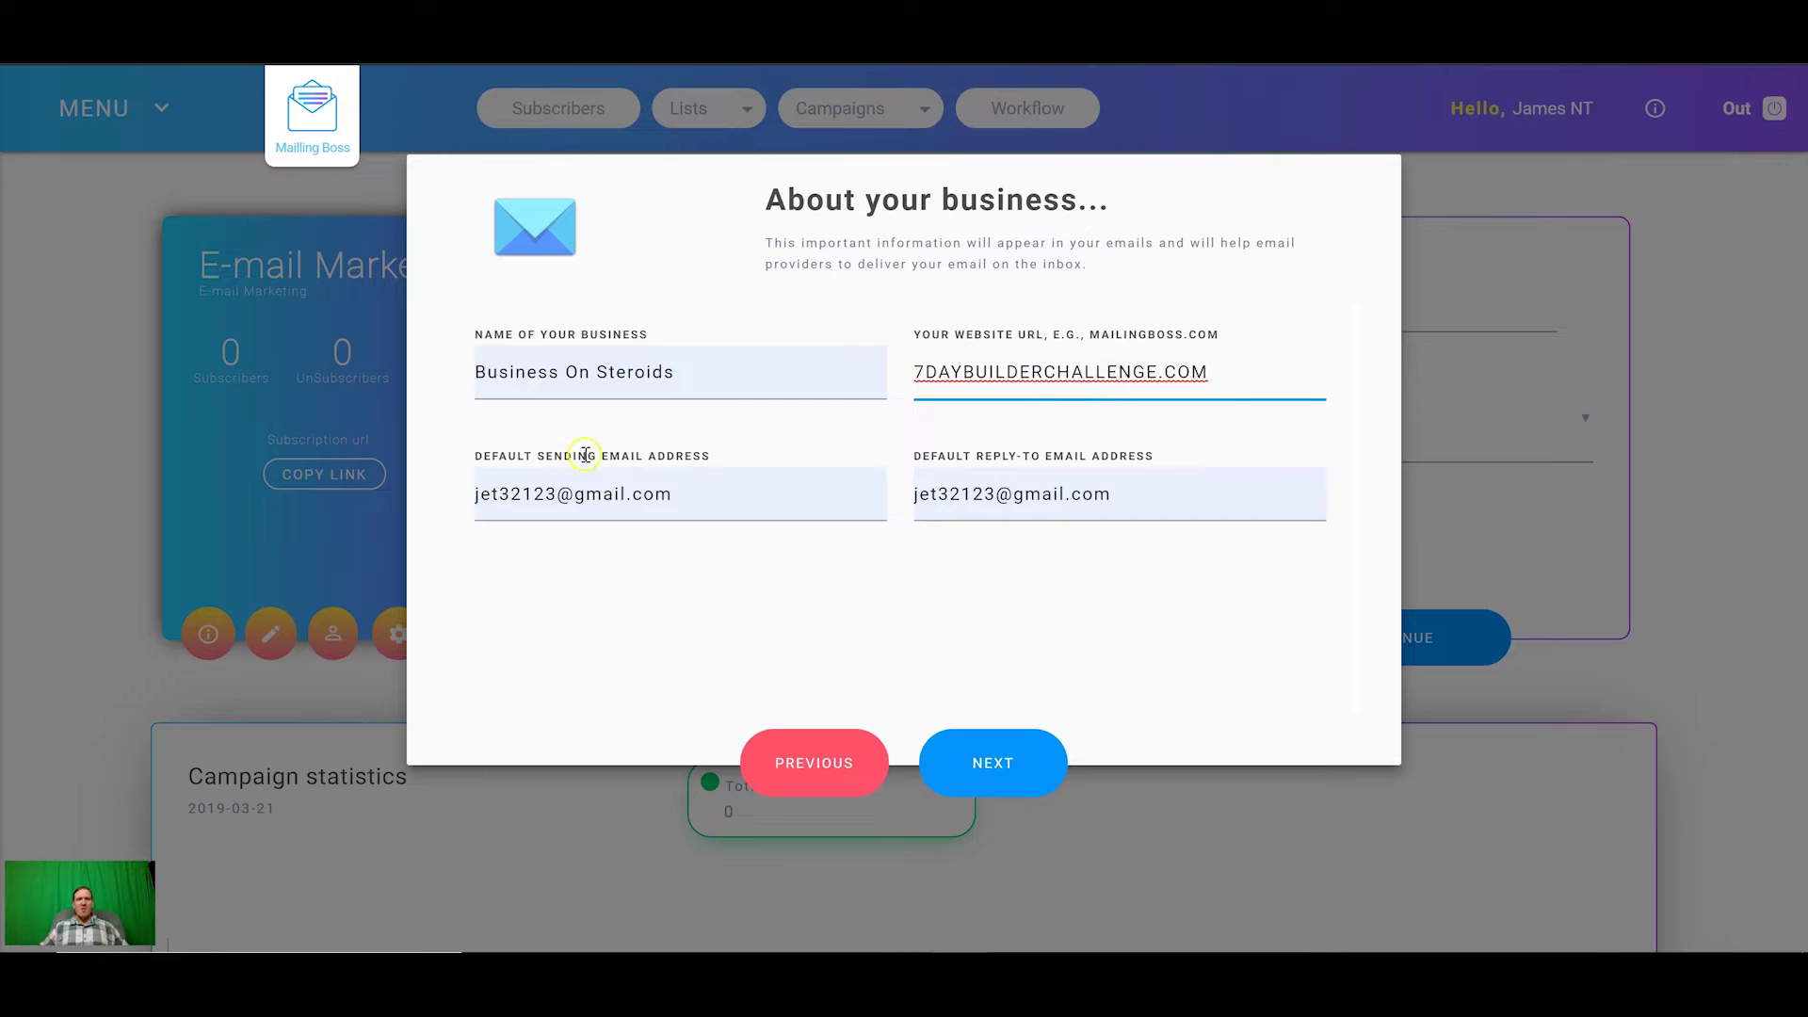
pyautogui.moveTo(704, 498); pyautogui.dragTo(407, 503)
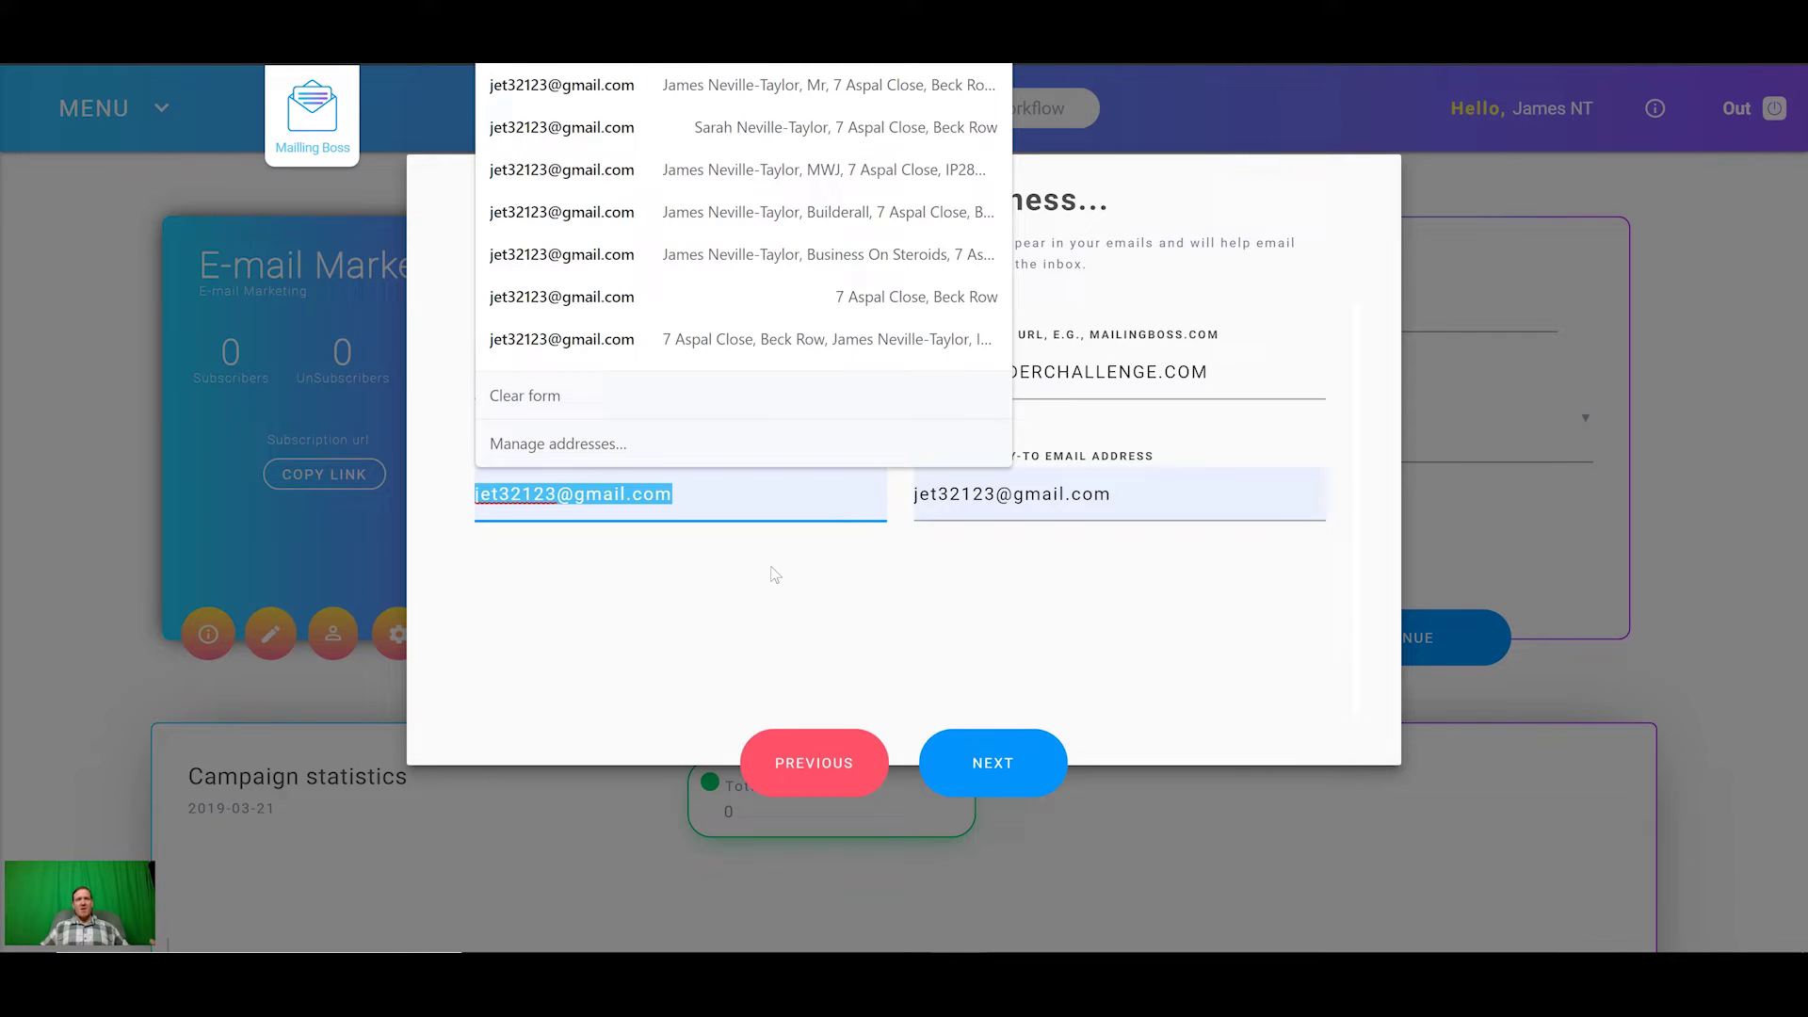
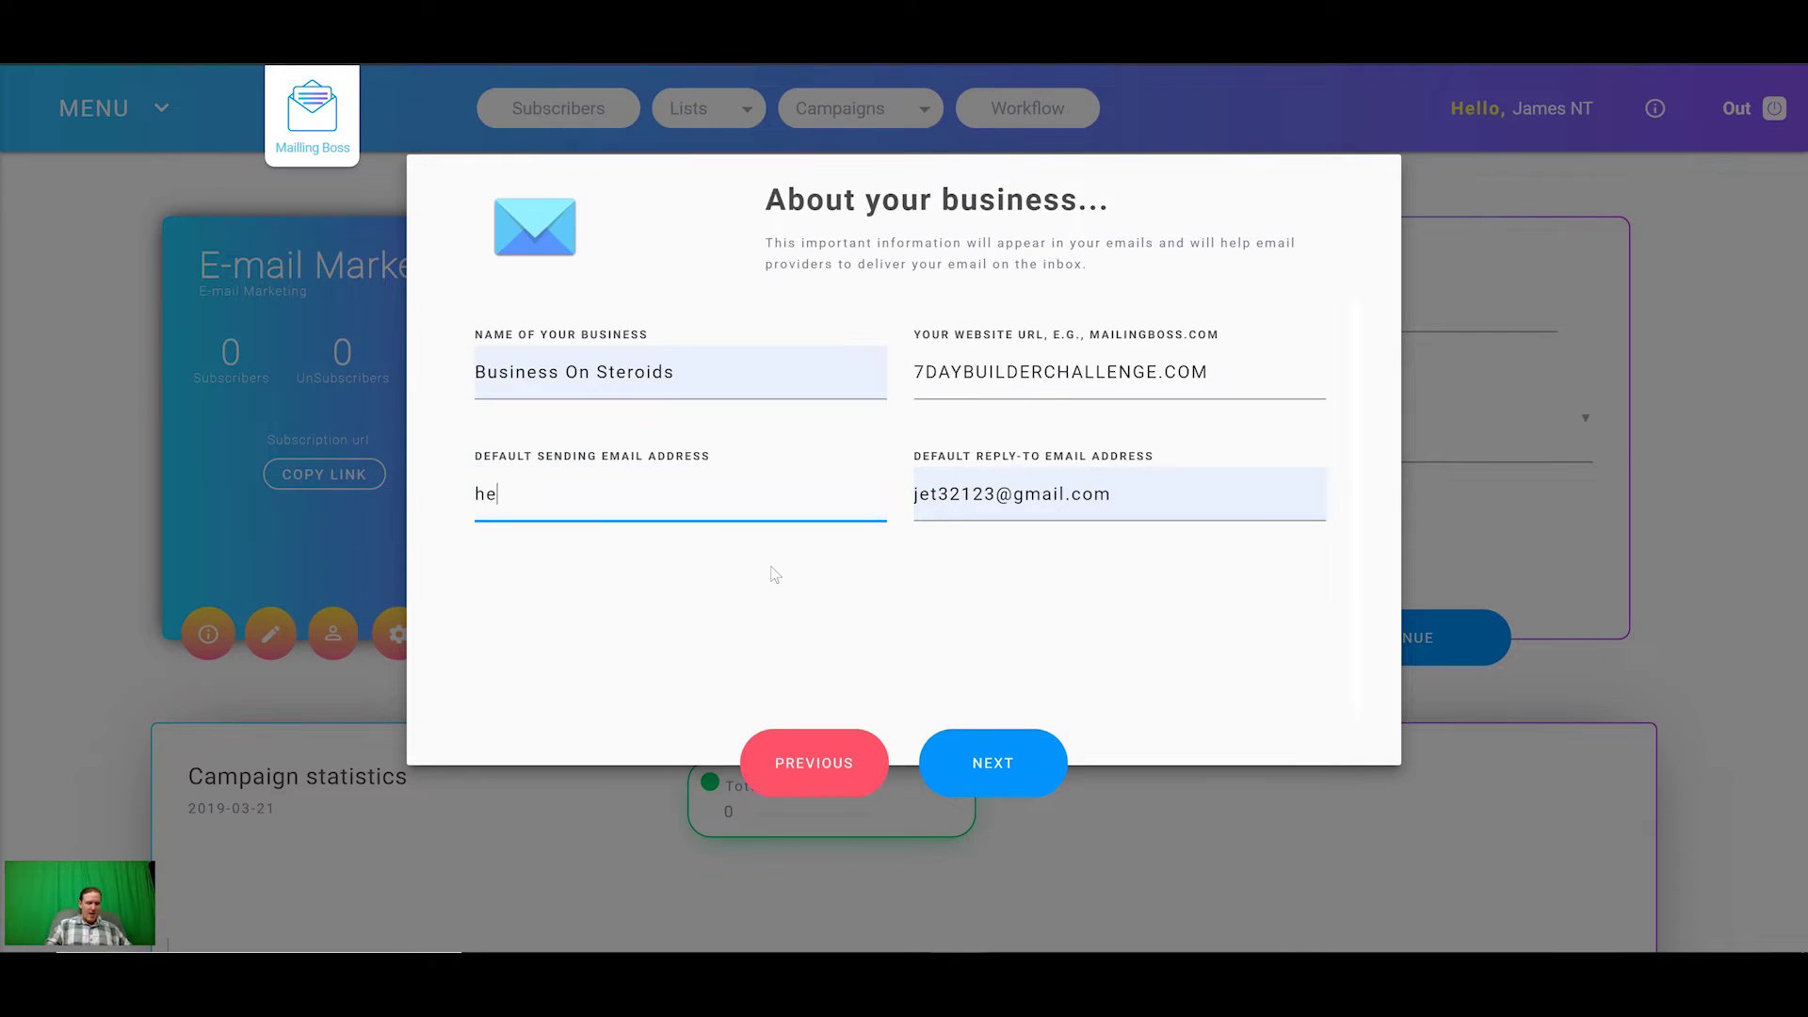
pyautogui.hotkey('ctrl', 'v')
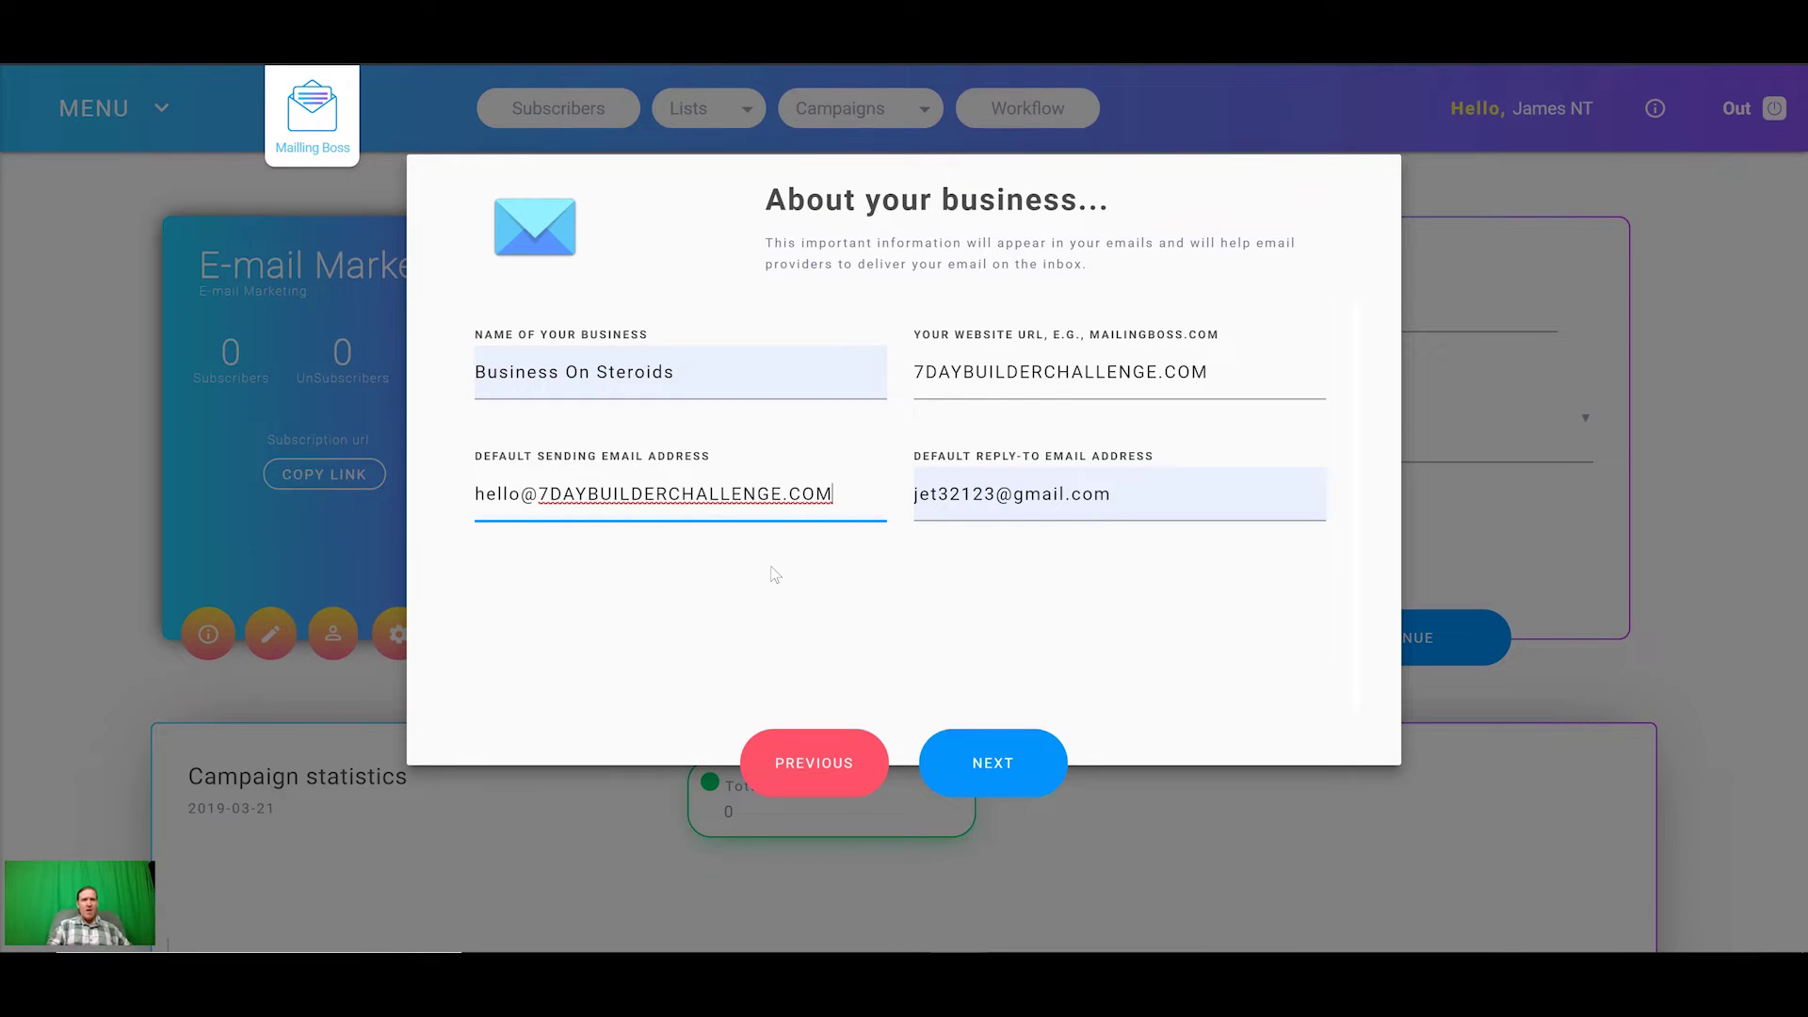
pyautogui.click(1130, 498)
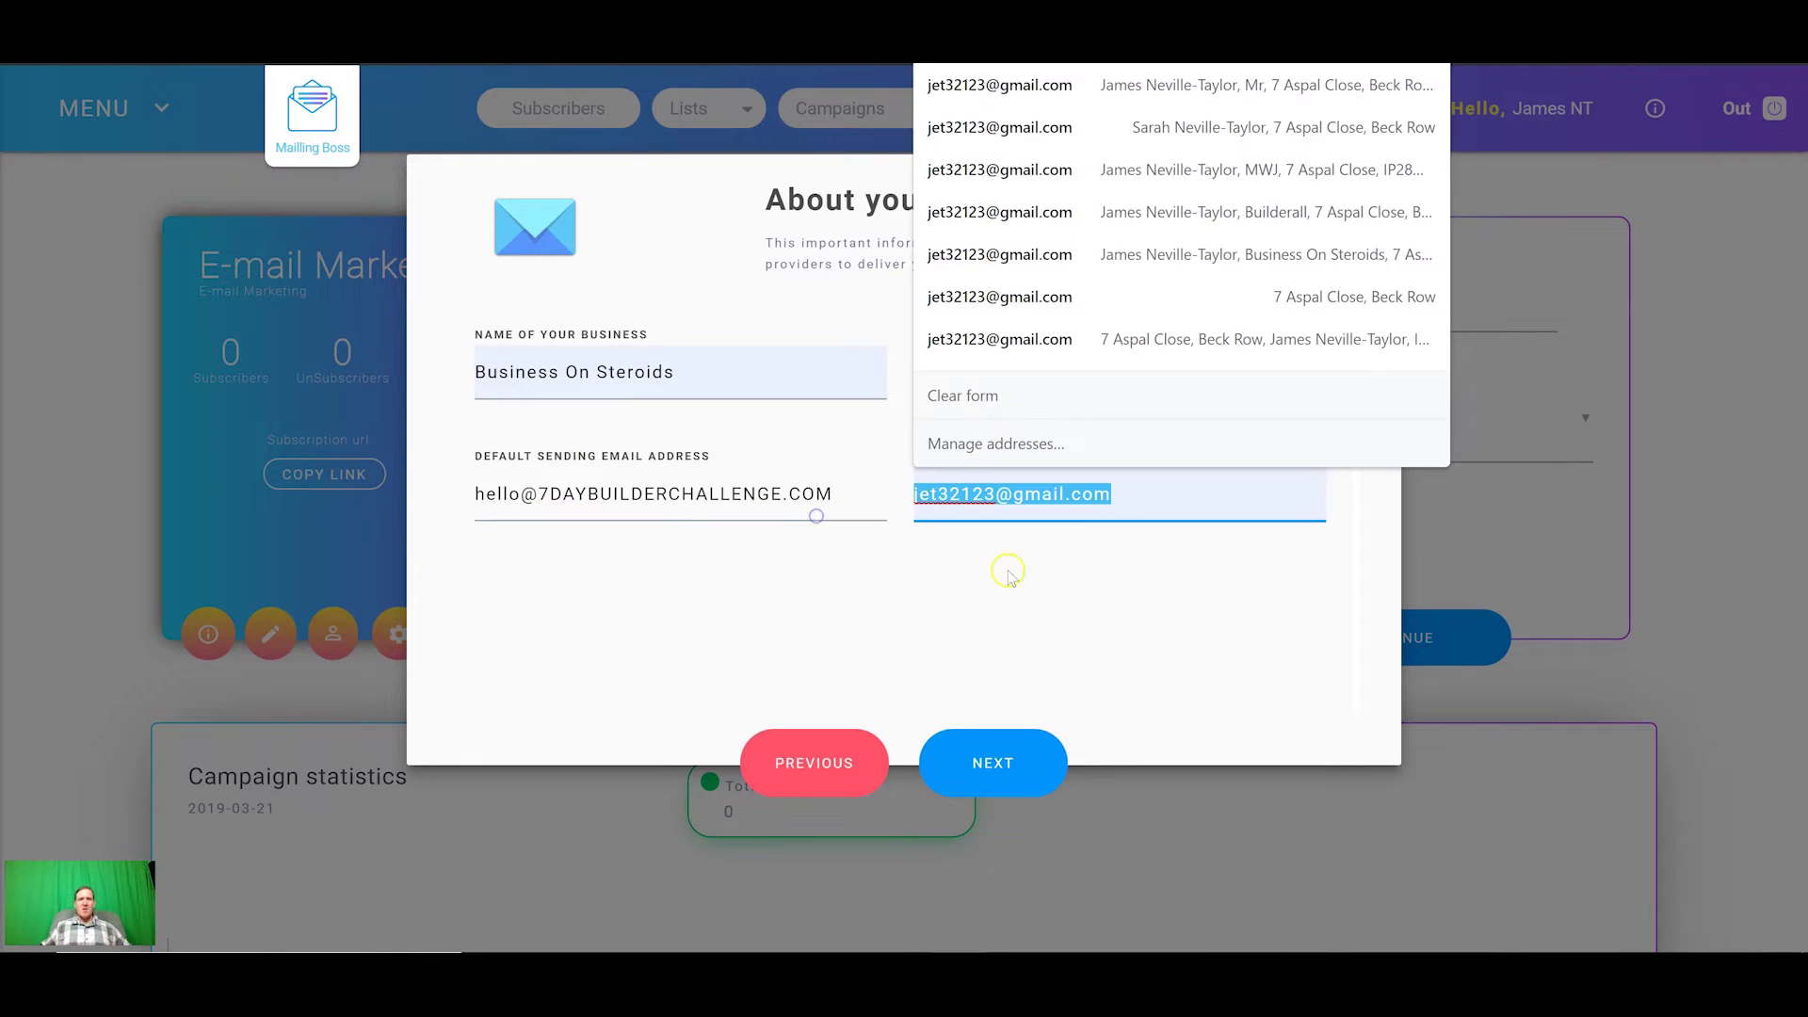
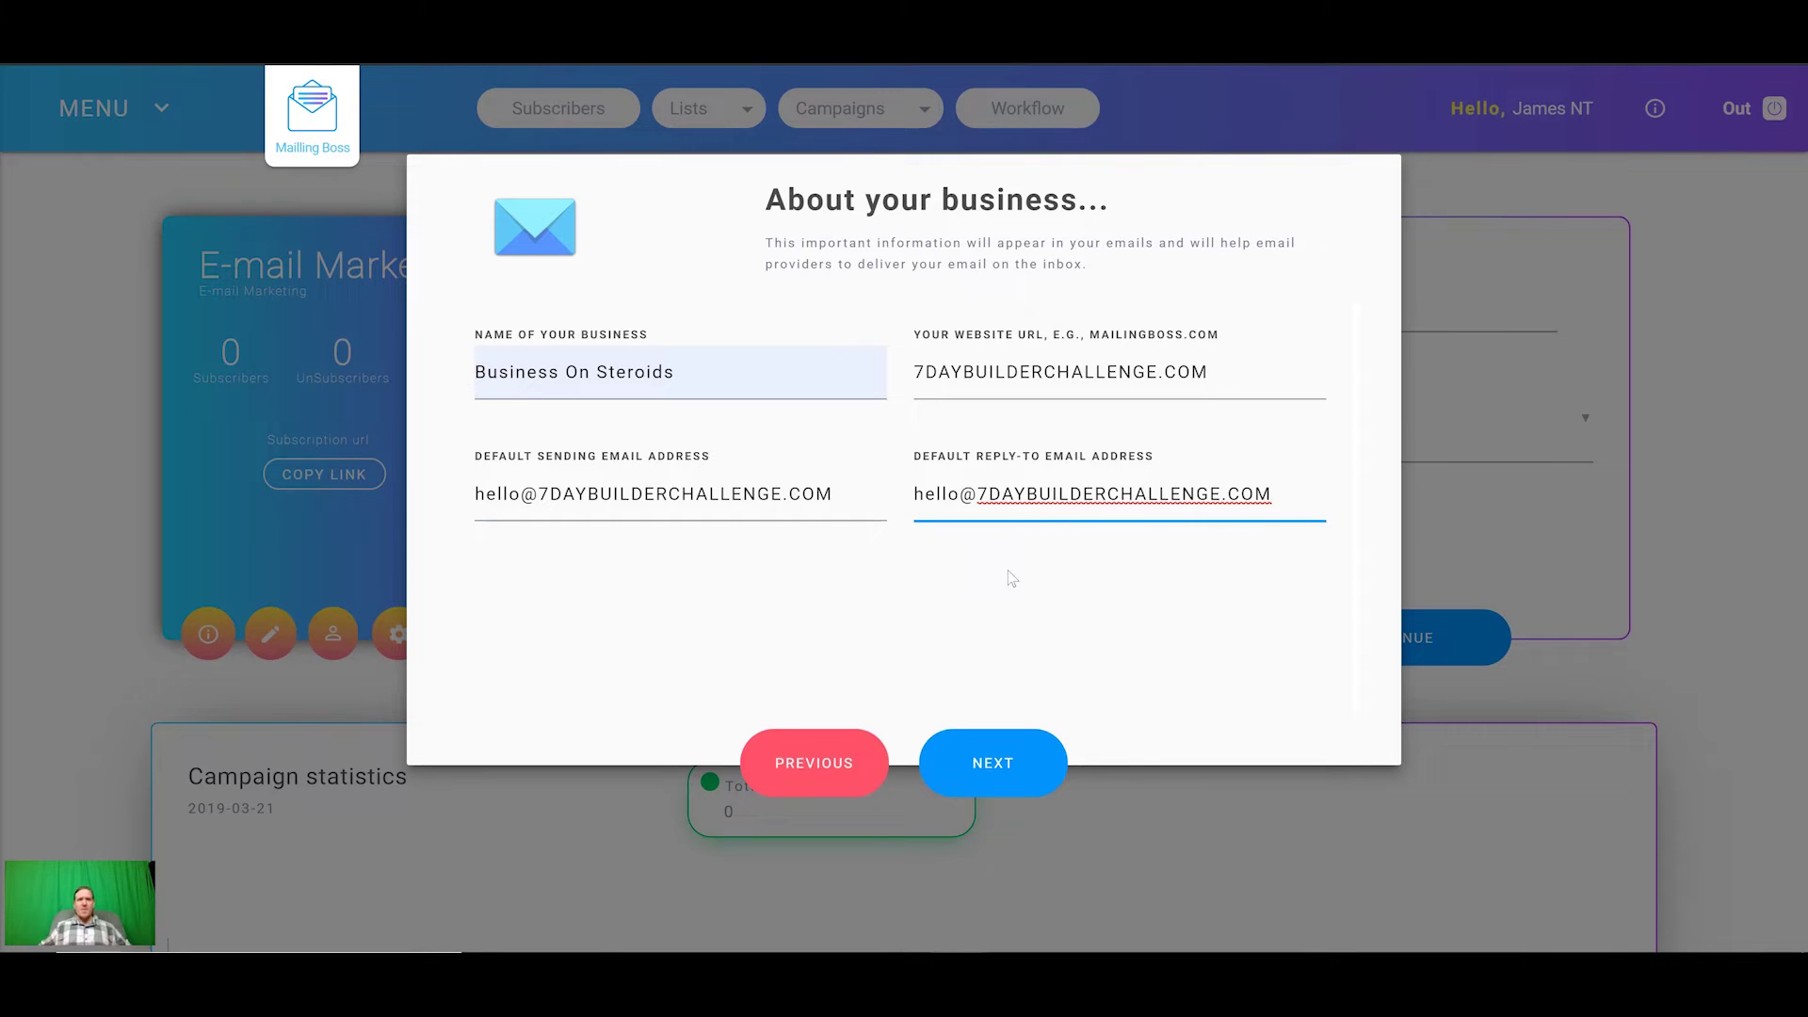
# Step: Autofill the business address with United Kingdom as the country and finish the setup wizard
pyautogui.click(1013, 746)
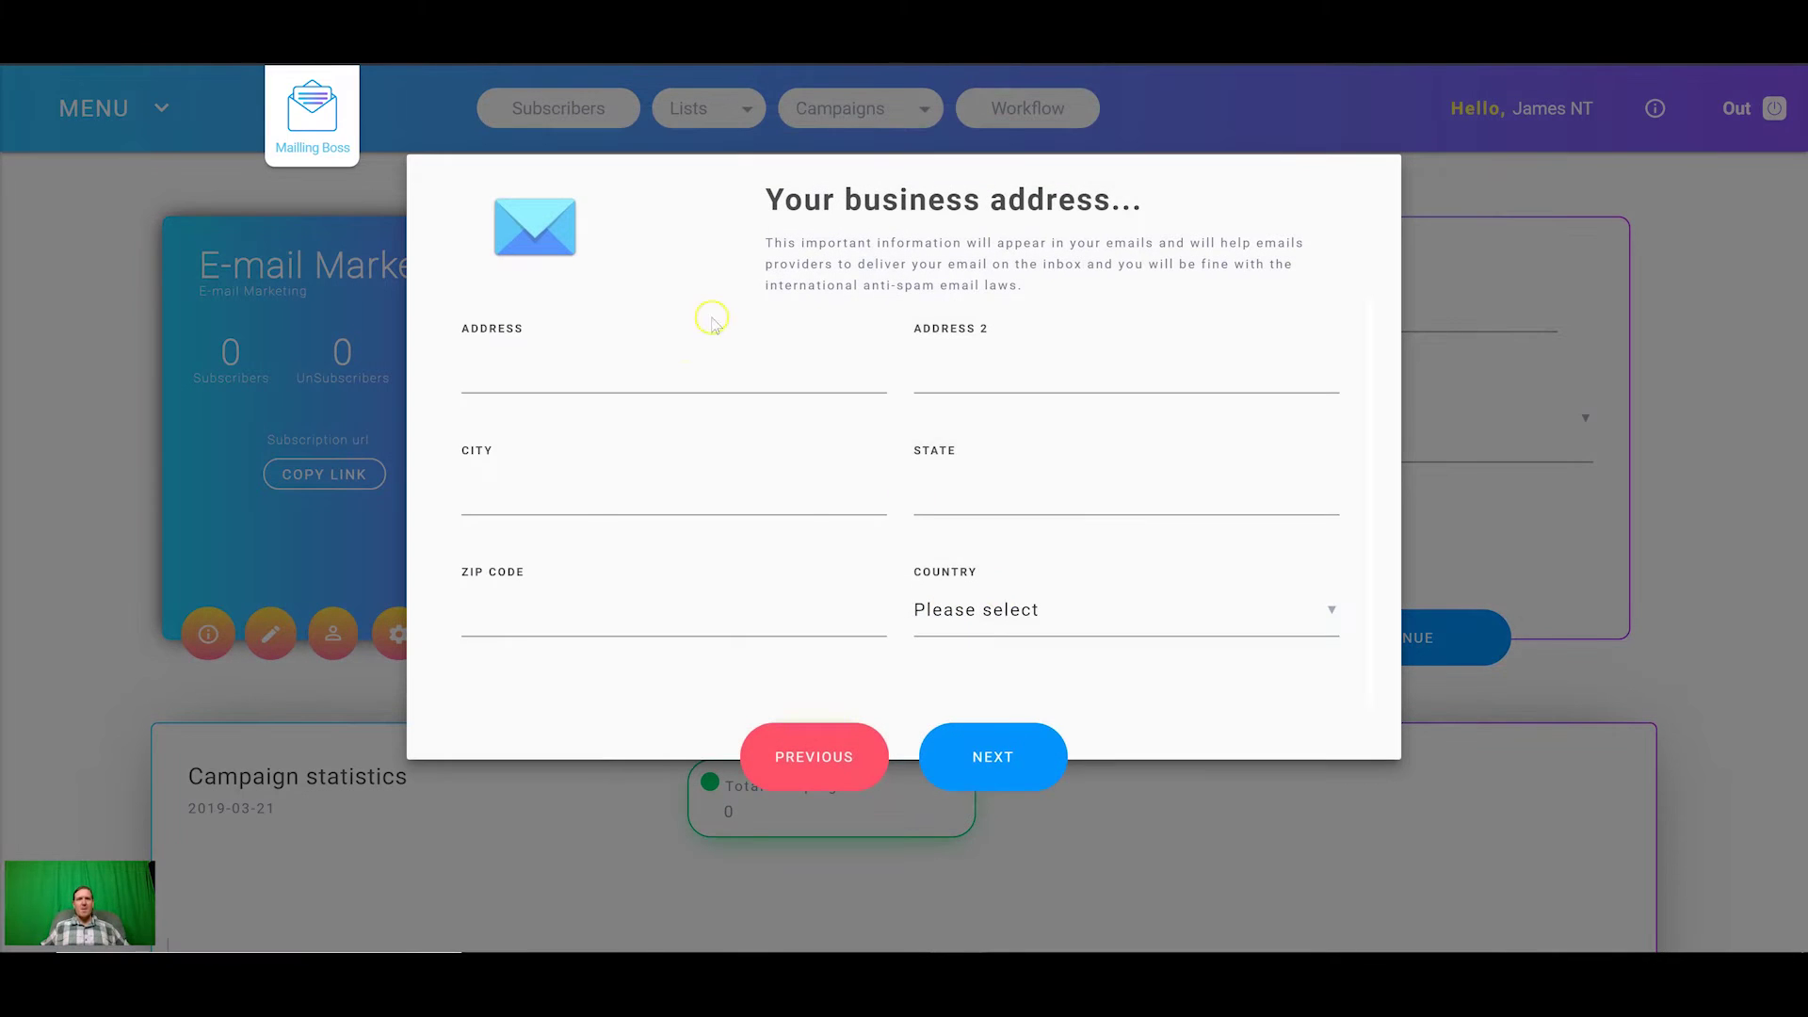
pyautogui.click(687, 373)
pyautogui.click(682, 421)
pyautogui.click(1000, 612)
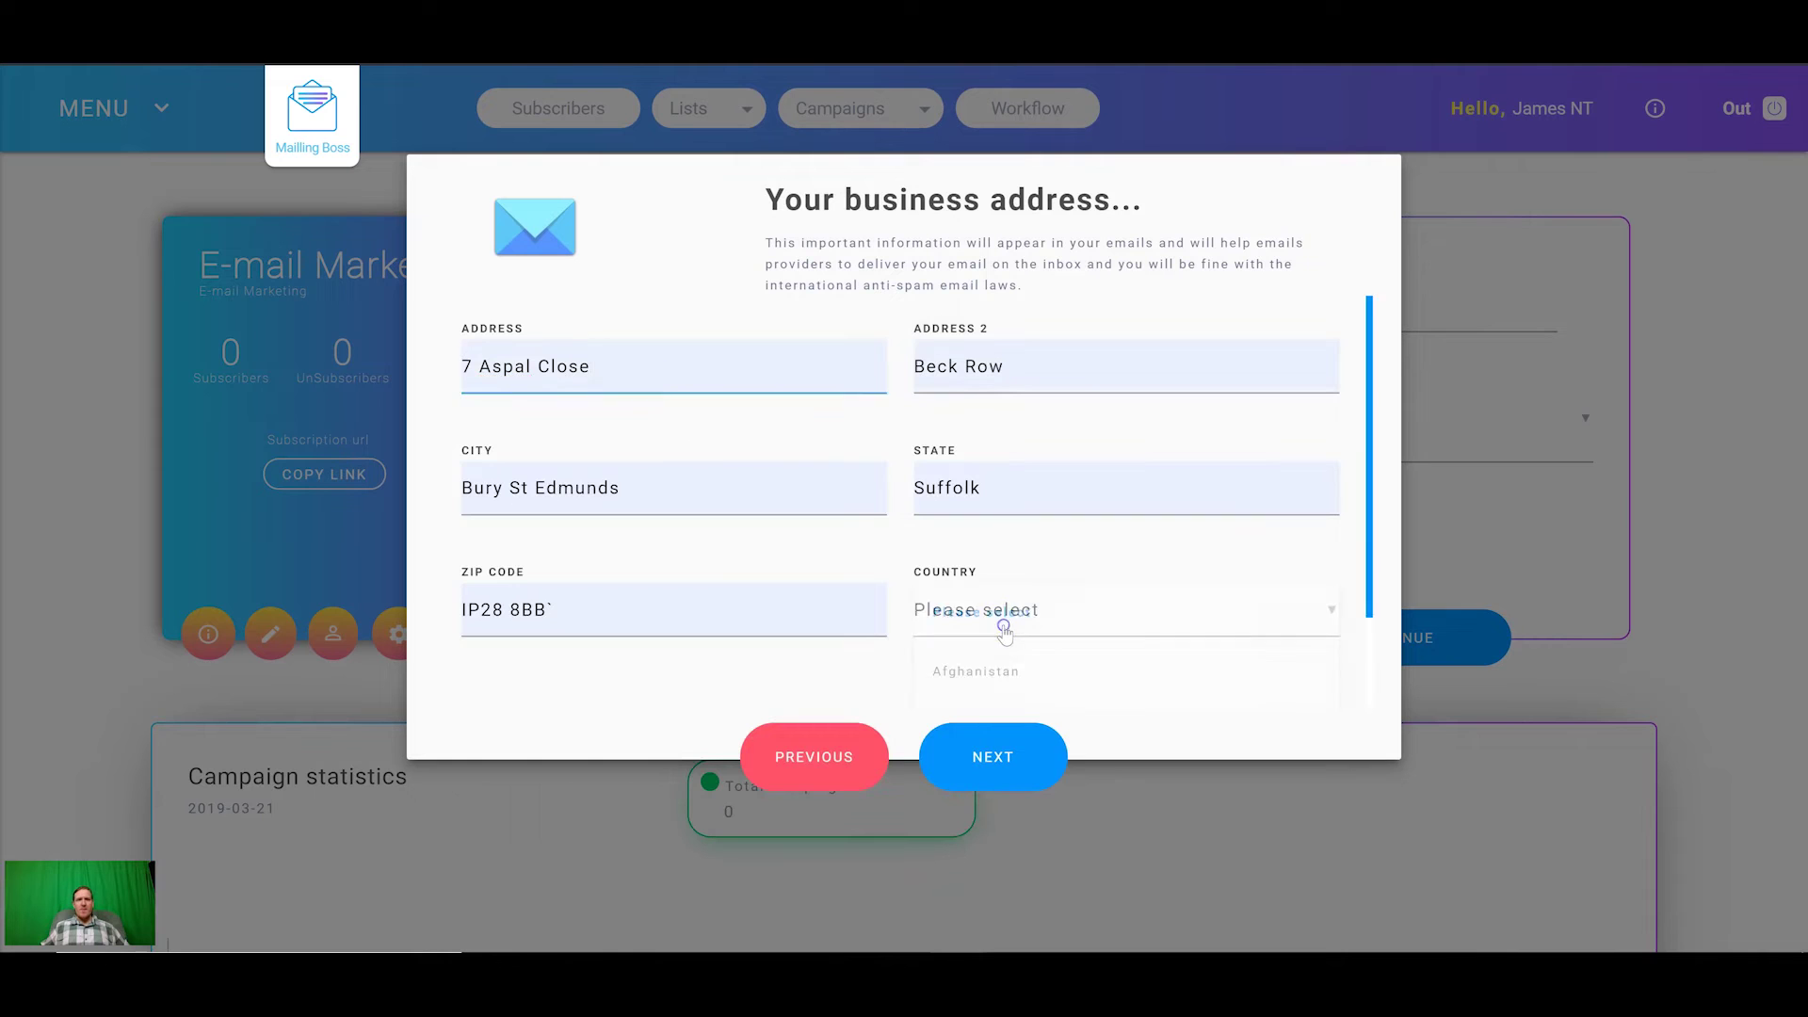
pyautogui.scroll(-20, 1003, 629)
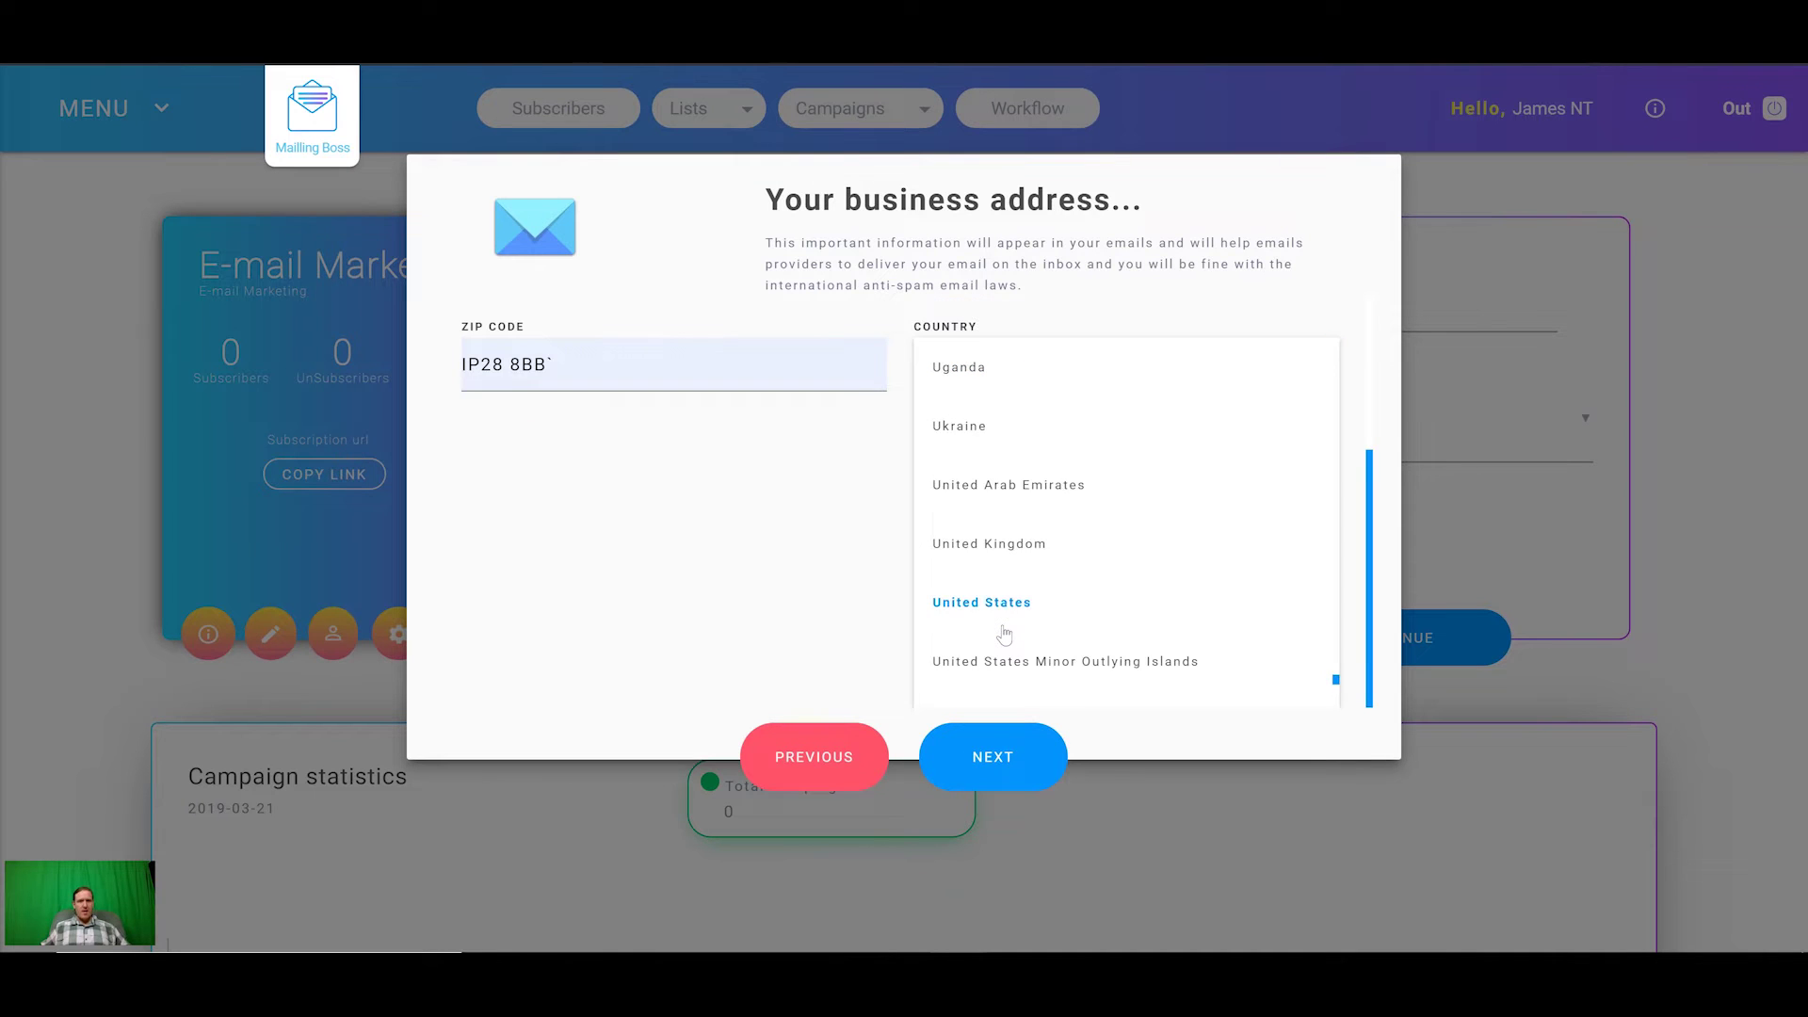
pyautogui.click(1009, 544)
pyautogui.click(998, 753)
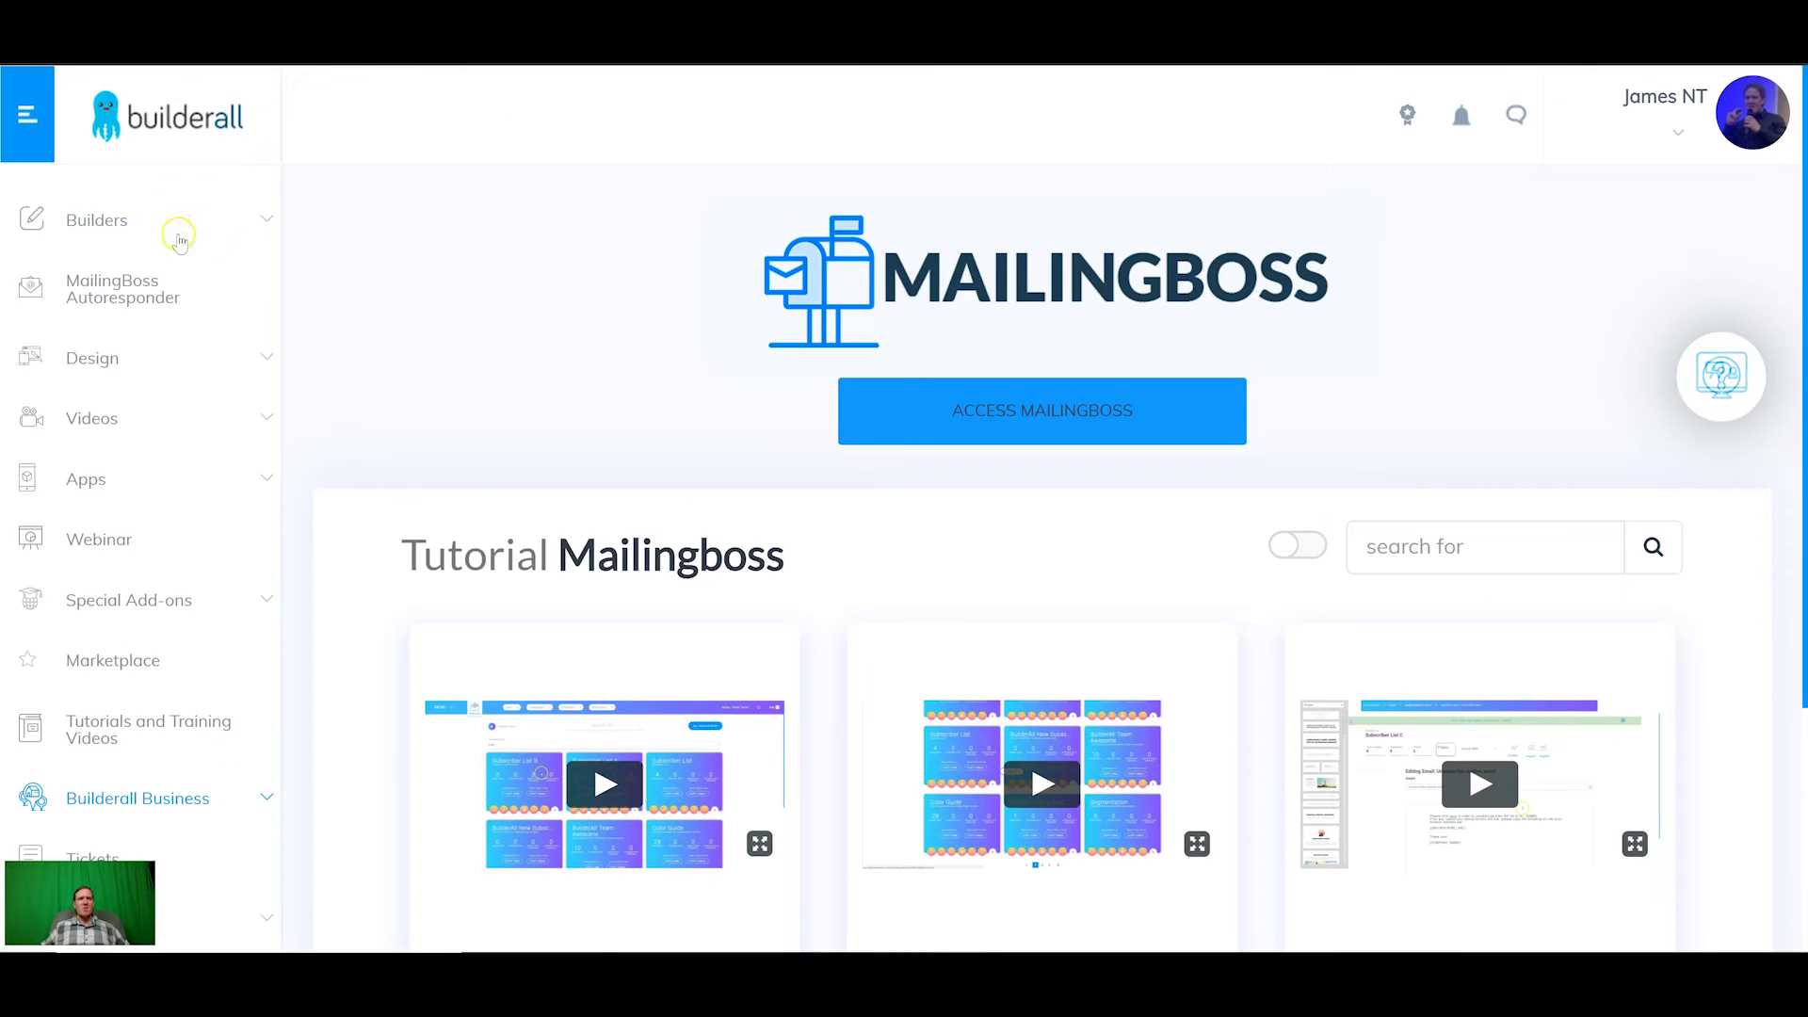
# Step: Edit the Membership Area | 01 template from Drag and Drop Pixel Perfect's My sites list
pyautogui.click(164, 221)
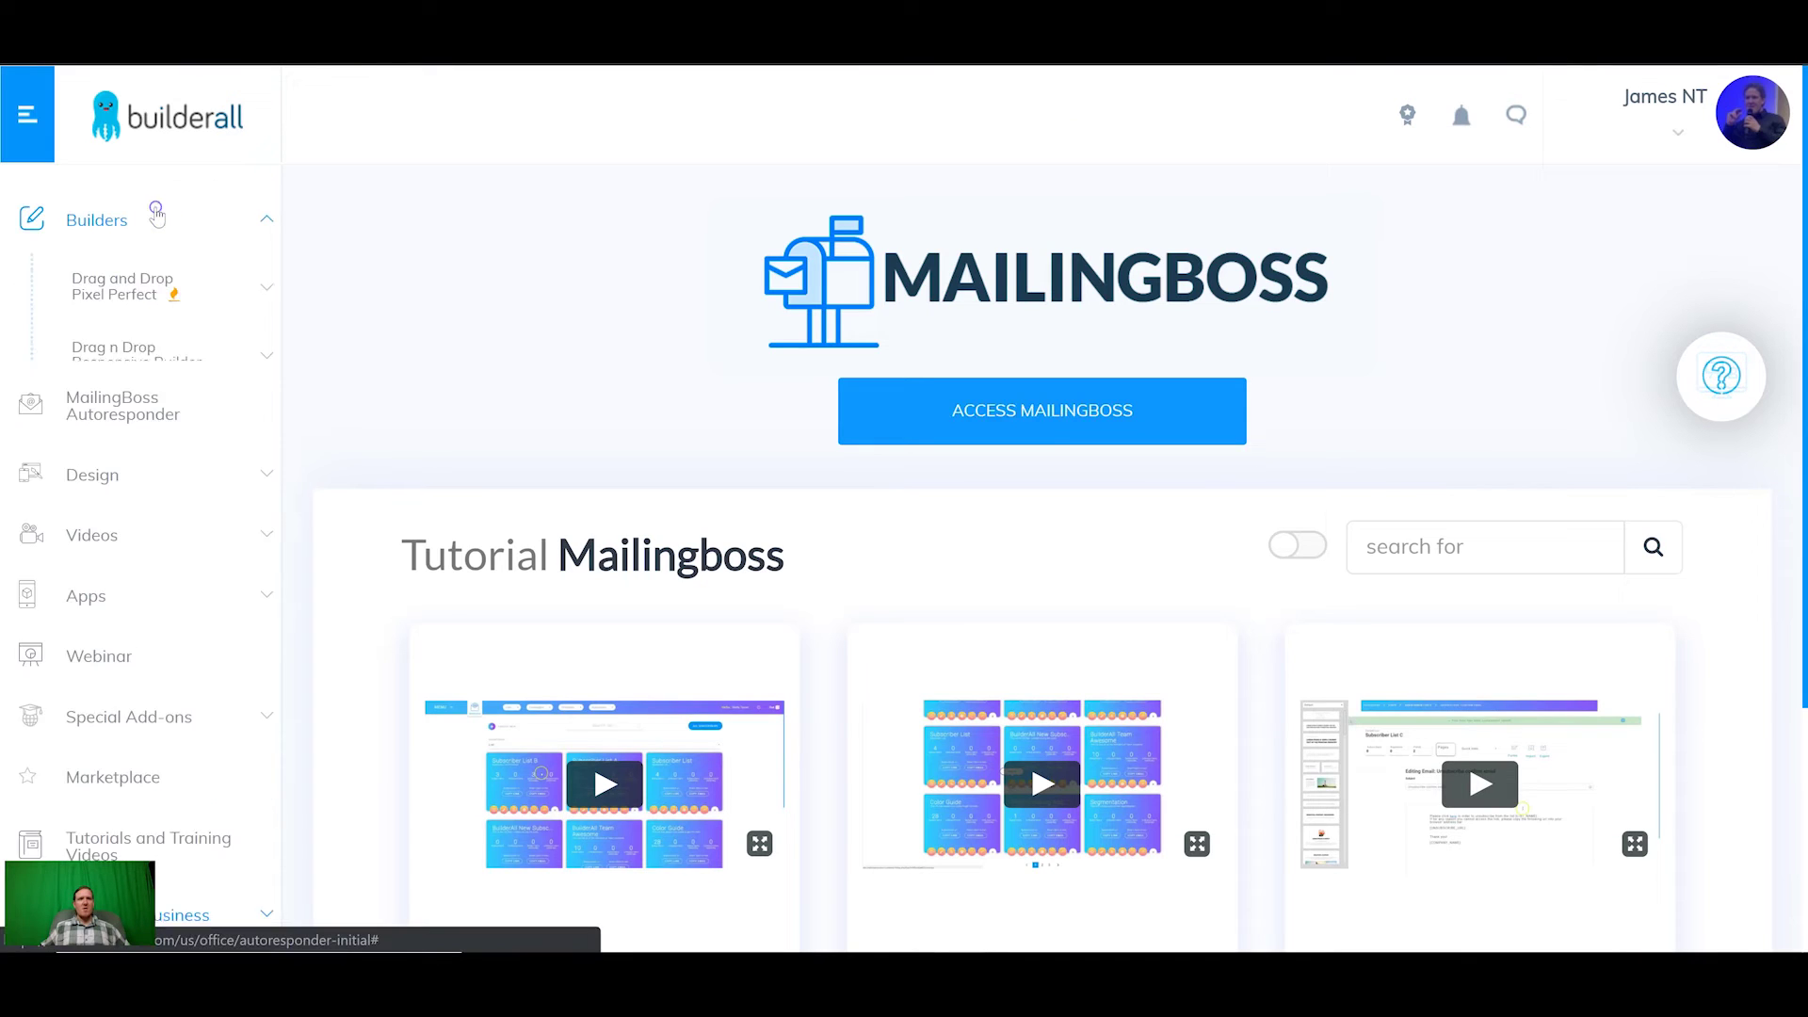
pyautogui.click(136, 285)
pyautogui.click(109, 366)
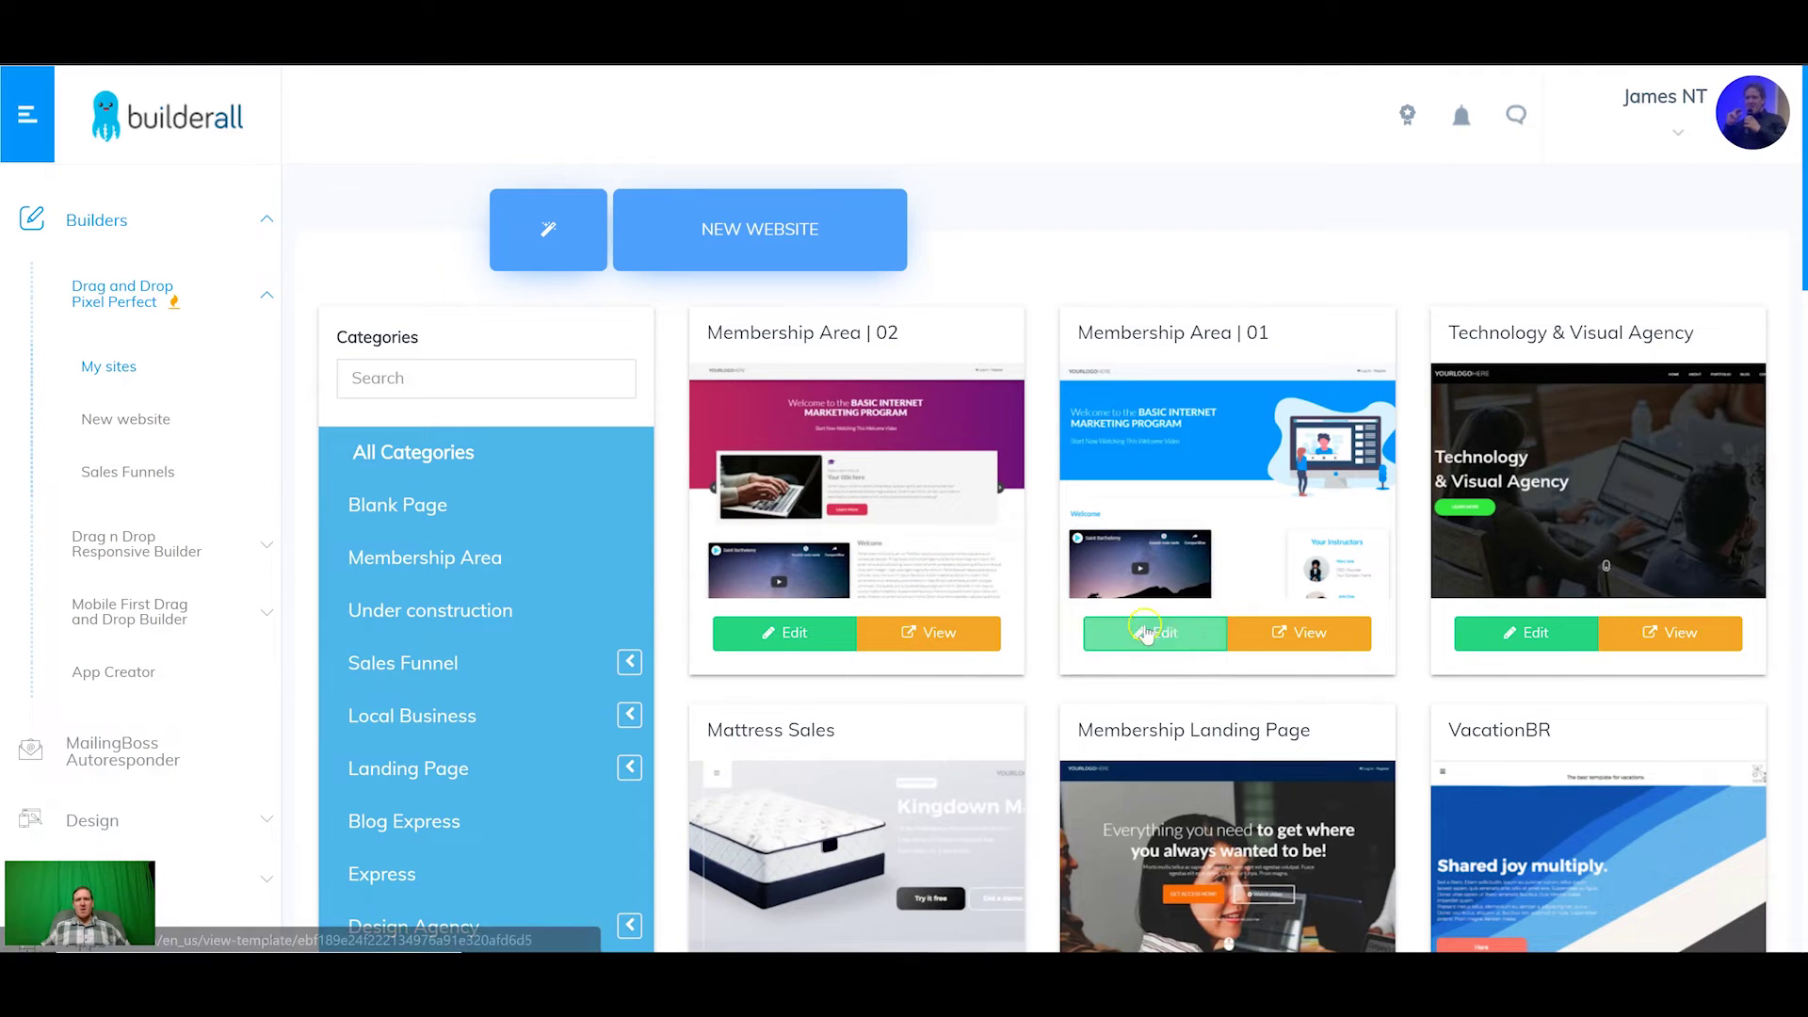
pyautogui.click(1197, 640)
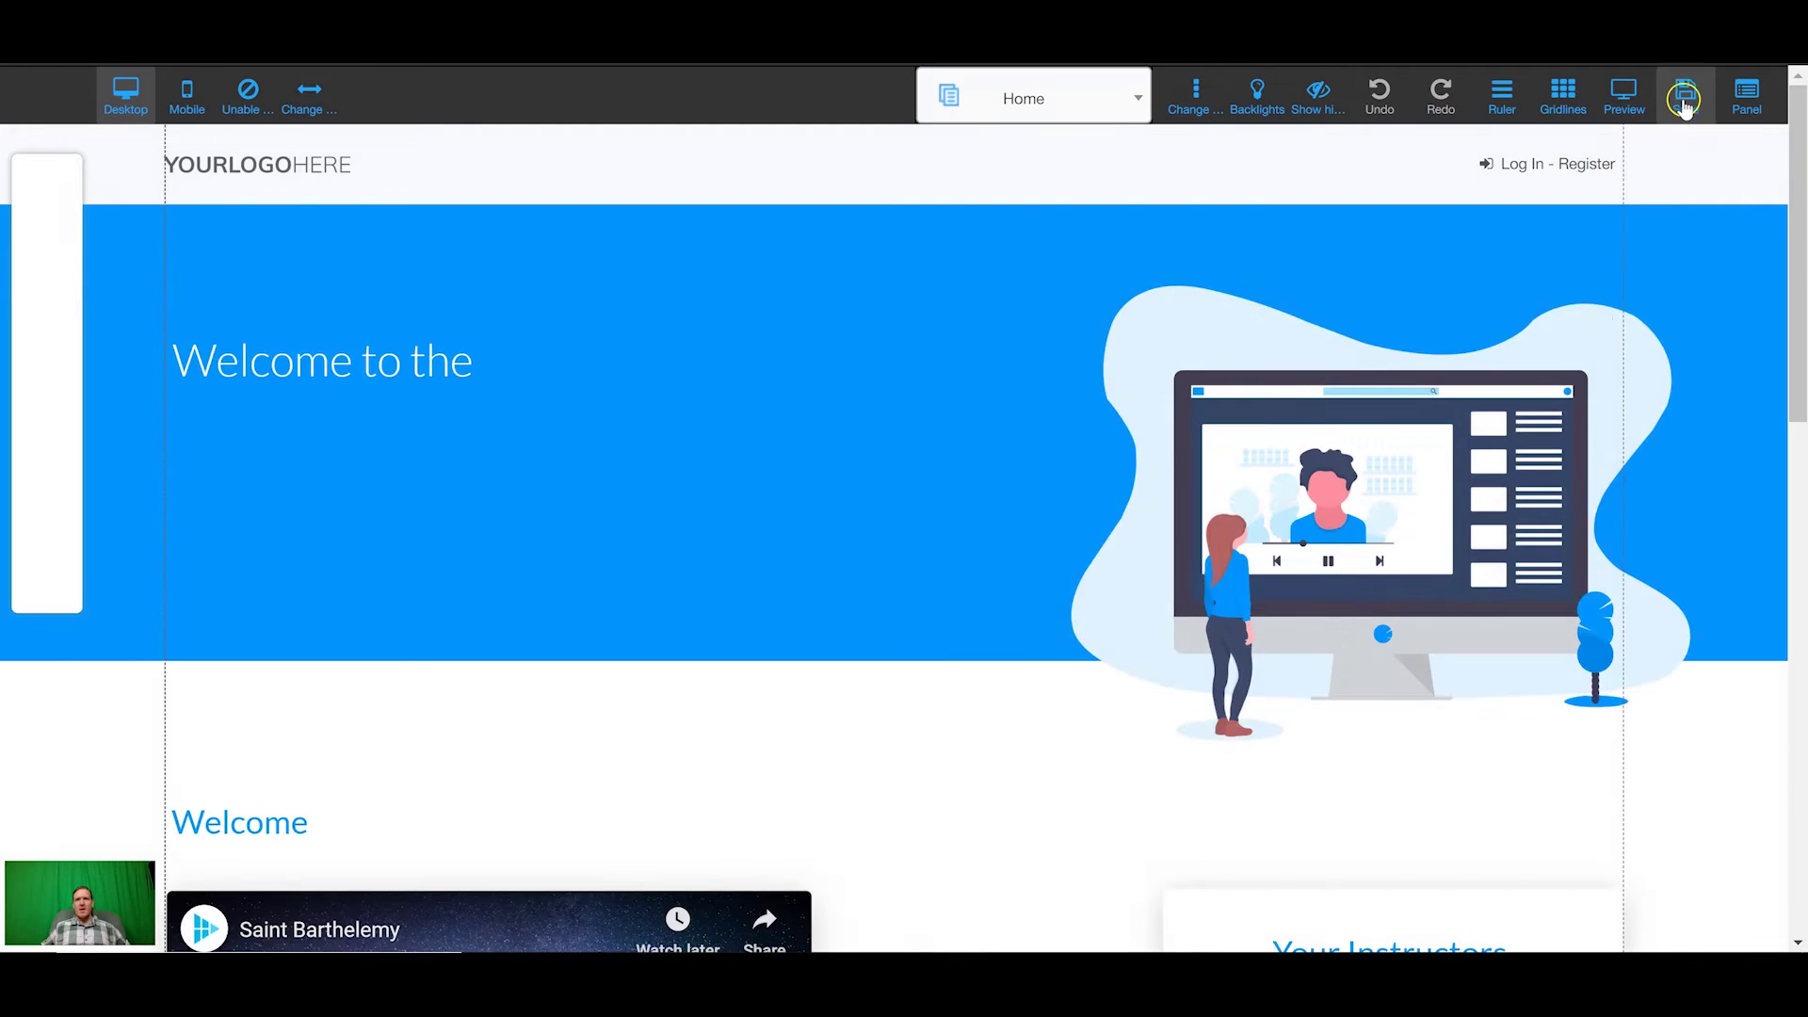
# Step: Register the site as member-tutorial, save its style and settings changes, and exit to the dashboard
pyautogui.click(1684, 102)
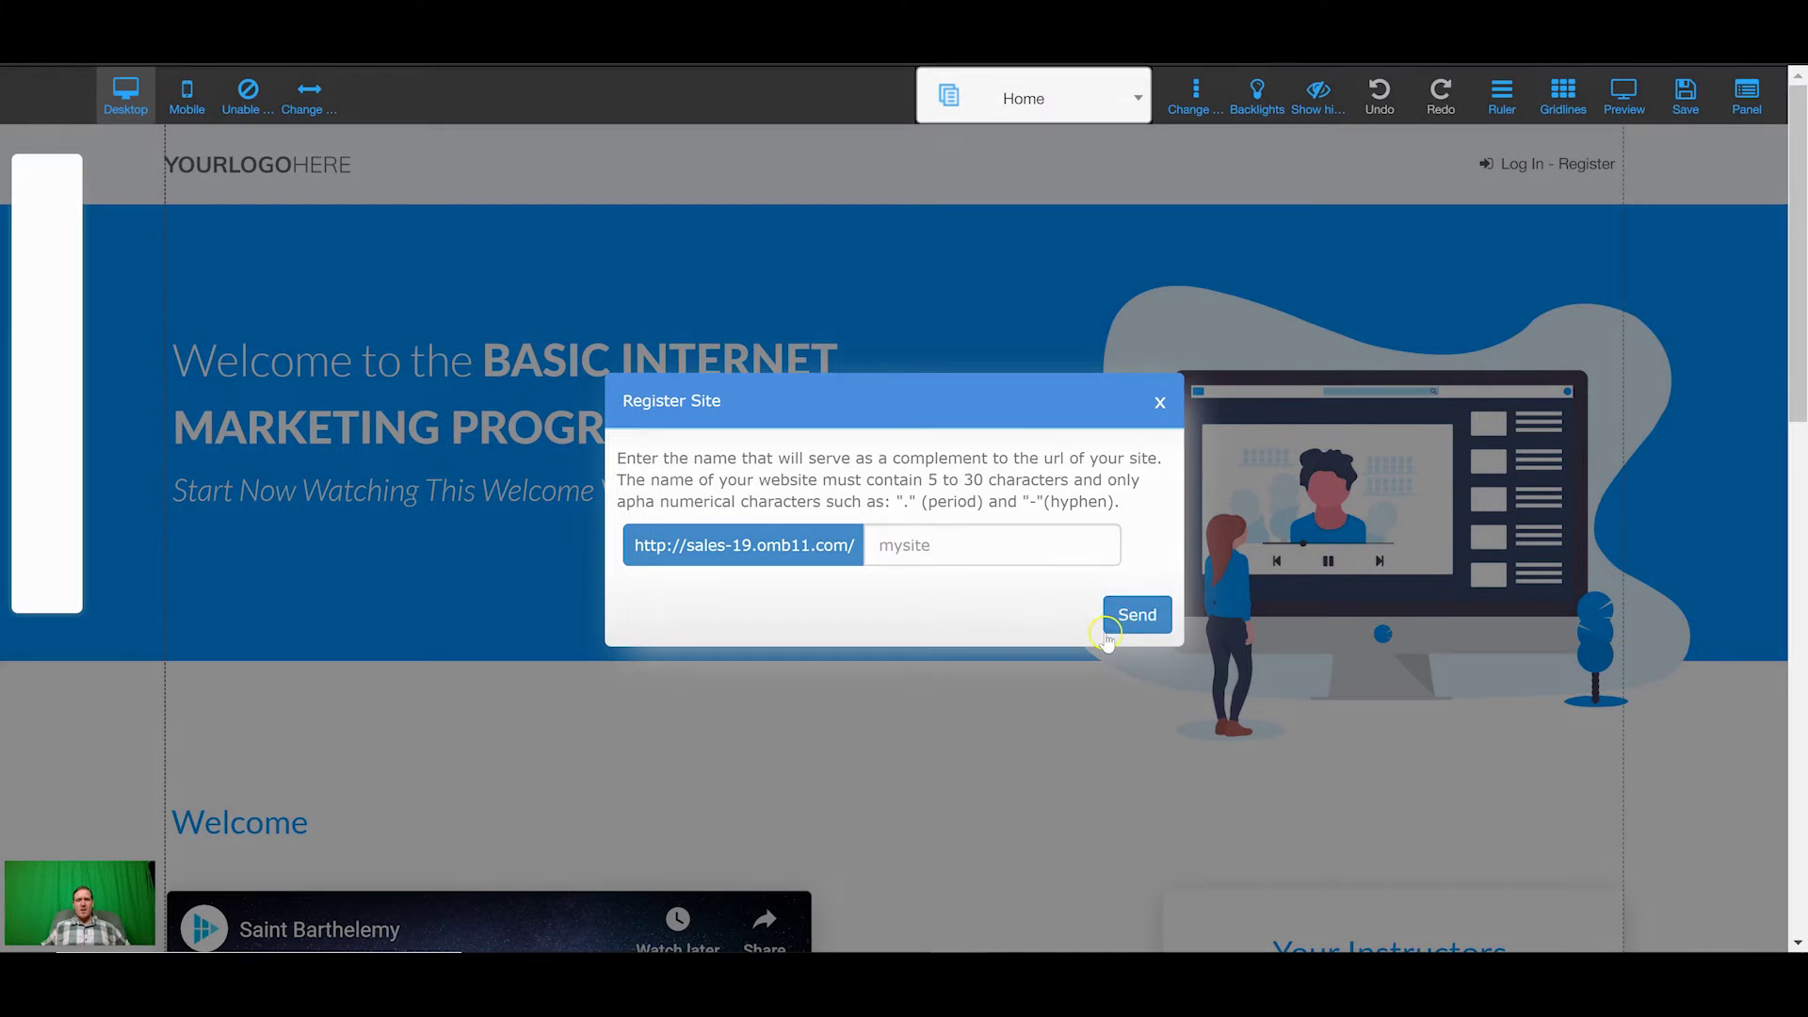
pyautogui.click(996, 557)
pyautogui.write('member-t')
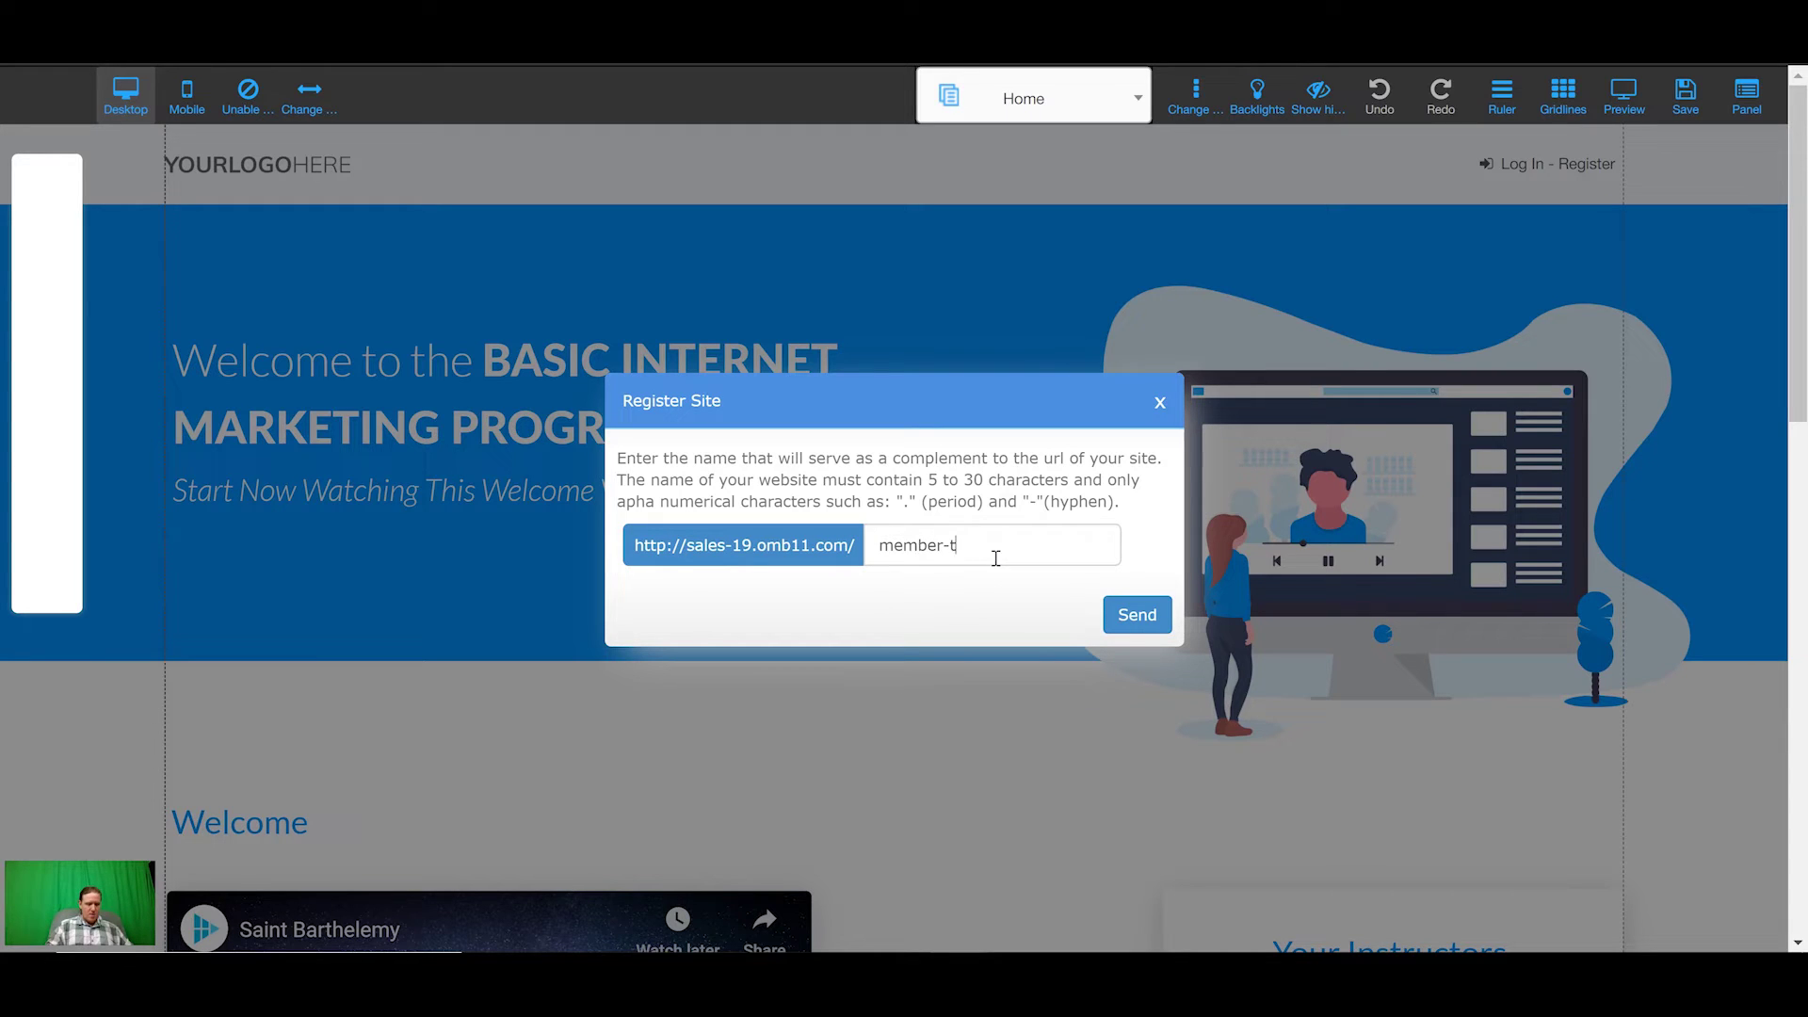
pyautogui.write('utorial')
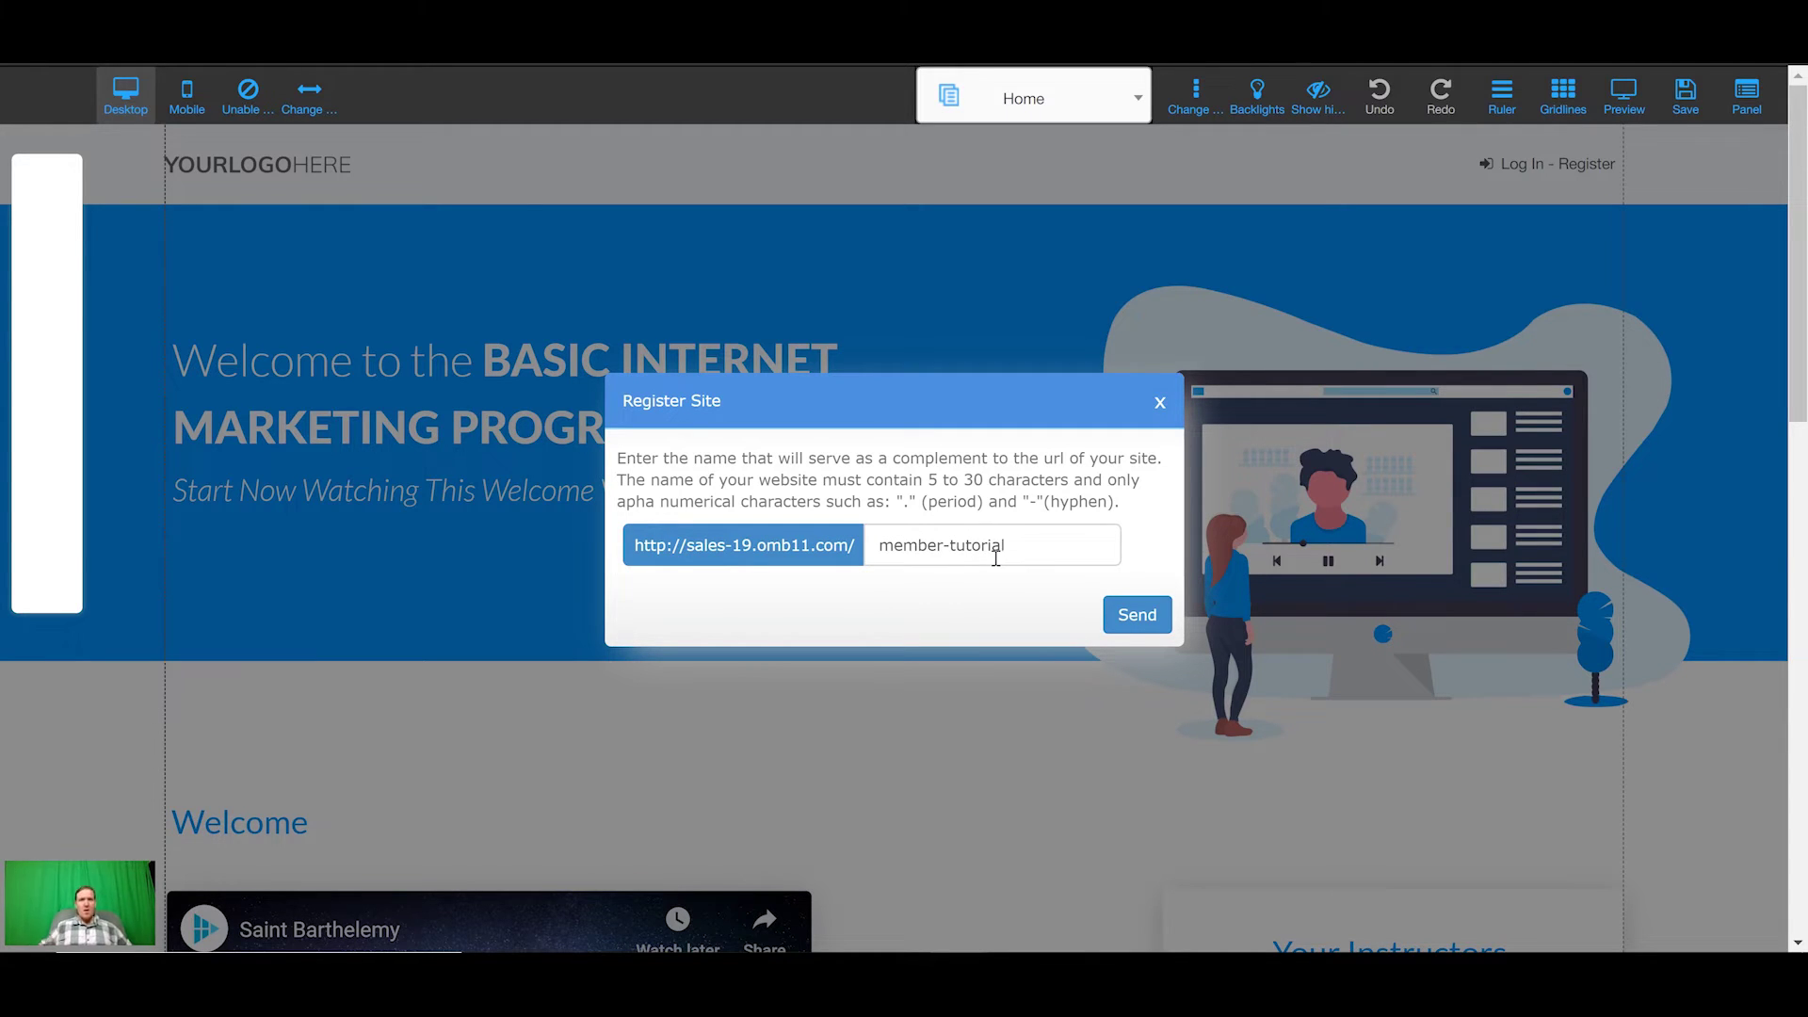
pyautogui.click(1117, 618)
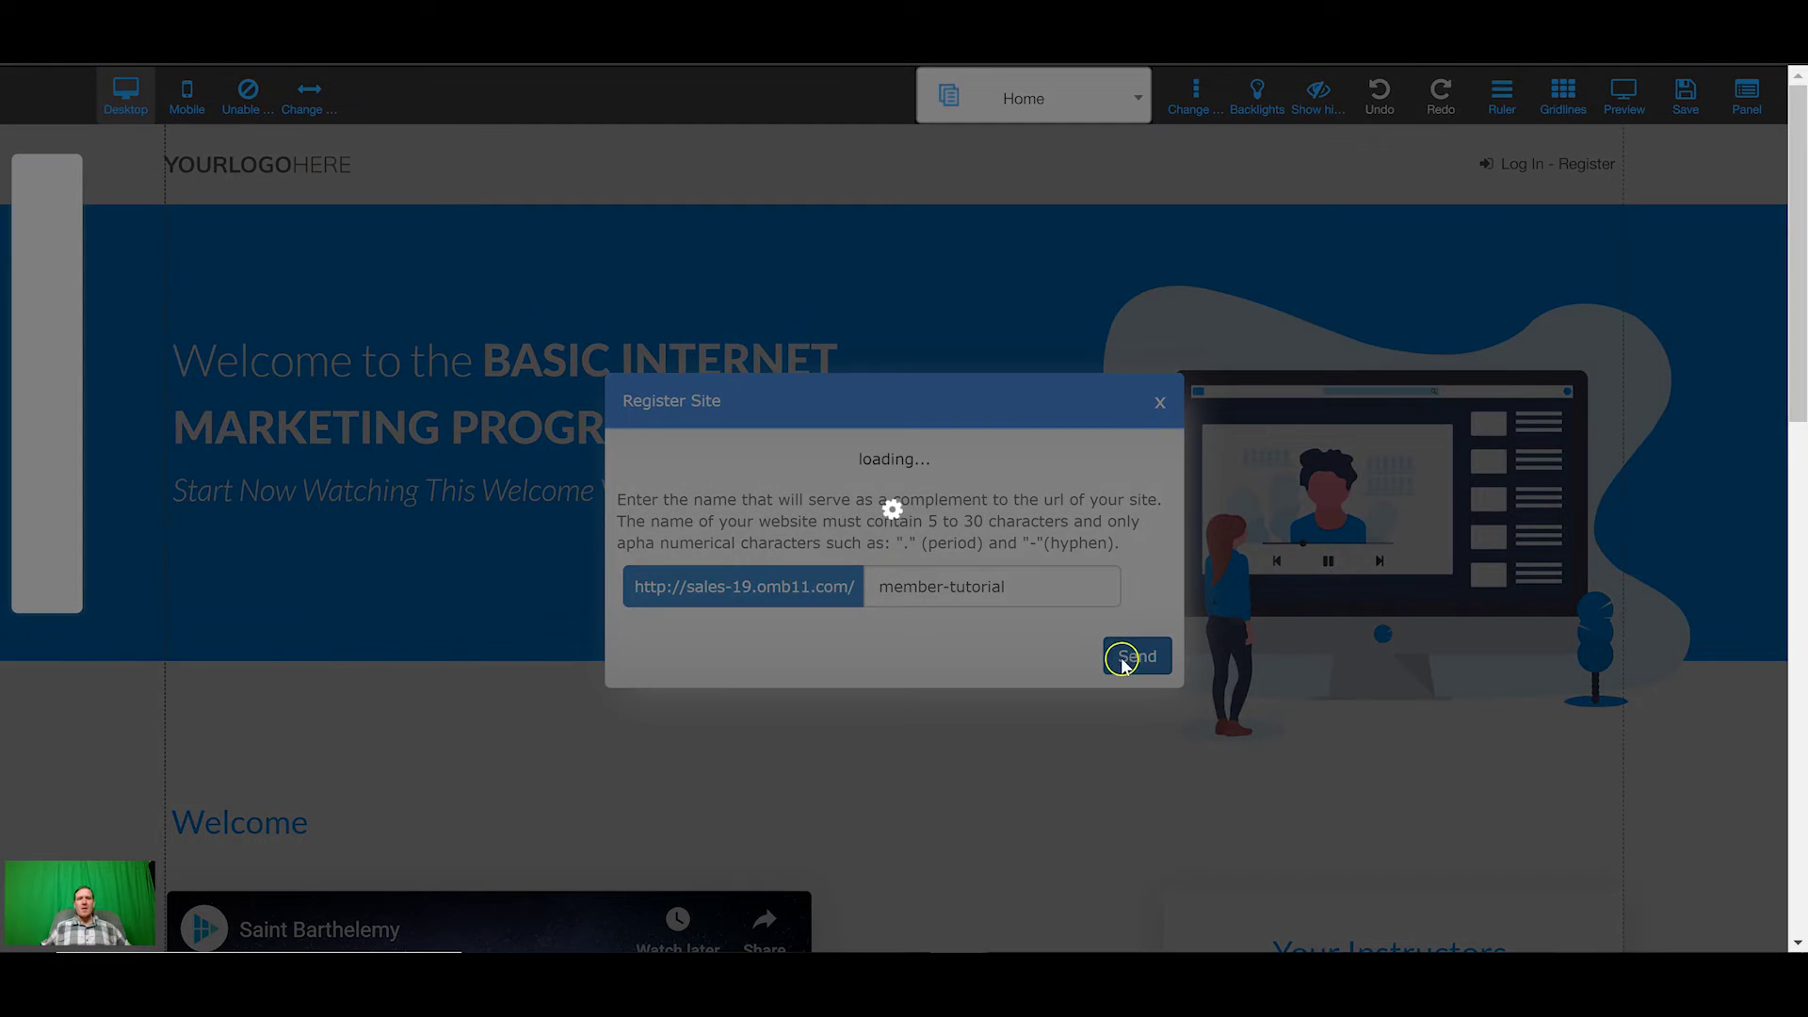
pyautogui.click(1120, 654)
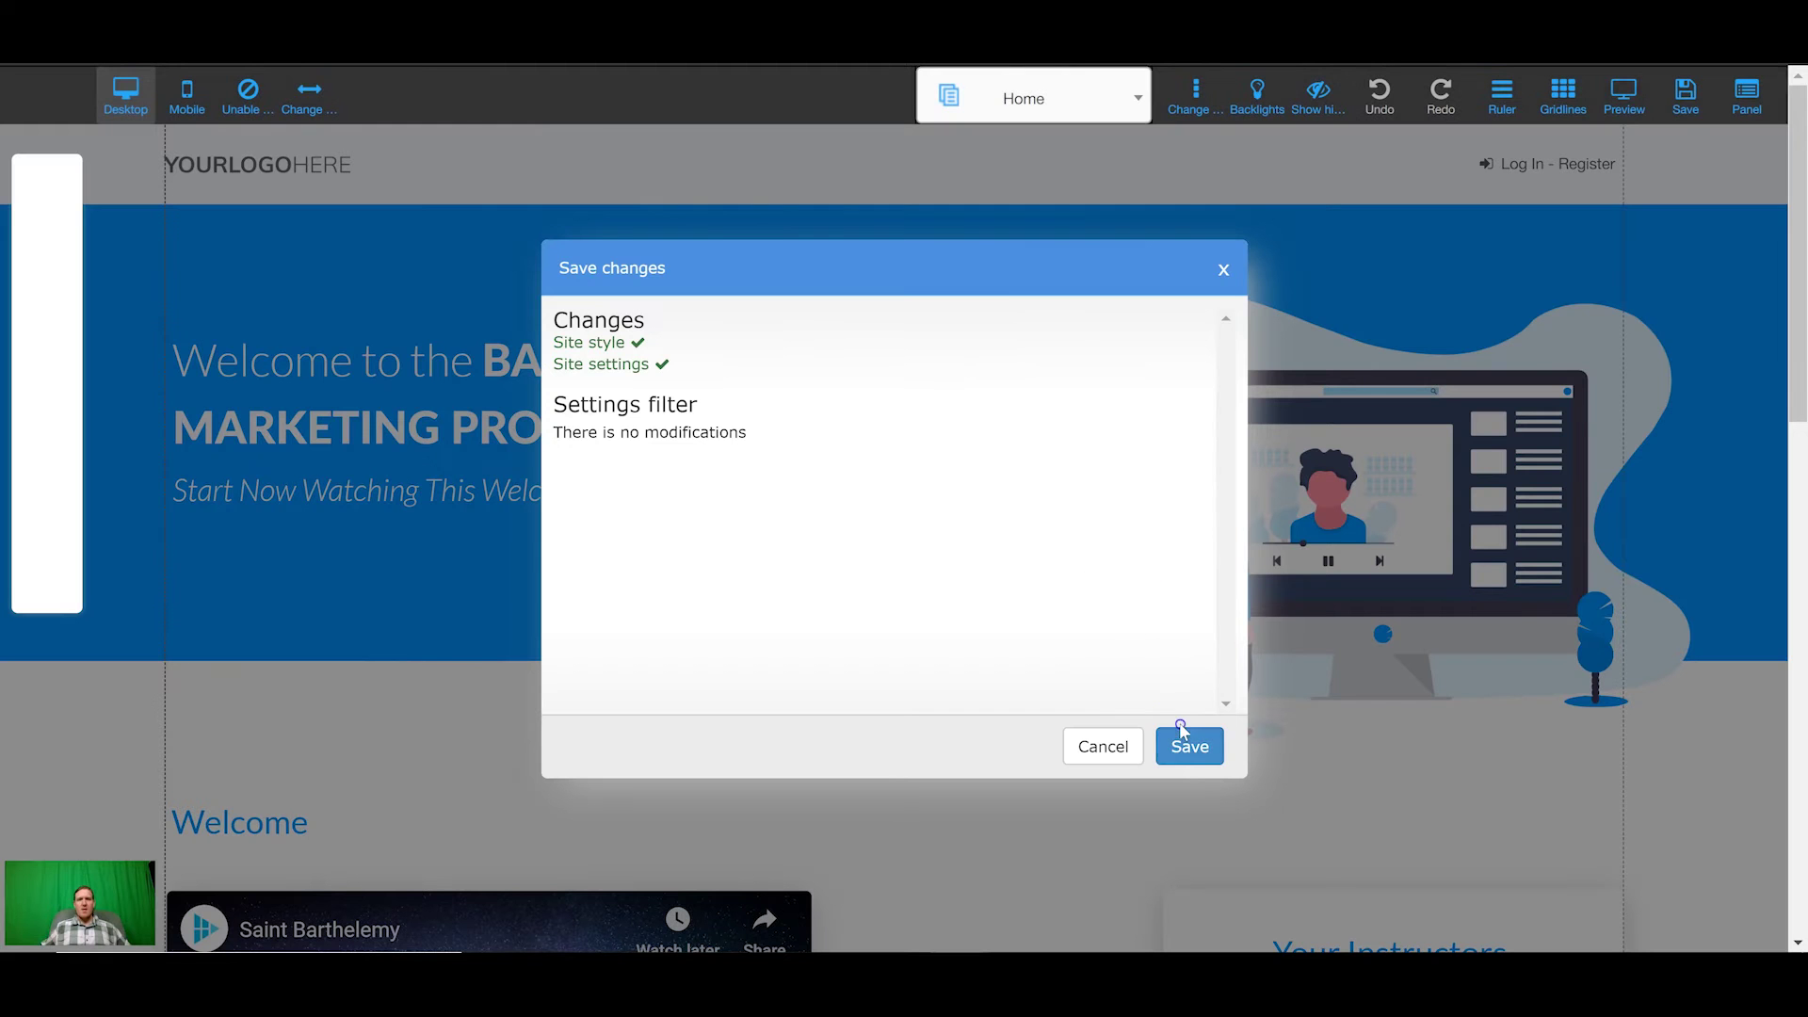
pyautogui.click(1184, 740)
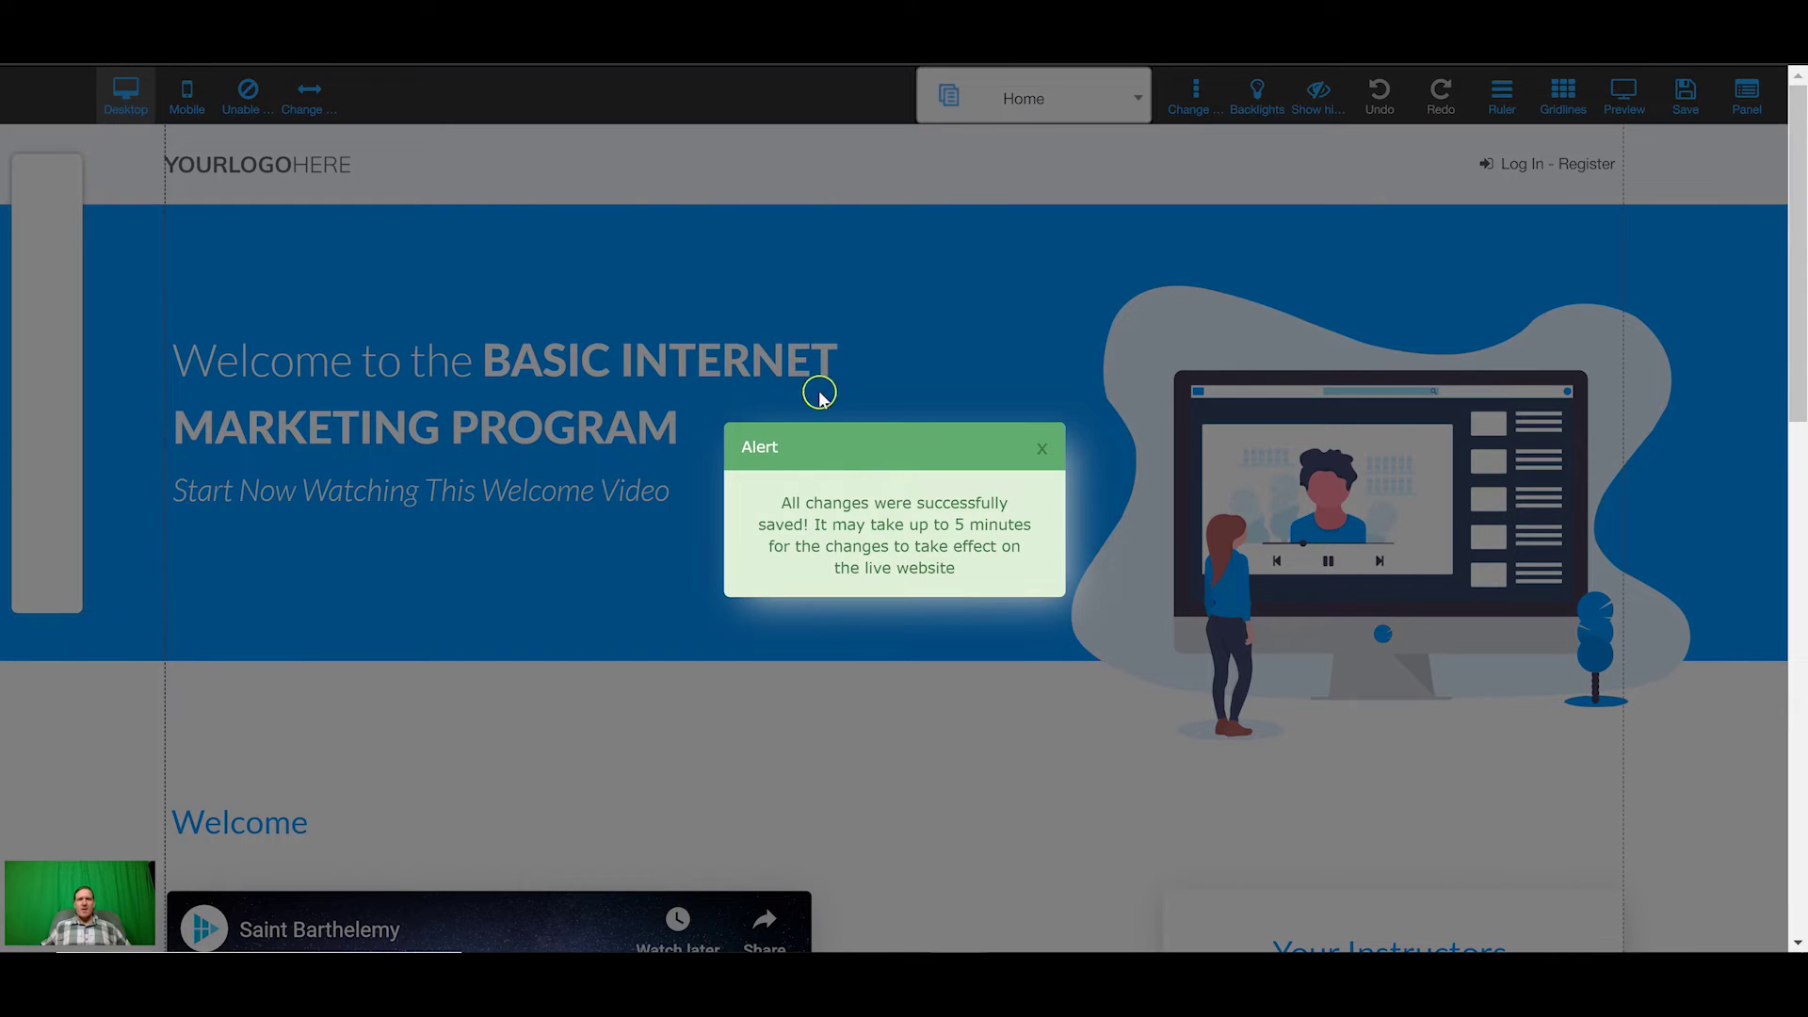
pyautogui.click(1045, 449)
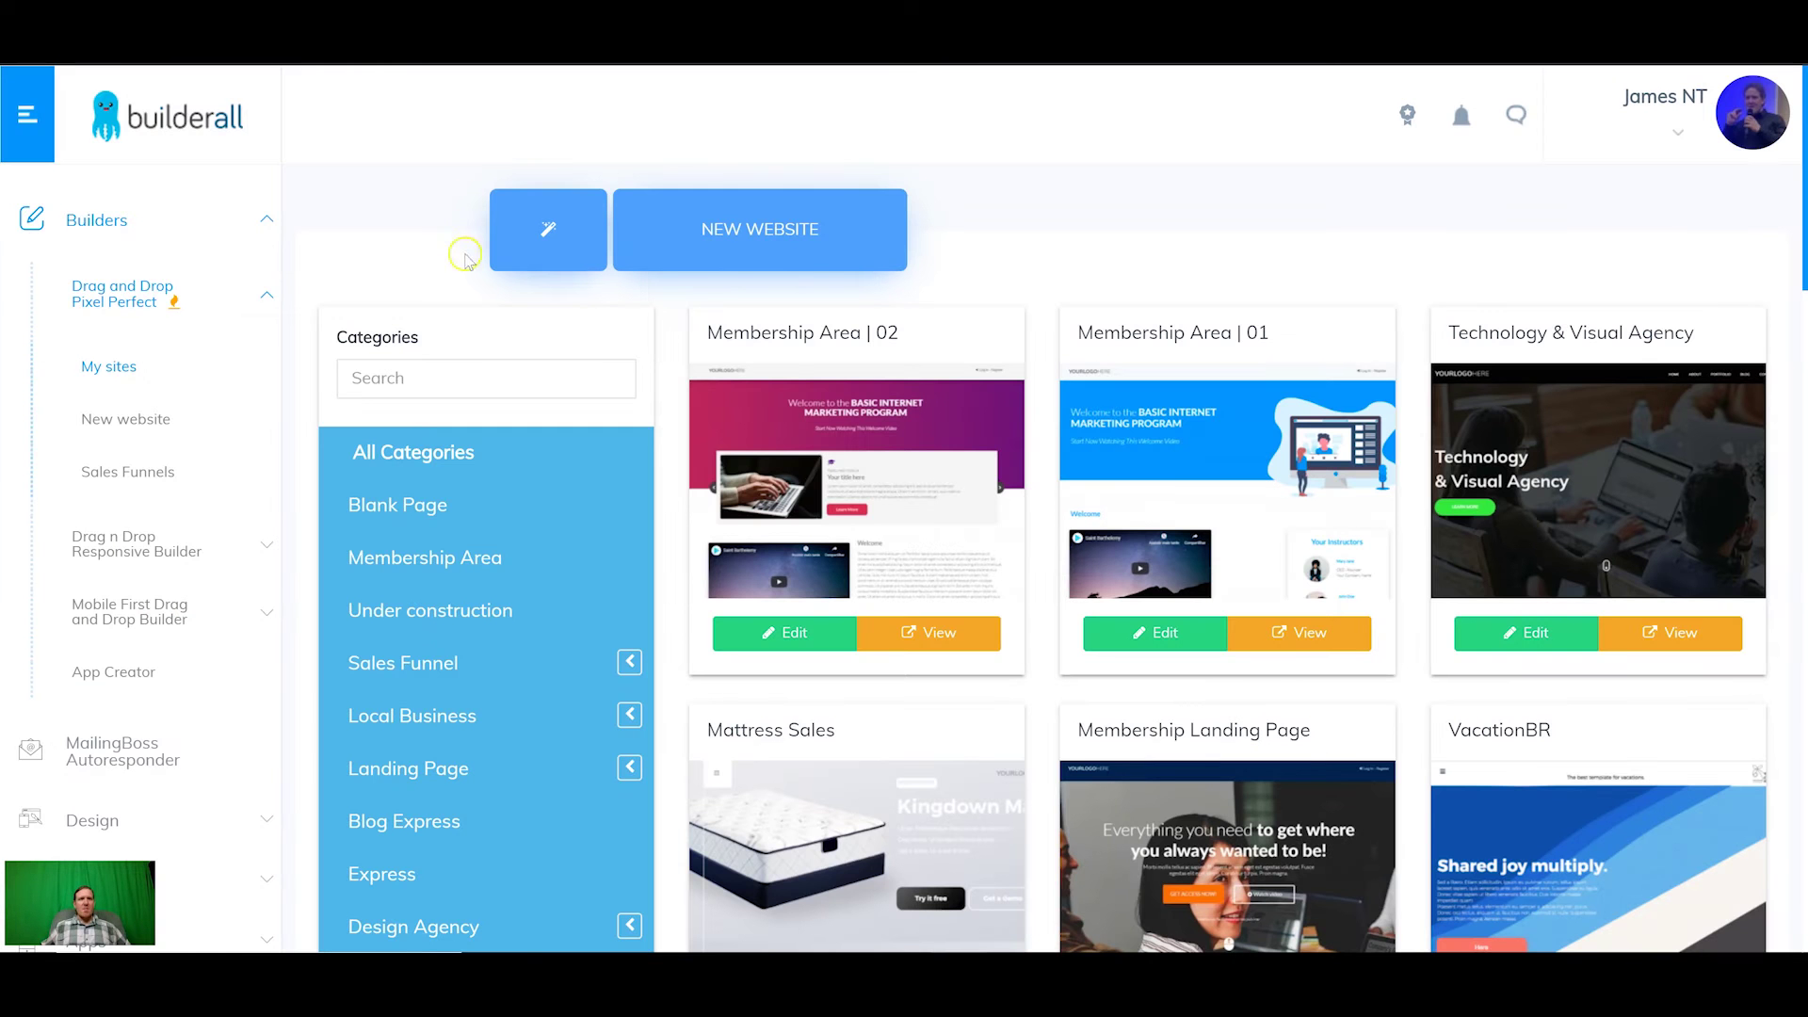
# Step: Start connecting member-tutorial to a custom domain, pasting the domain and choosing CDN (All regions)
pyautogui.click(123, 366)
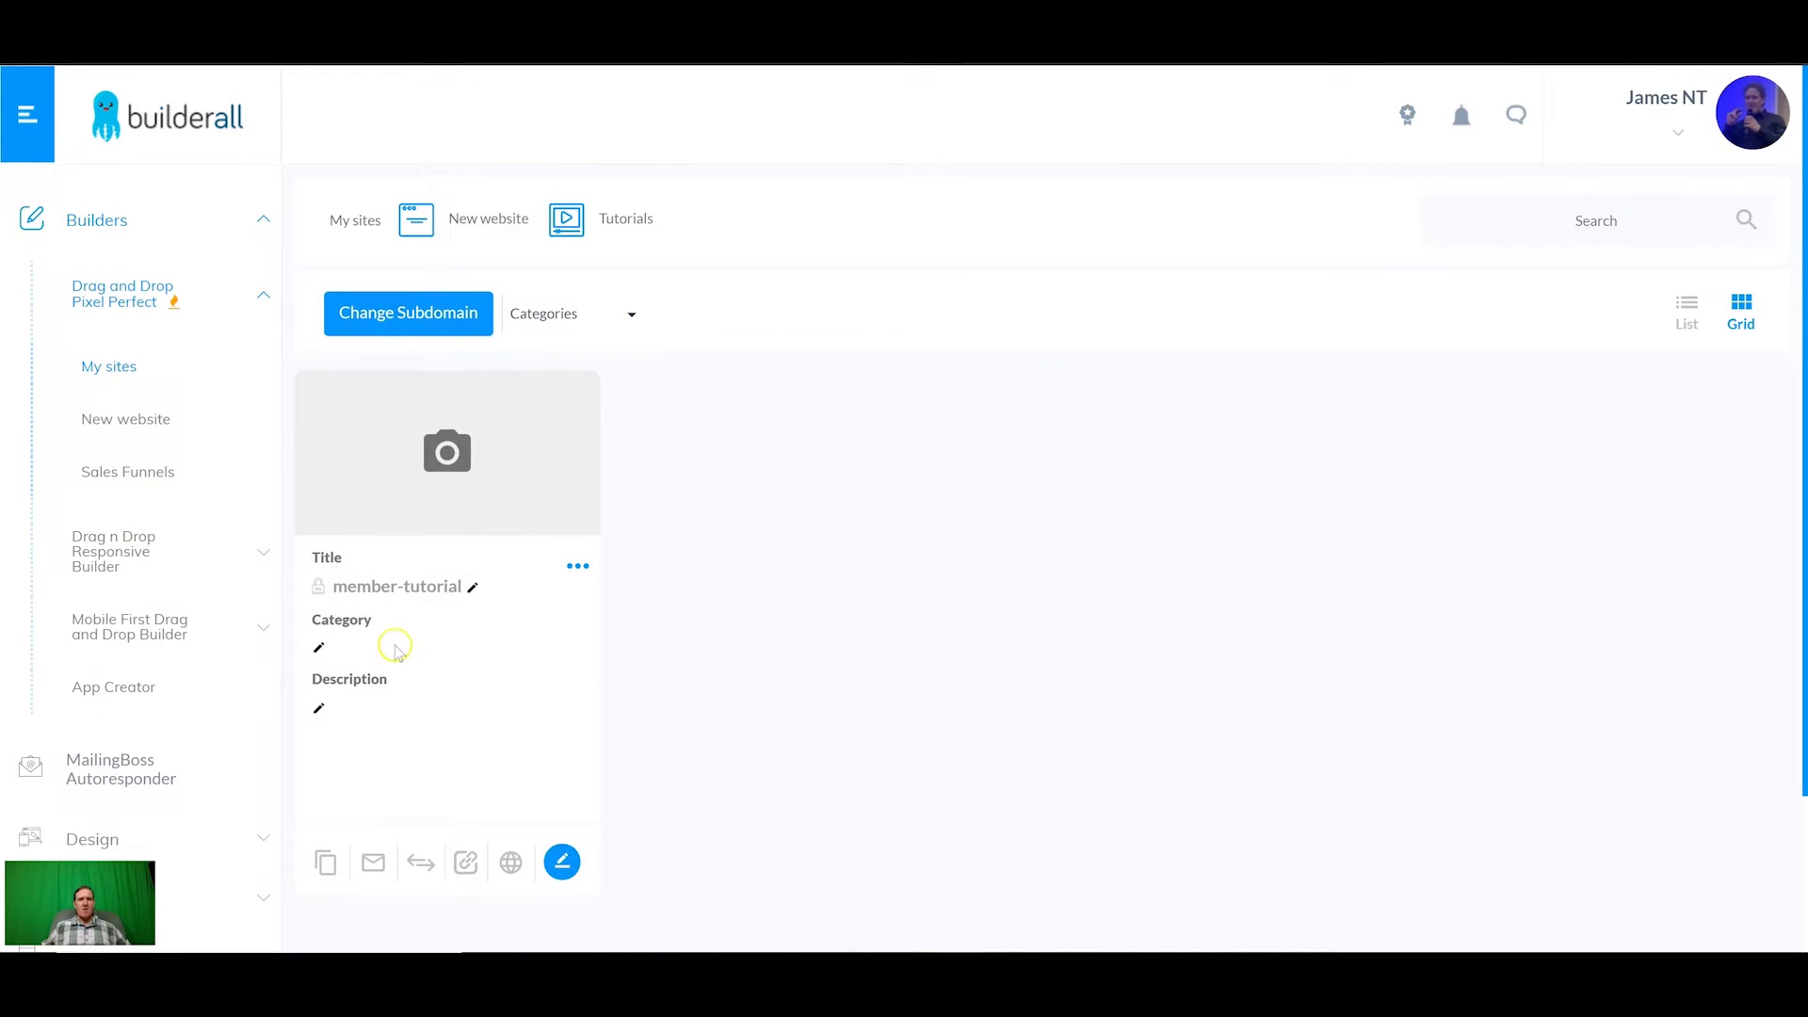
pyautogui.click(577, 566)
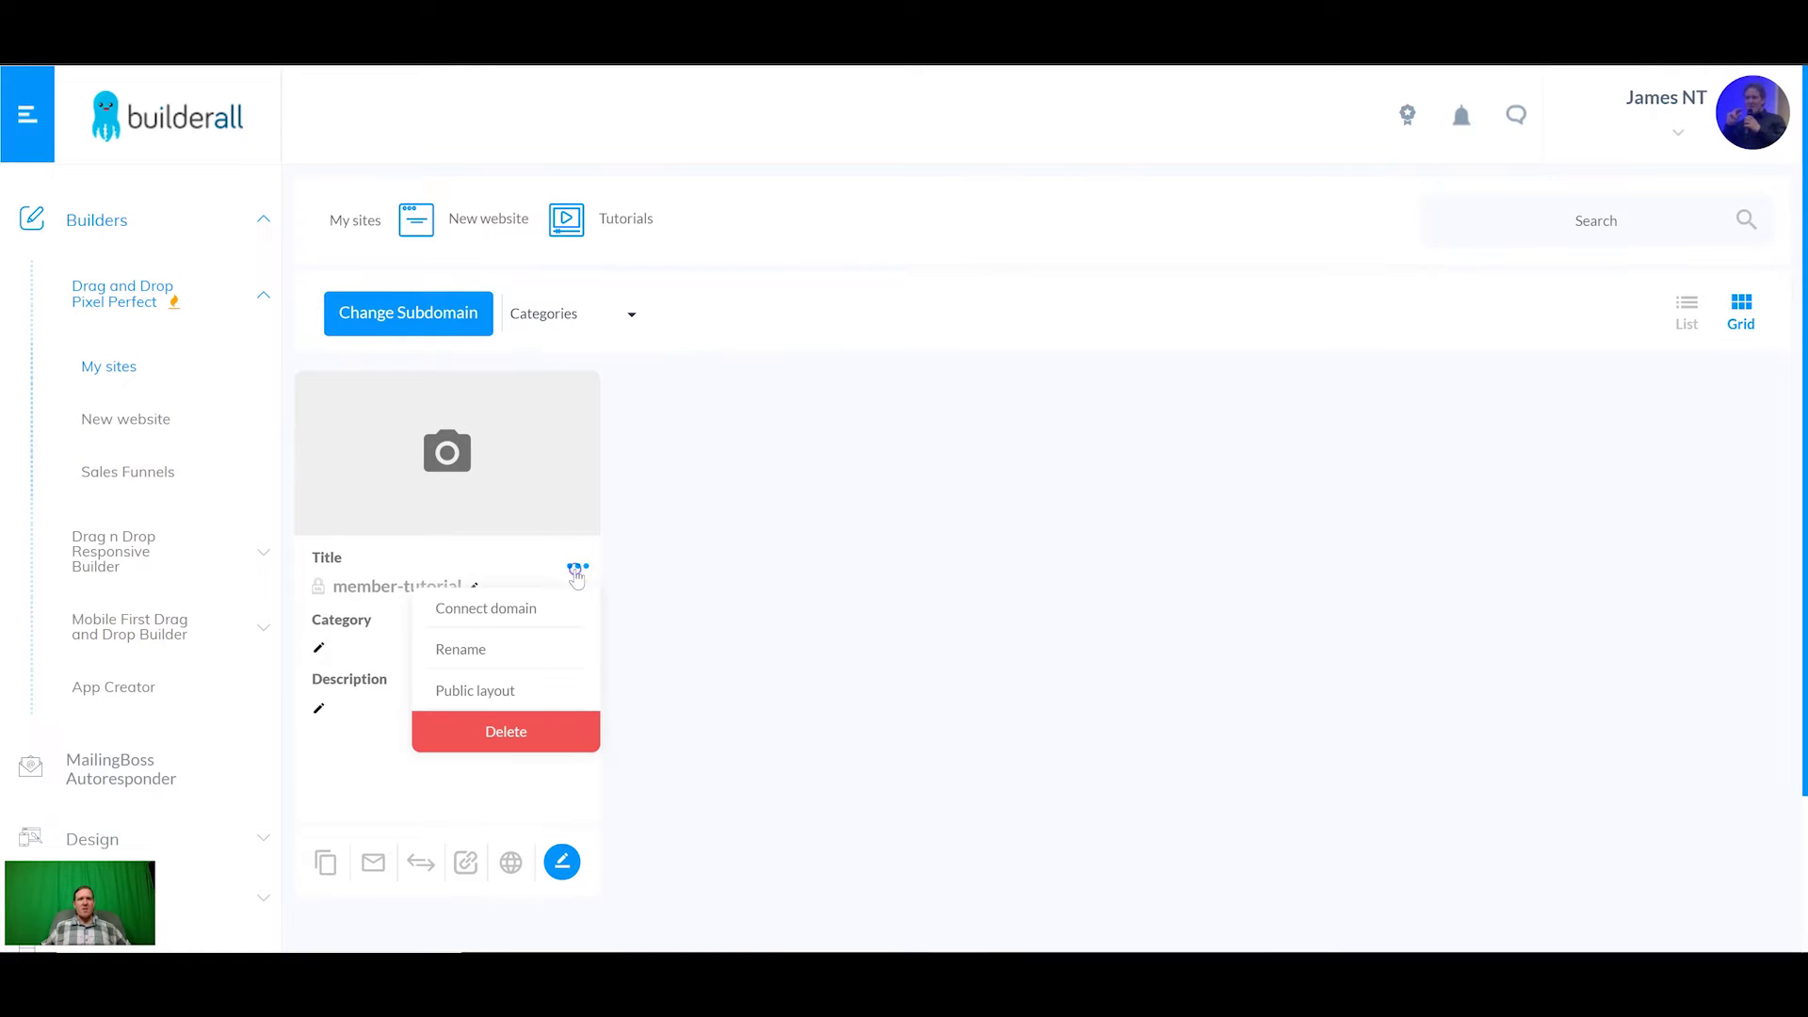
pyautogui.click(508, 611)
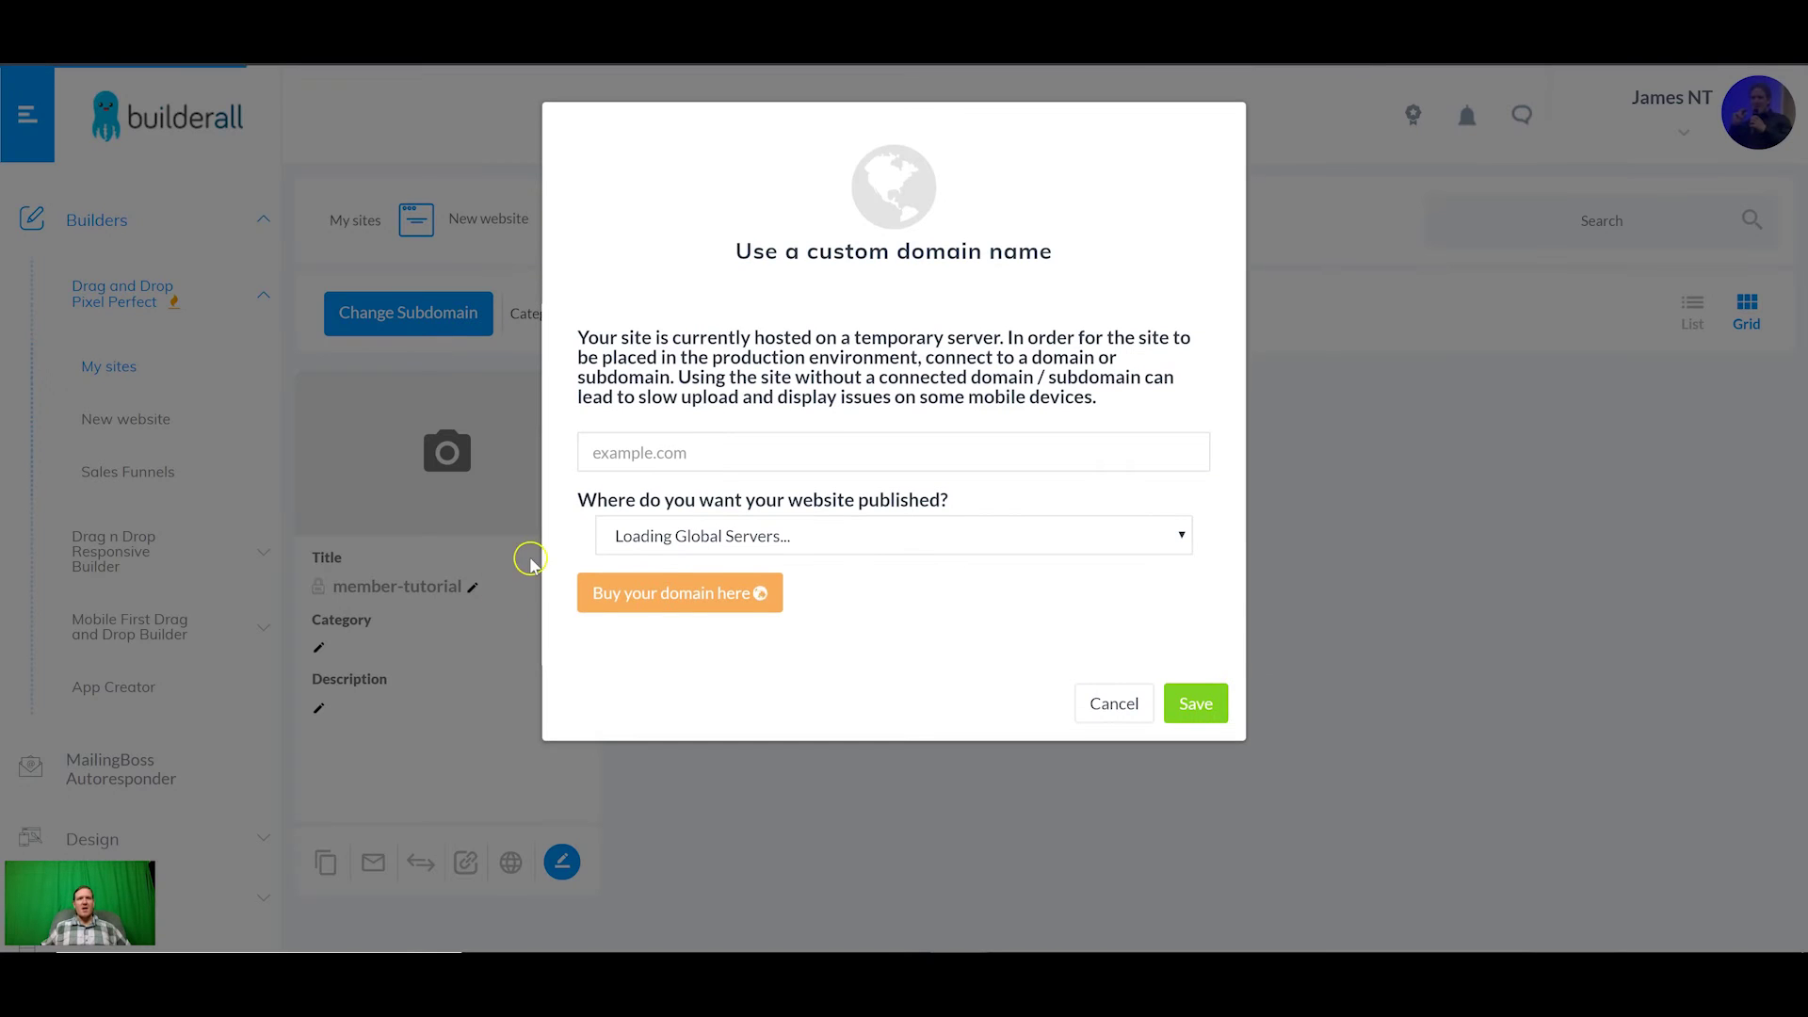
pyautogui.click(701, 452)
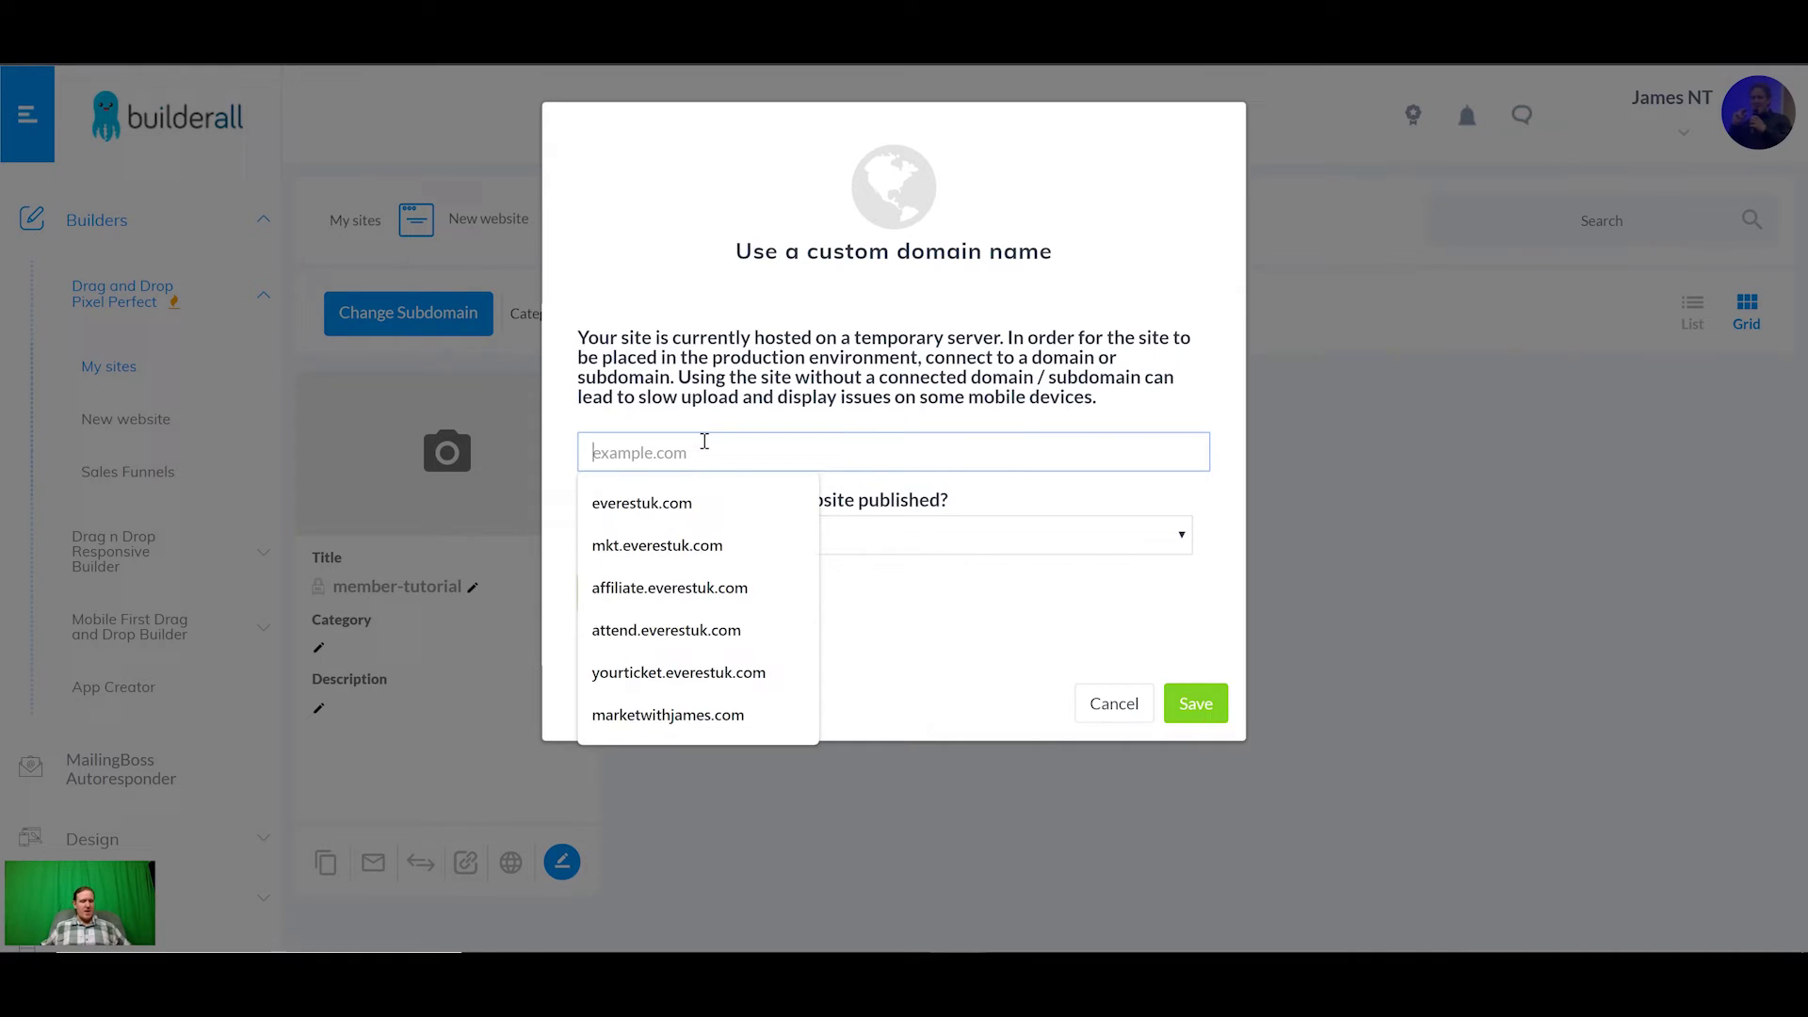
pyautogui.write('7DAYBUILDERCHALLENGE.COM')
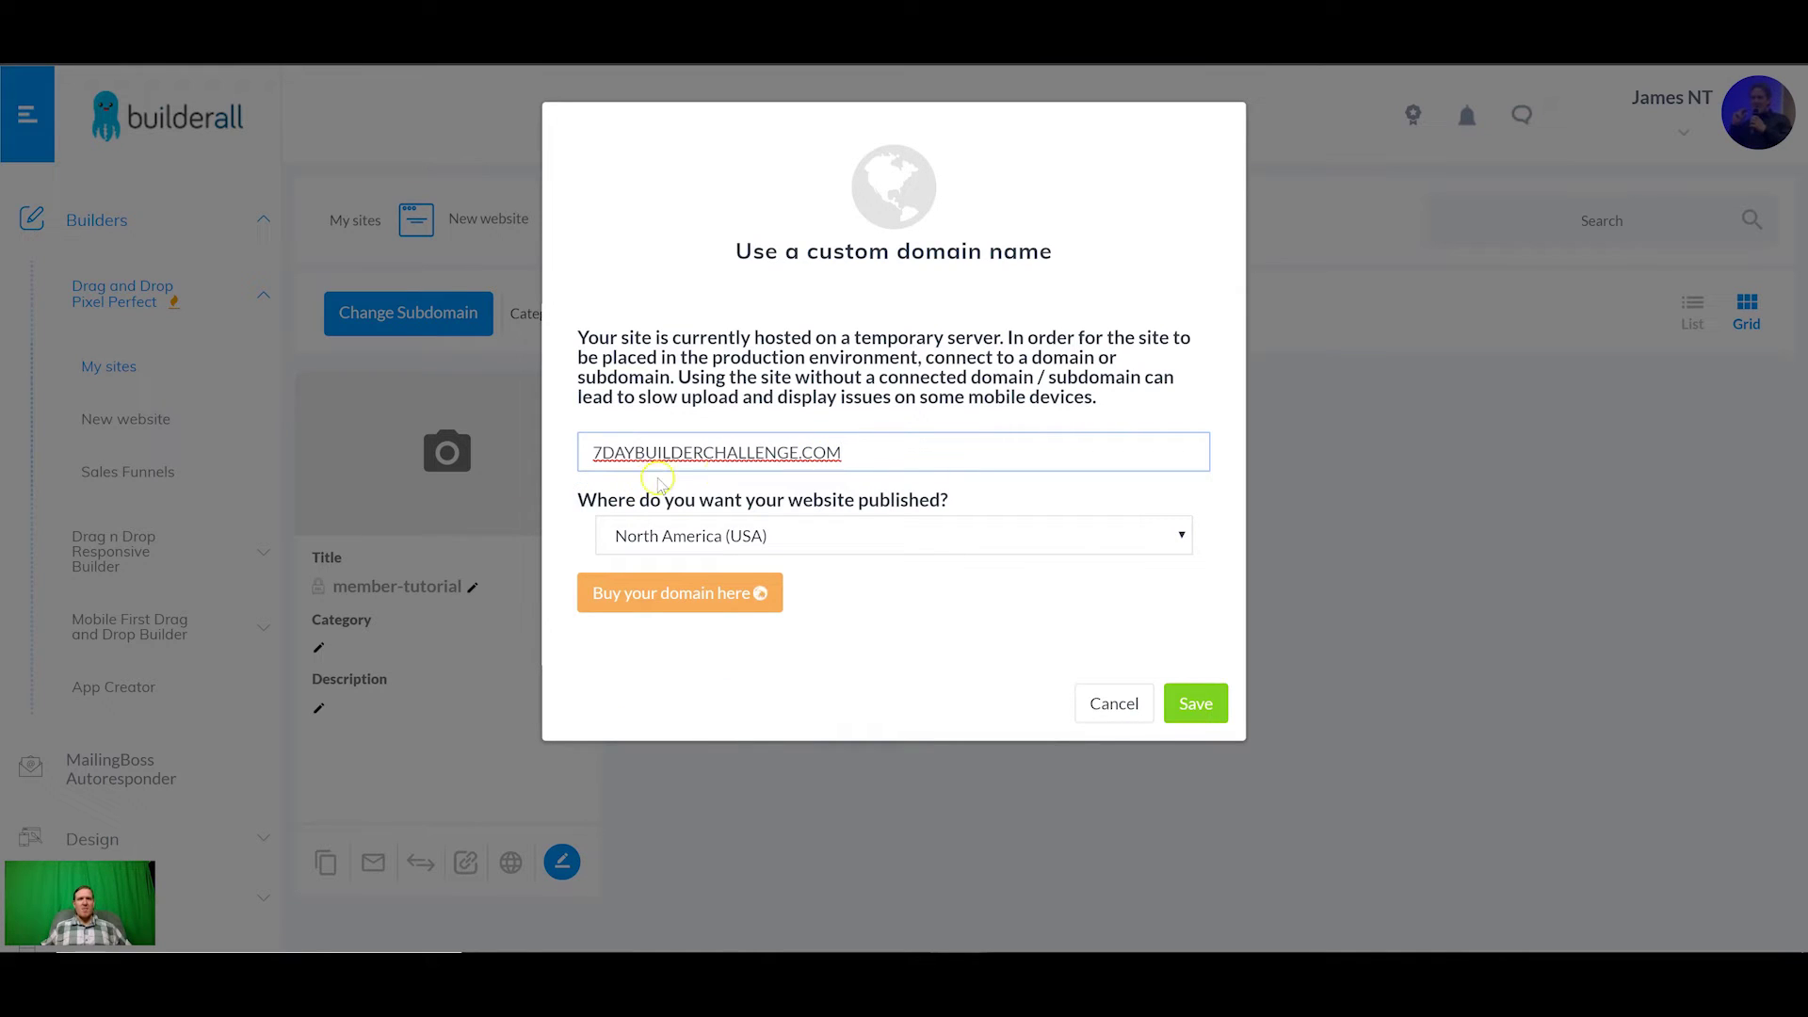
pyautogui.click(770, 537)
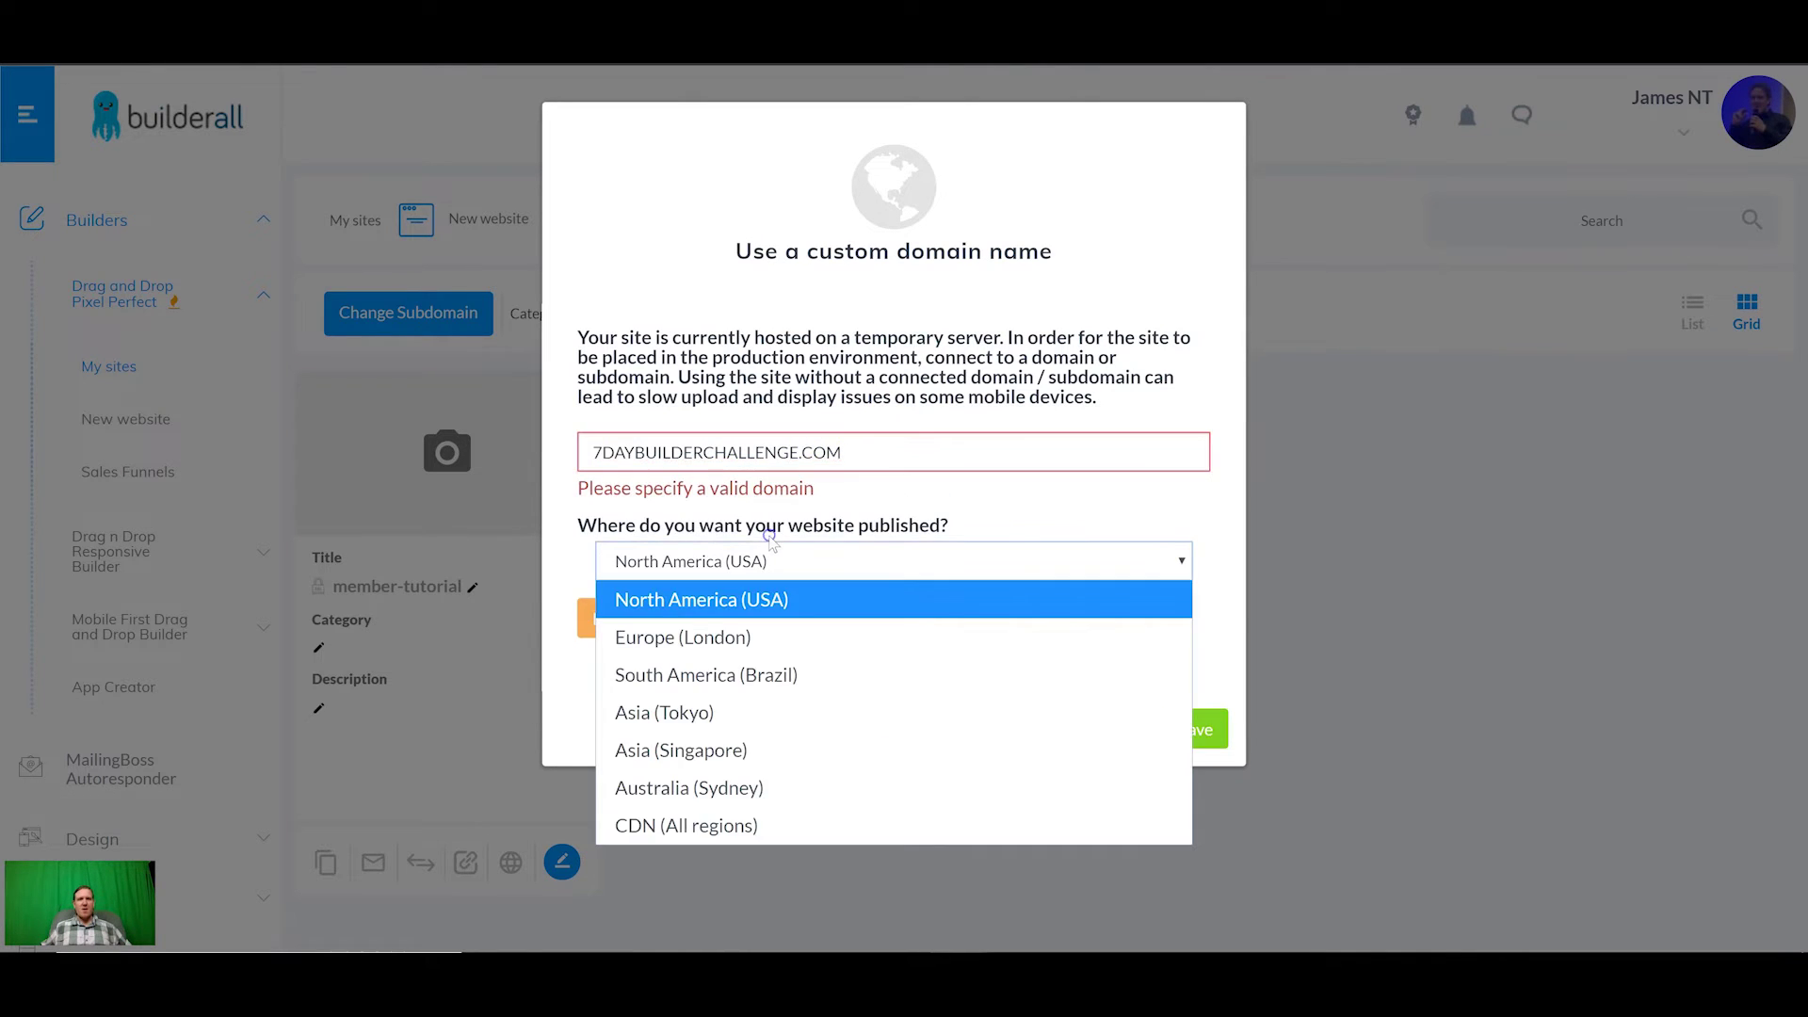
pyautogui.click(706, 825)
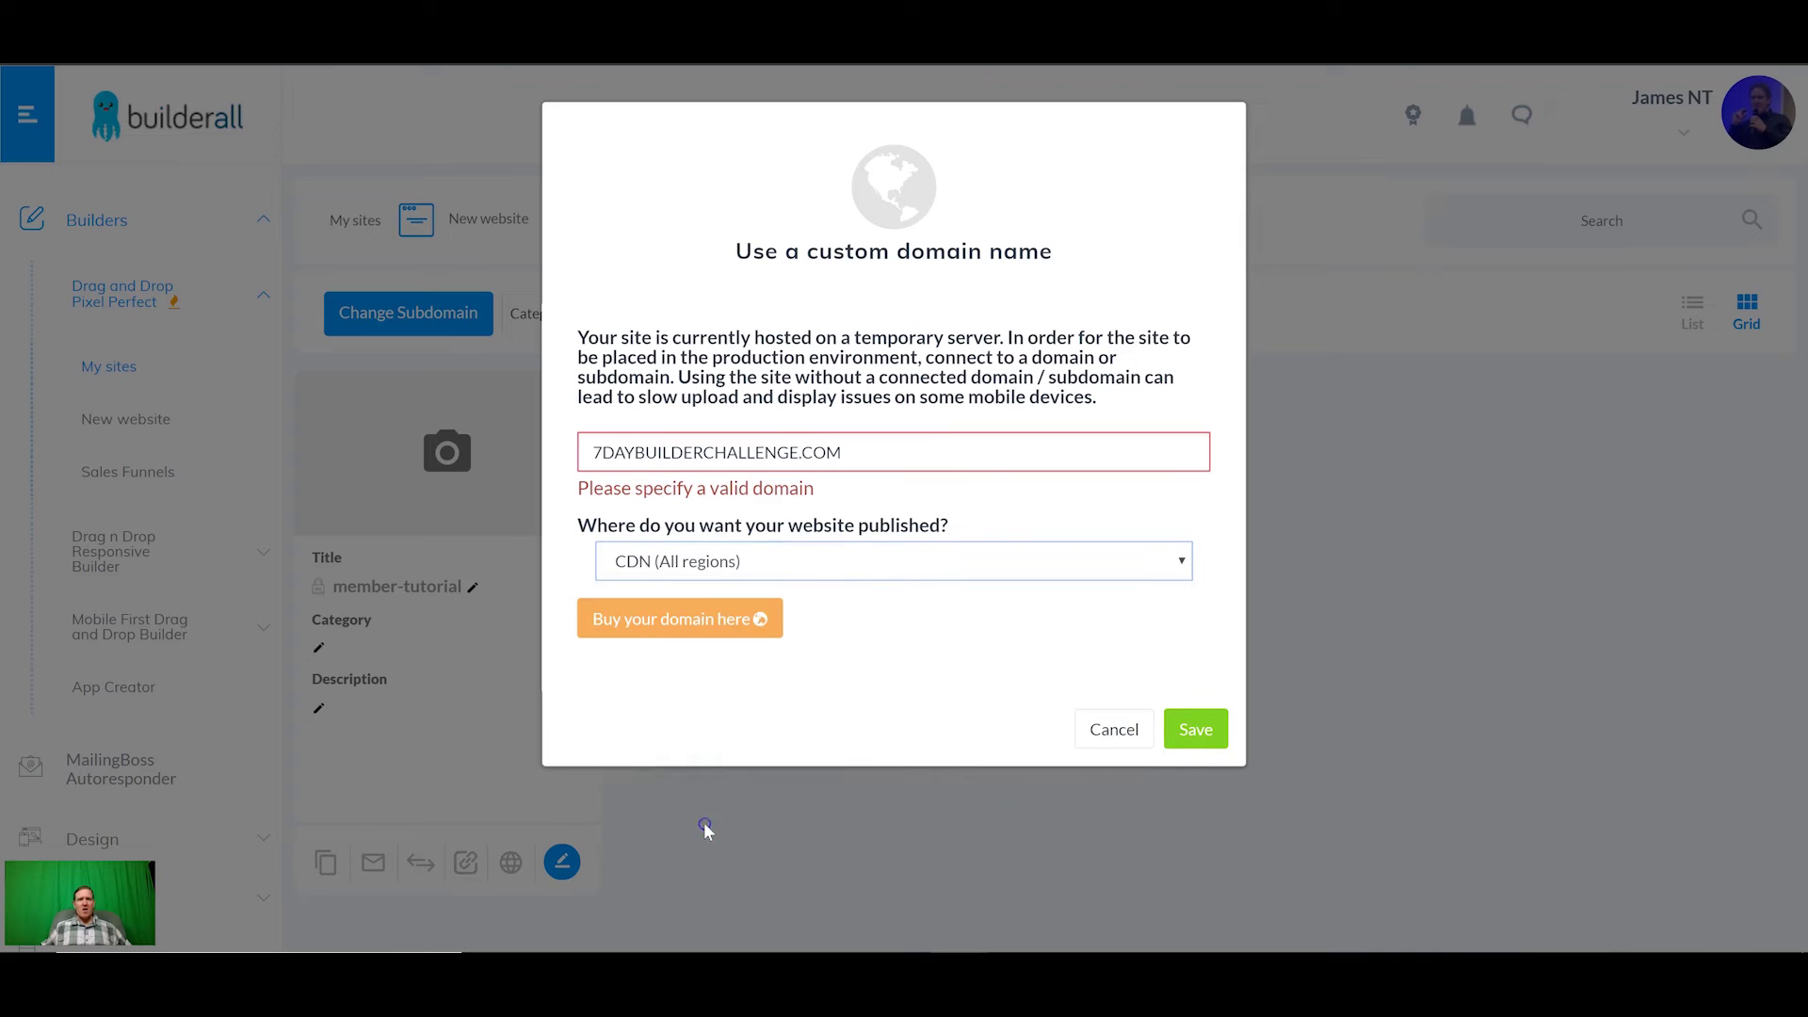
# Step: Correct the domain to 7daybuilderchallenge.com and save the custom domain connection
pyautogui.click(875, 456)
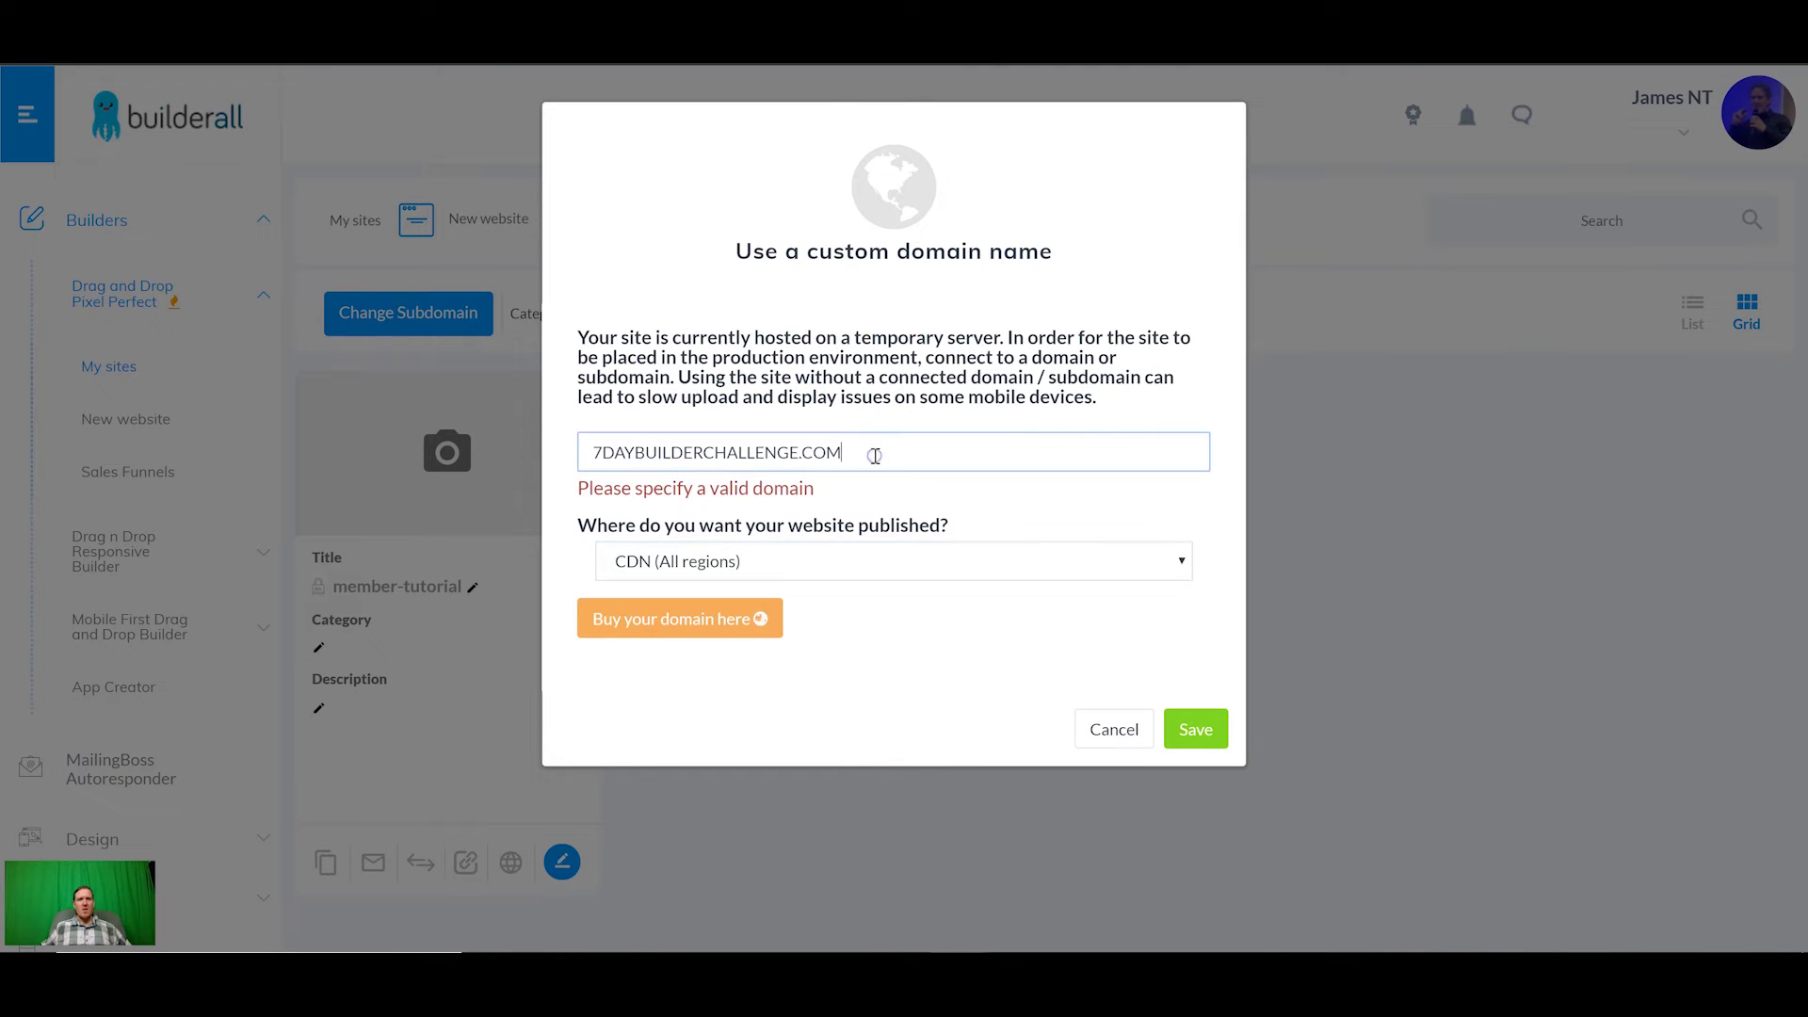
pyautogui.doubleClick(716, 452)
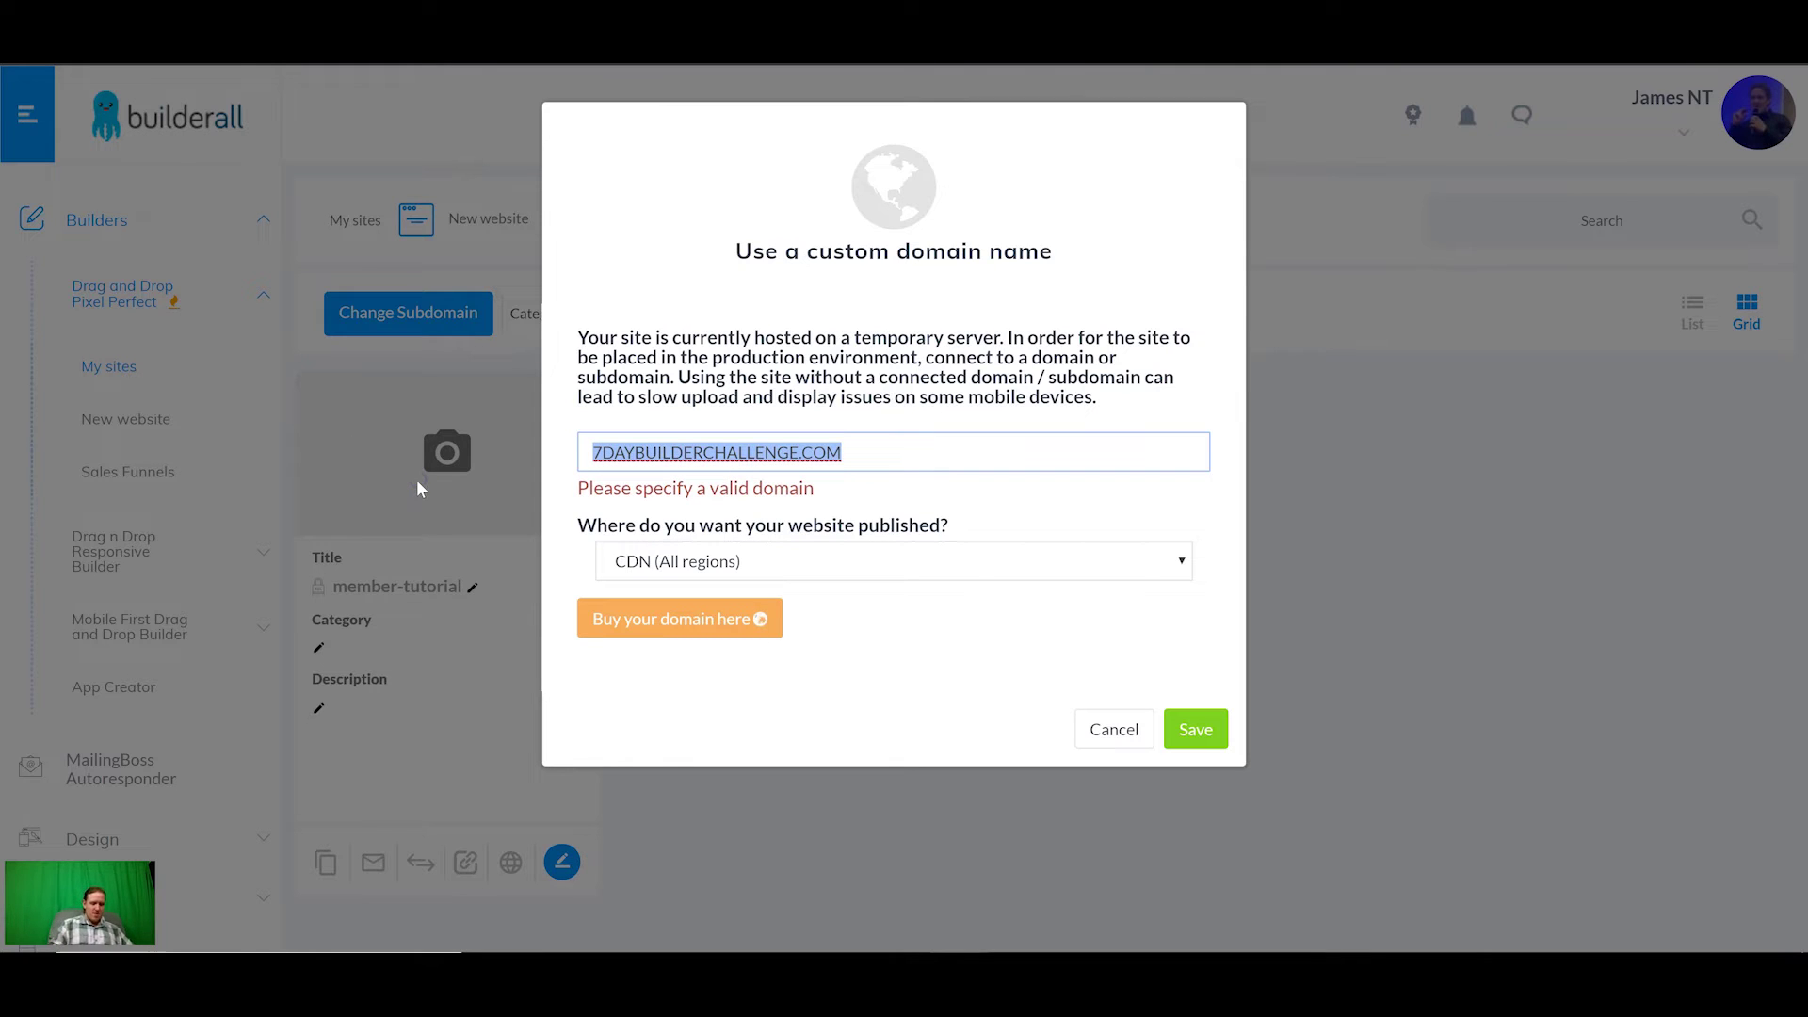
pyautogui.write('7 day')
pyautogui.press('BackSpace')
pyautogui.press('BackSpace')
pyautogui.press('BackSpace')
pyautogui.press('BackSpace')
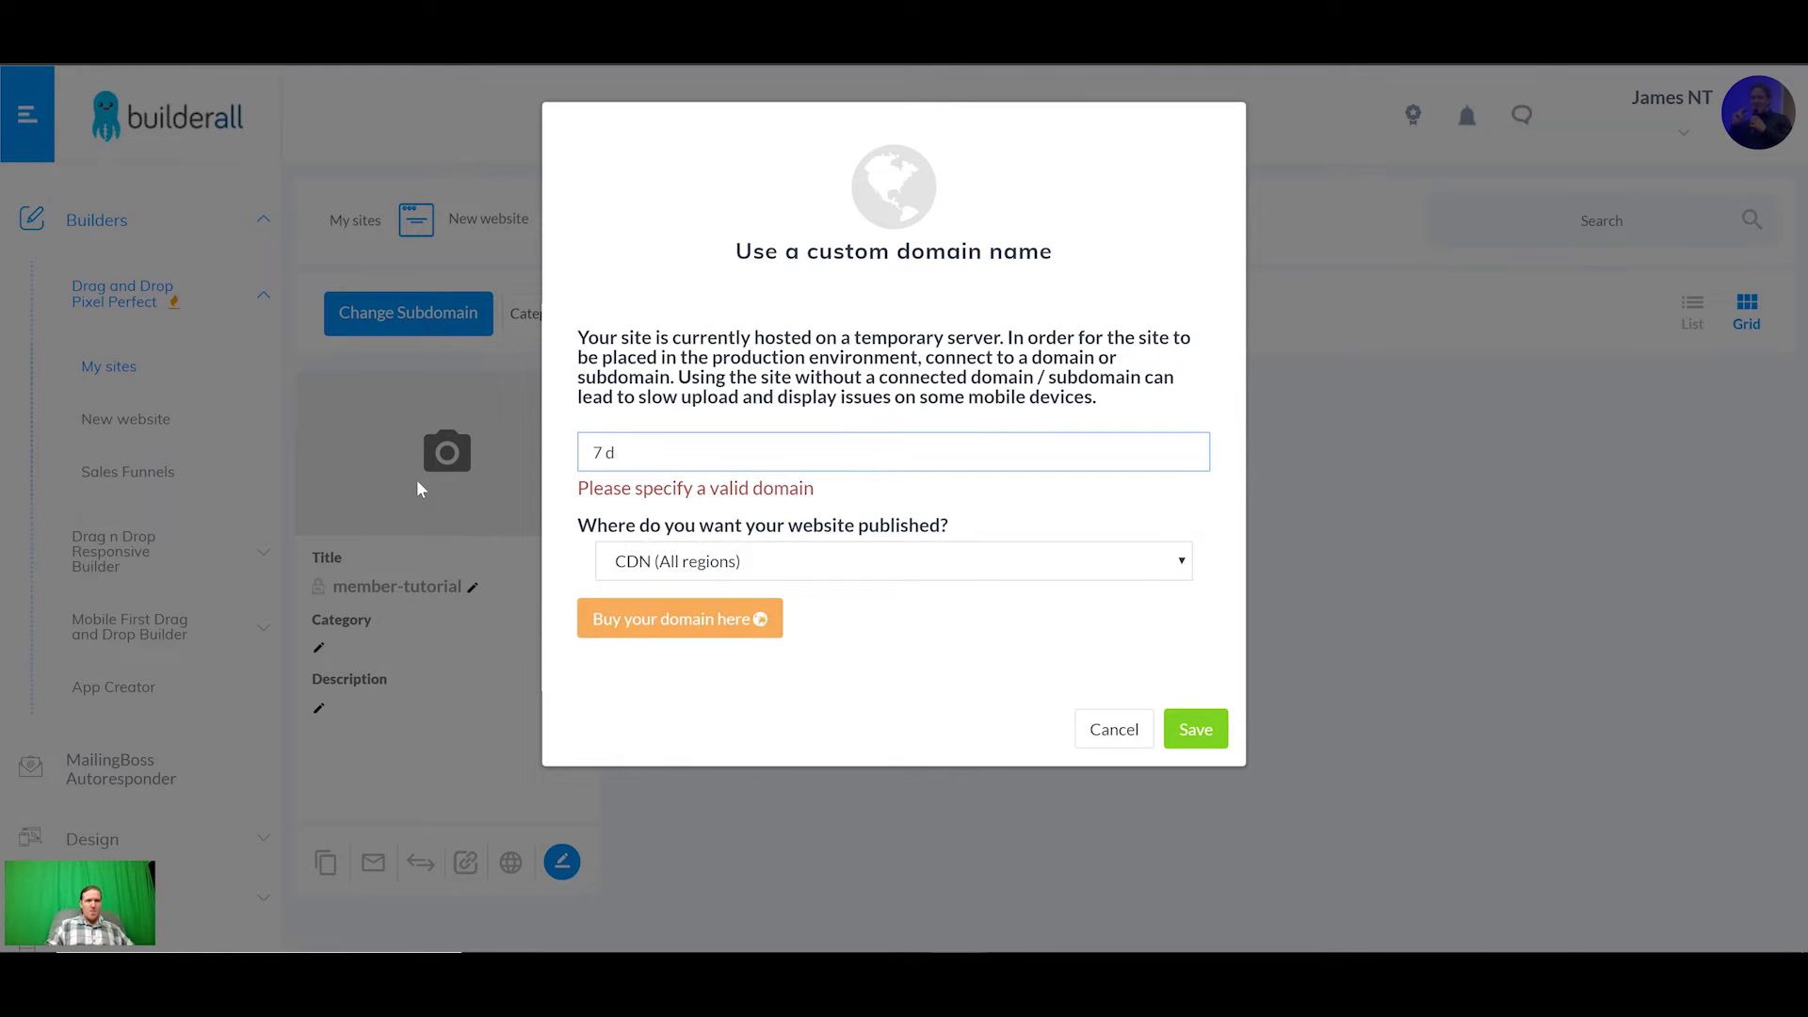
pyautogui.write('dayb')
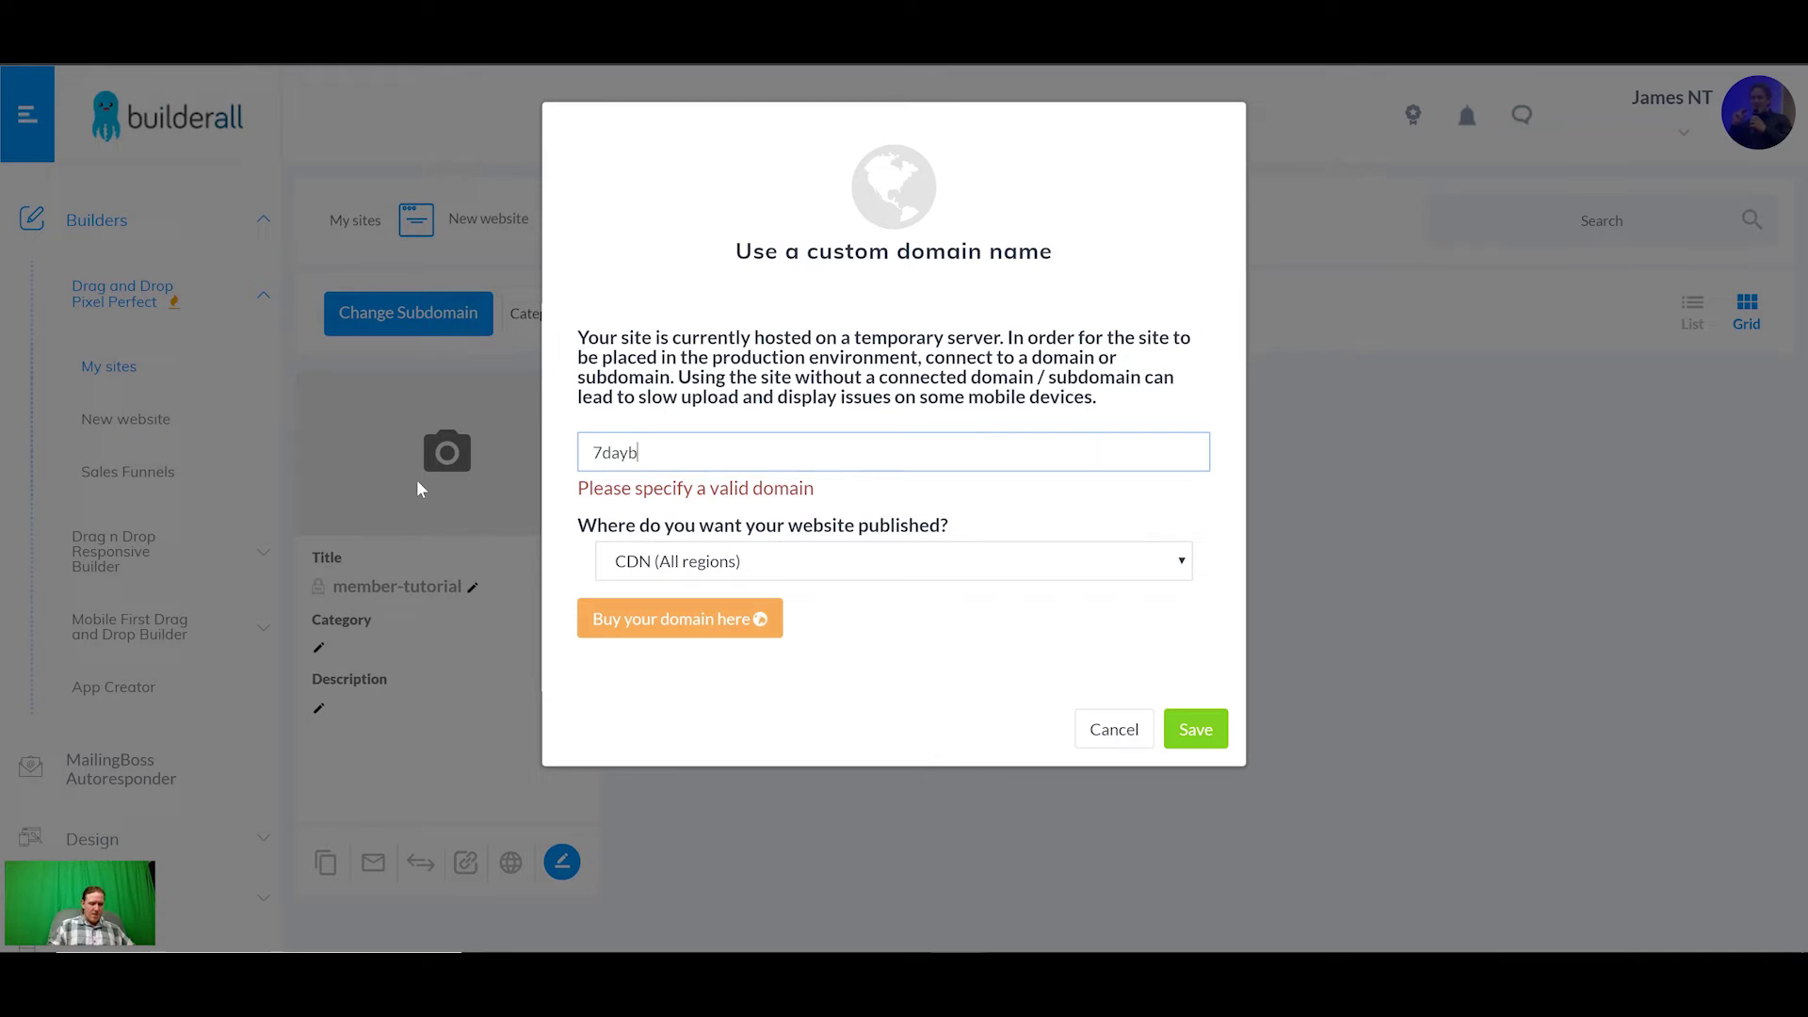
pyautogui.write('uilderchall')
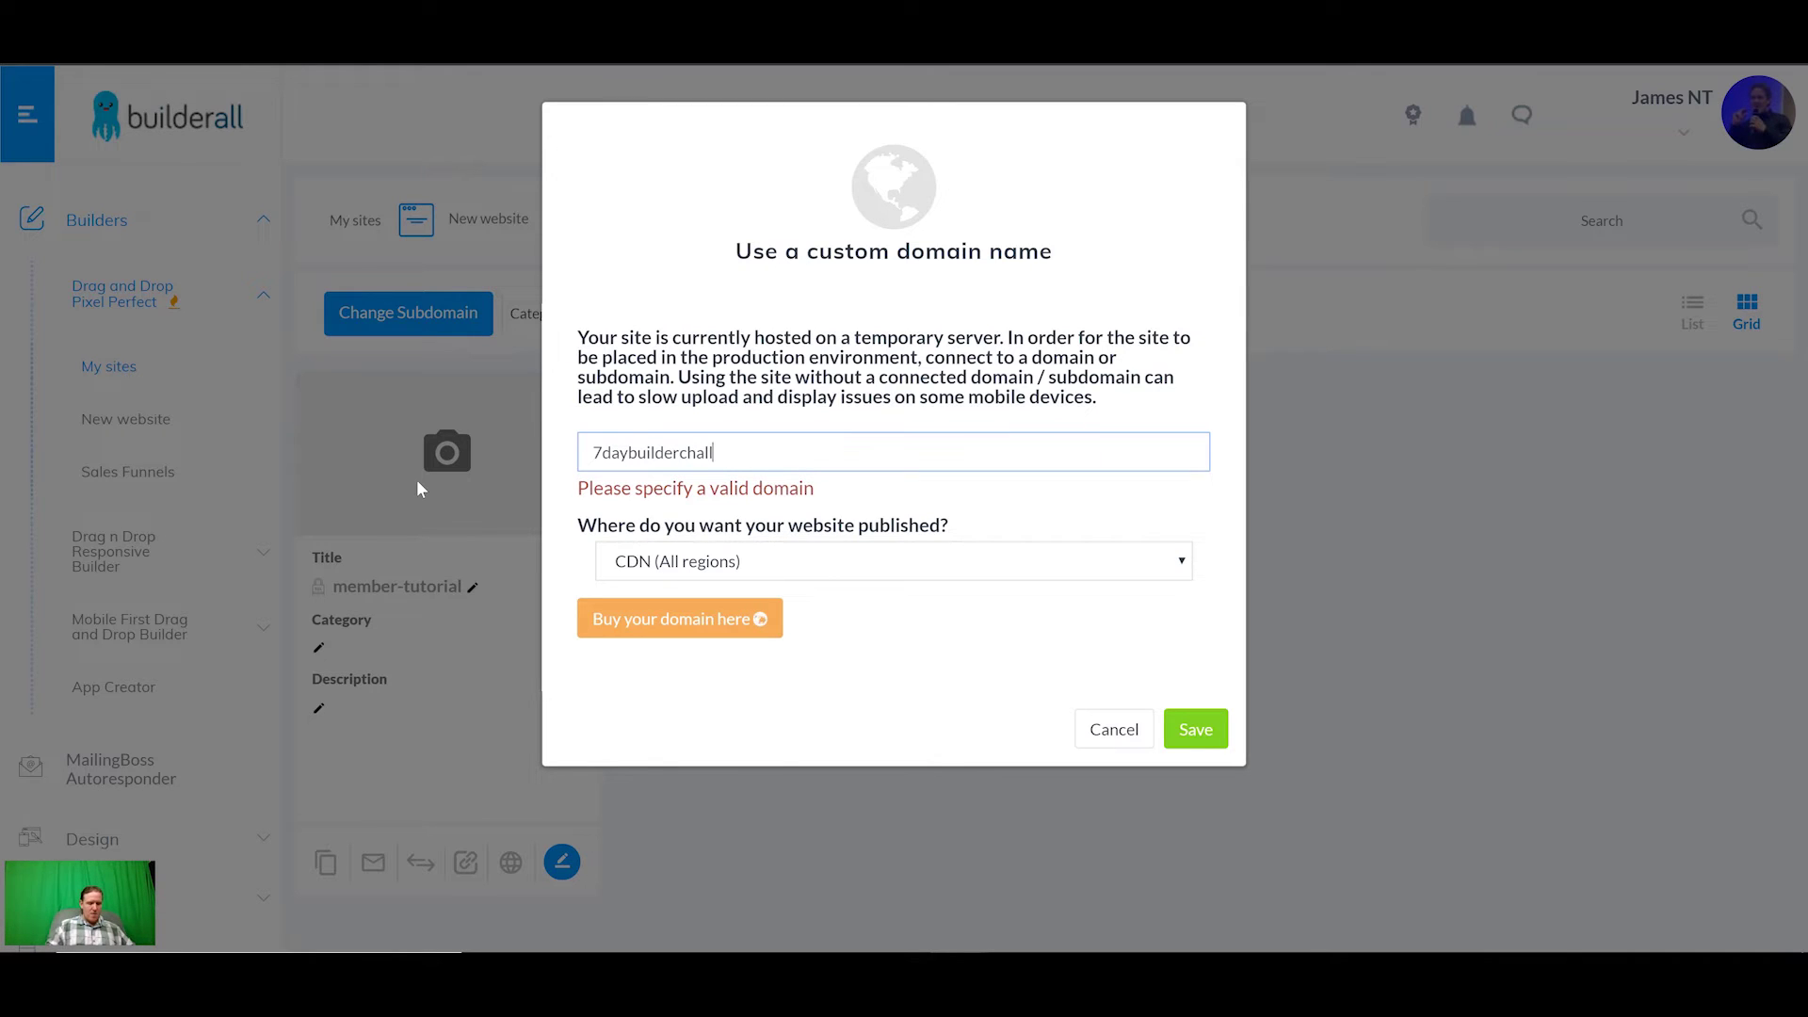
pyautogui.write('enge.com')
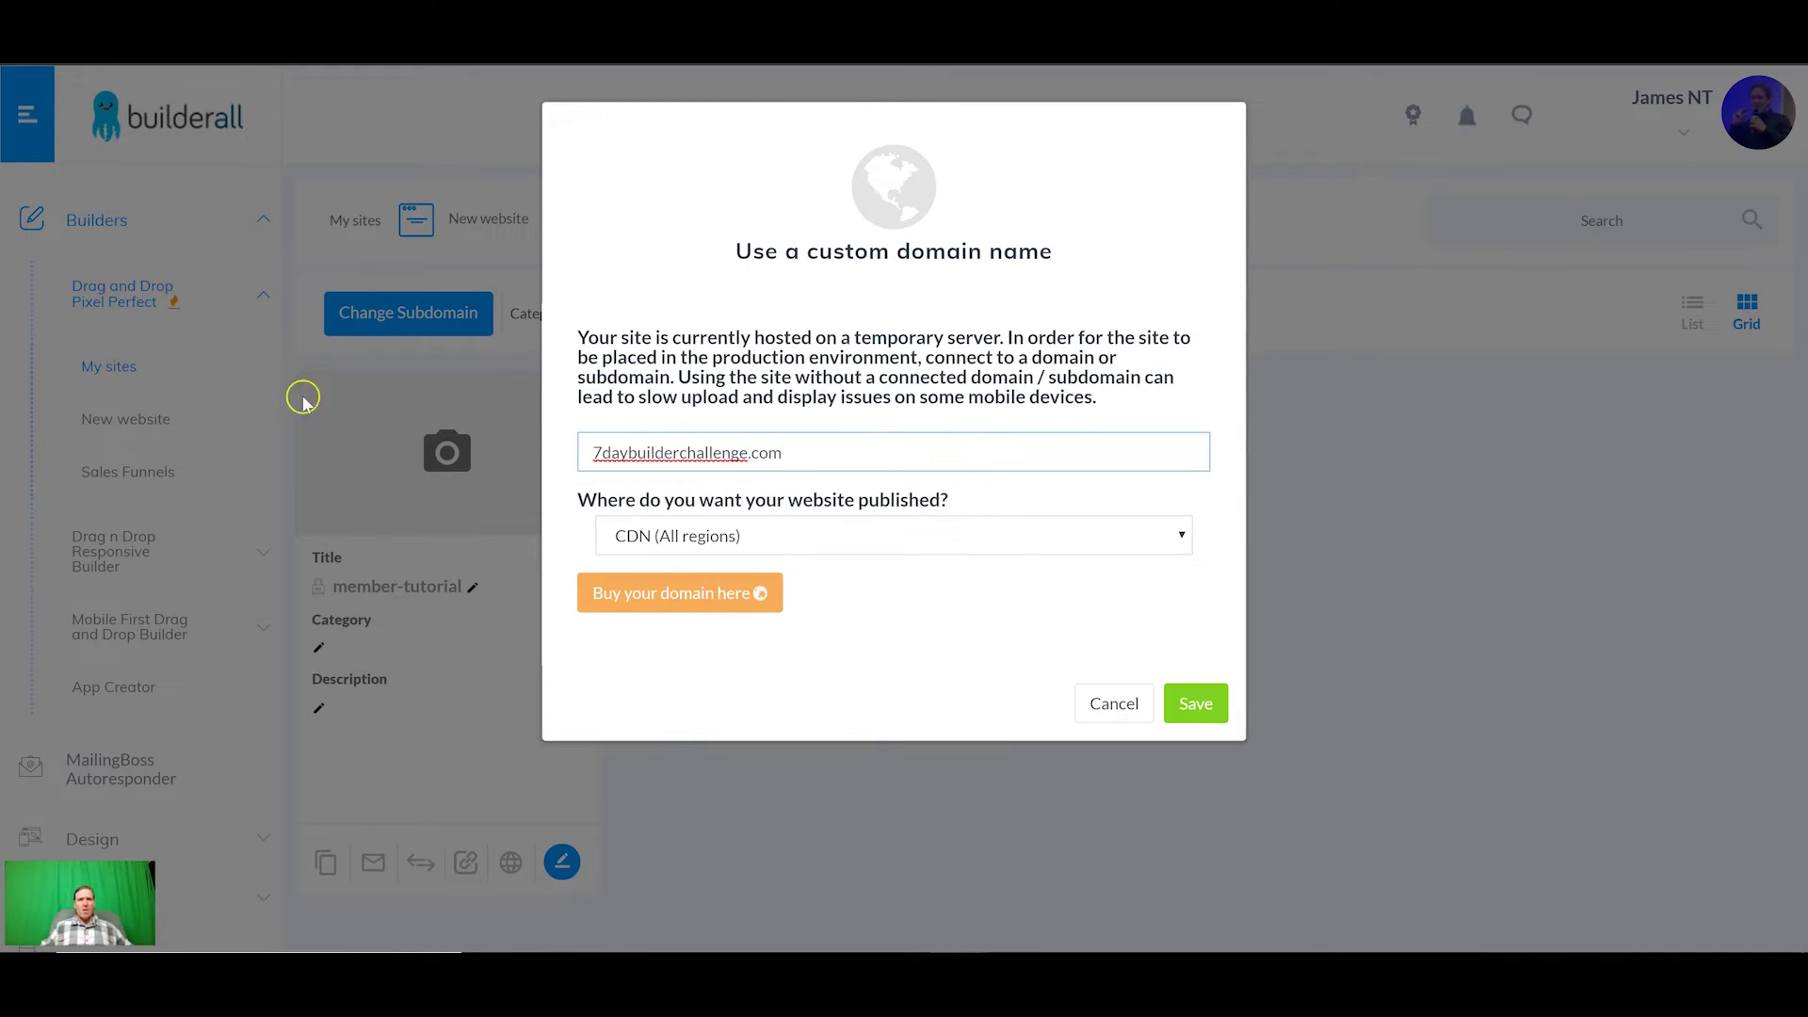
pyautogui.click(920, 563)
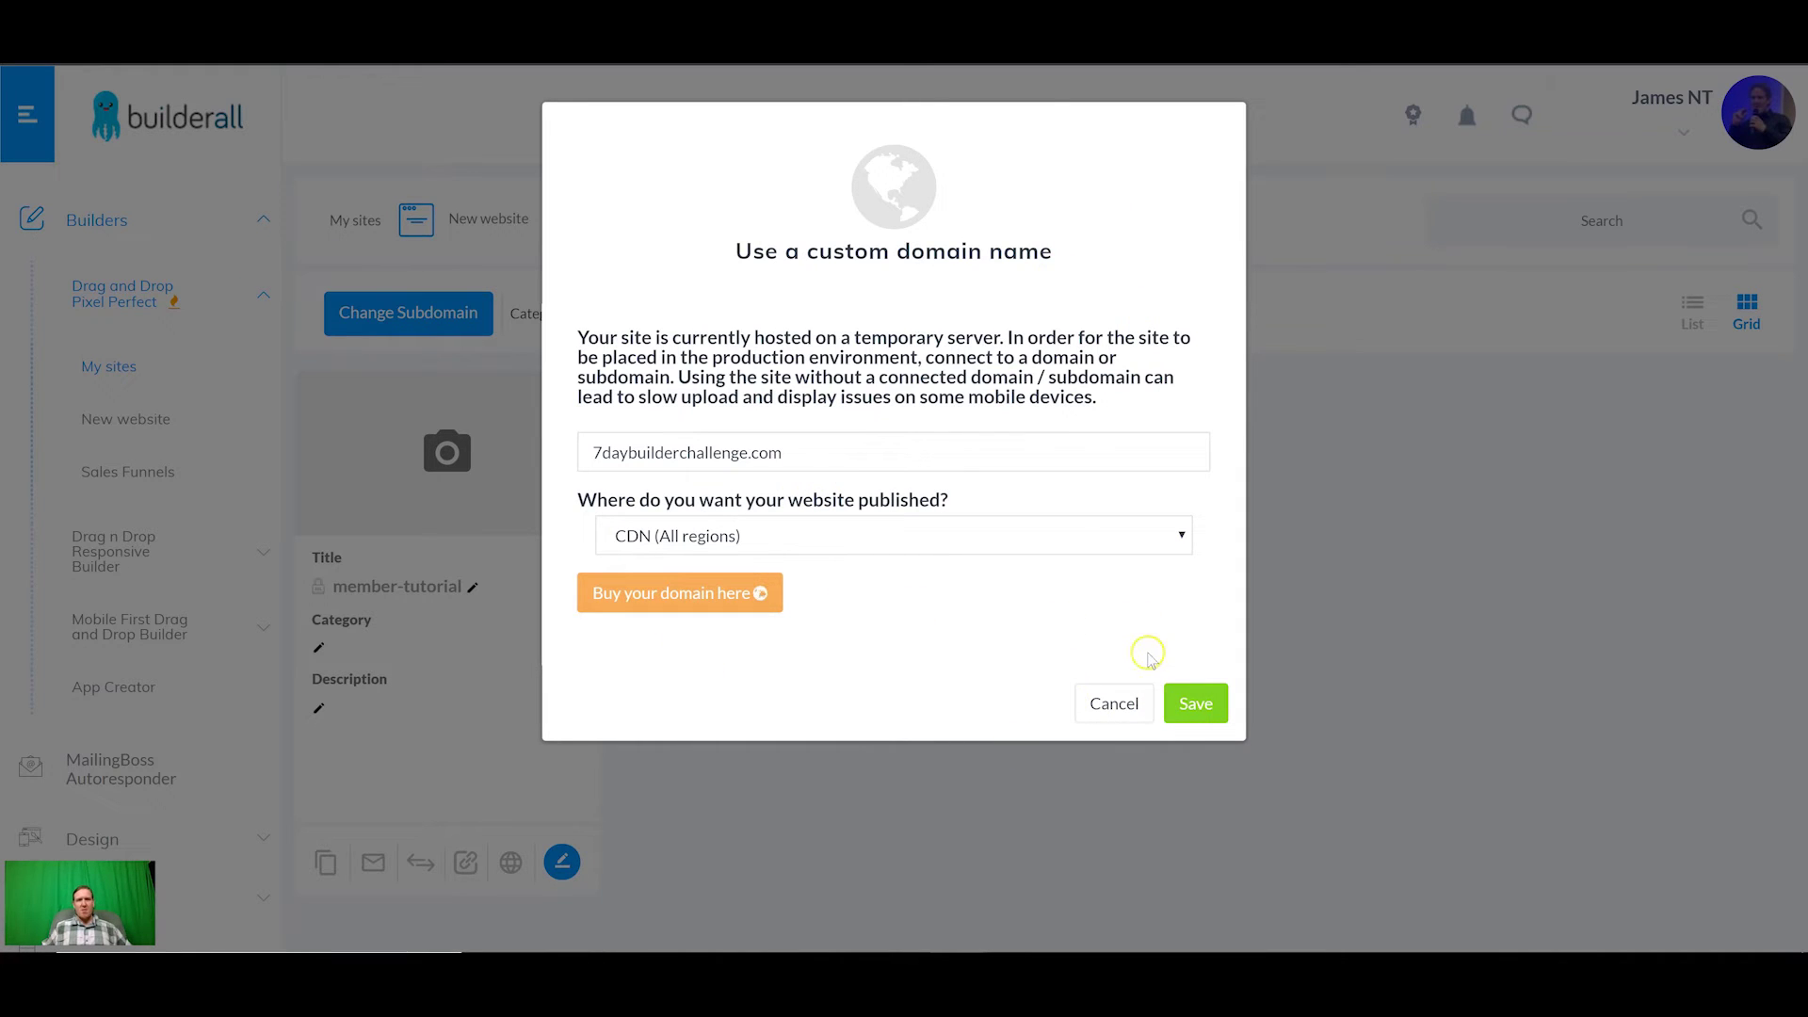
pyautogui.click(1196, 704)
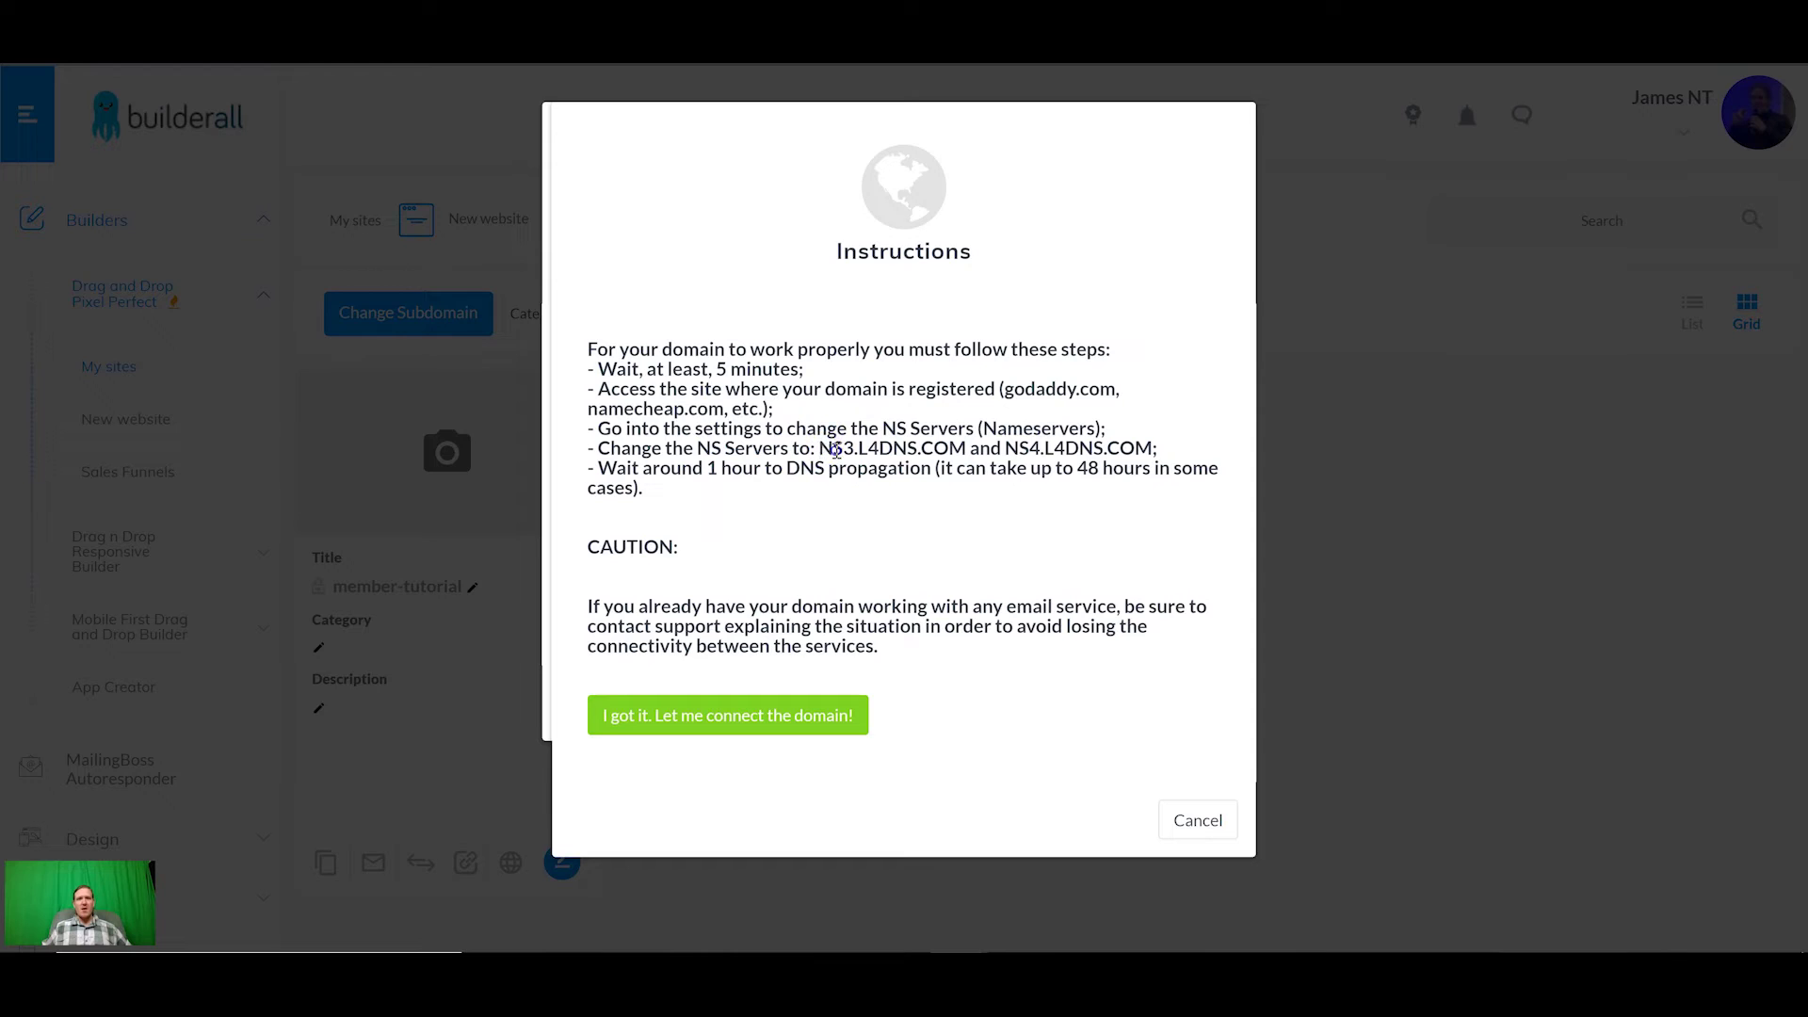
# Step: Copy the nameserver NS3.L4DNS.COM from Builderall's domain instructions
pyautogui.moveTo(819, 449); pyautogui.dragTo(947, 447)
pyautogui.rightClick(950, 452)
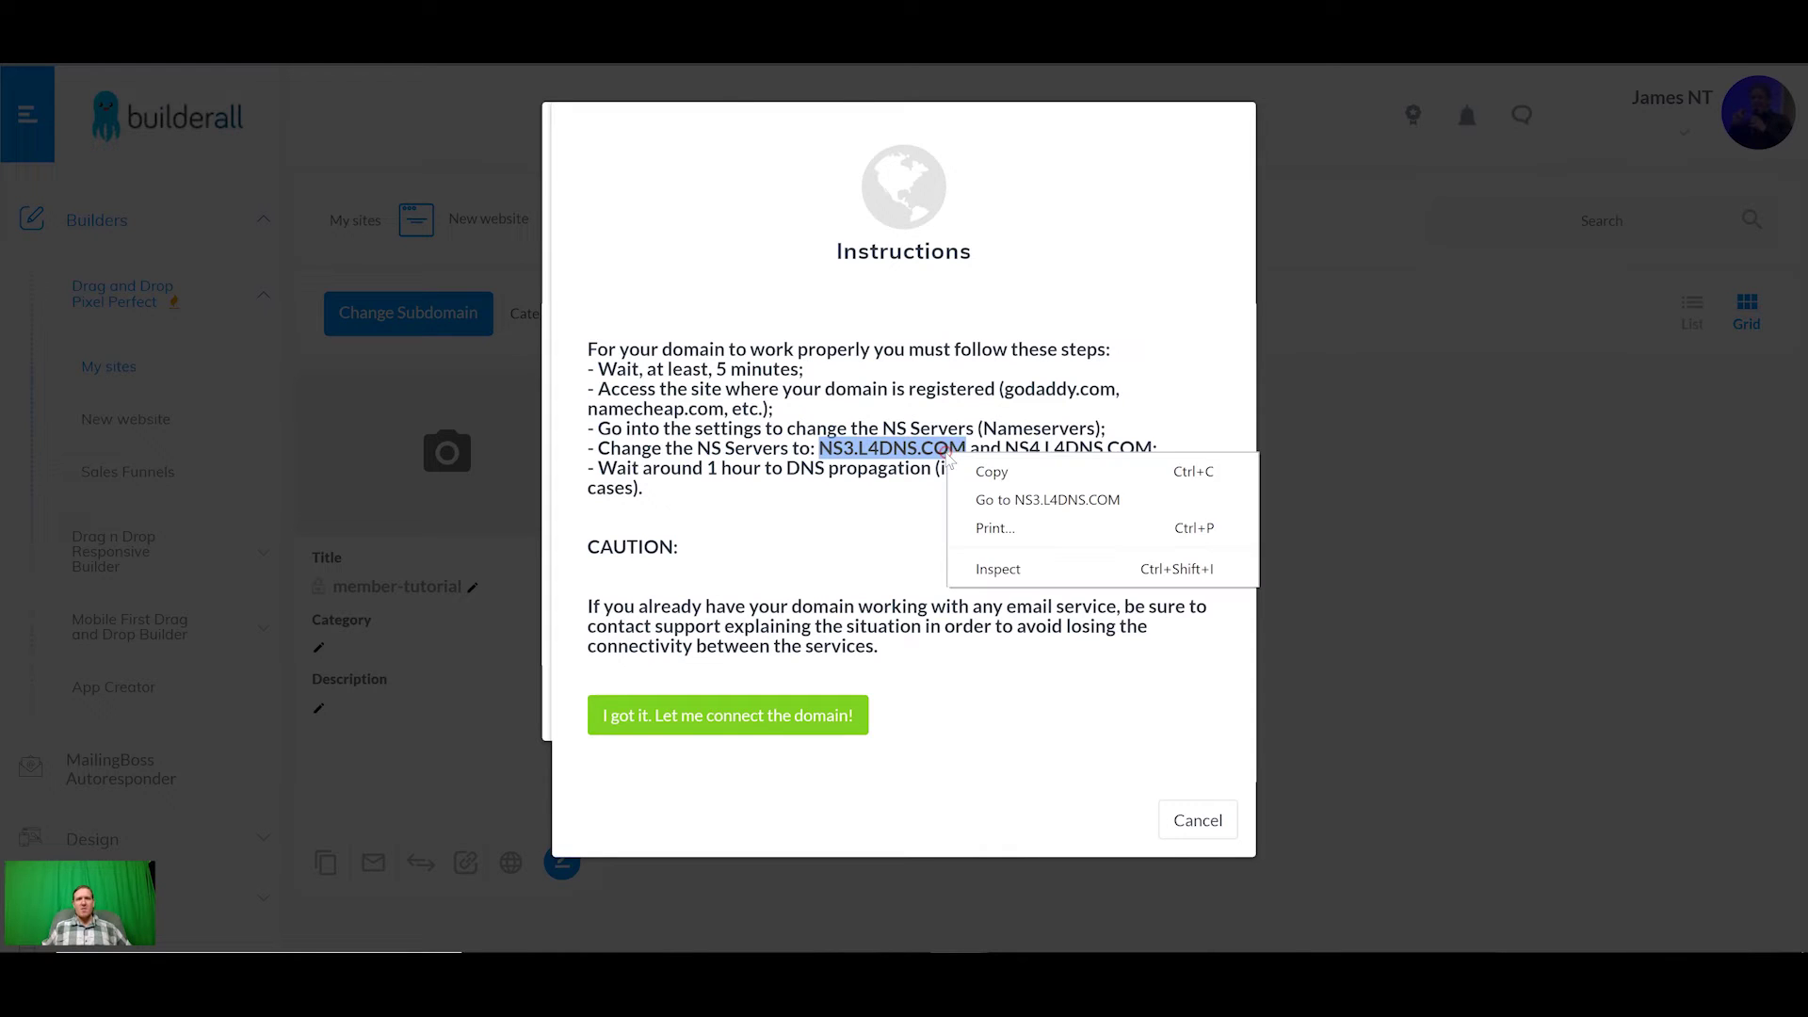
pyautogui.click(970, 463)
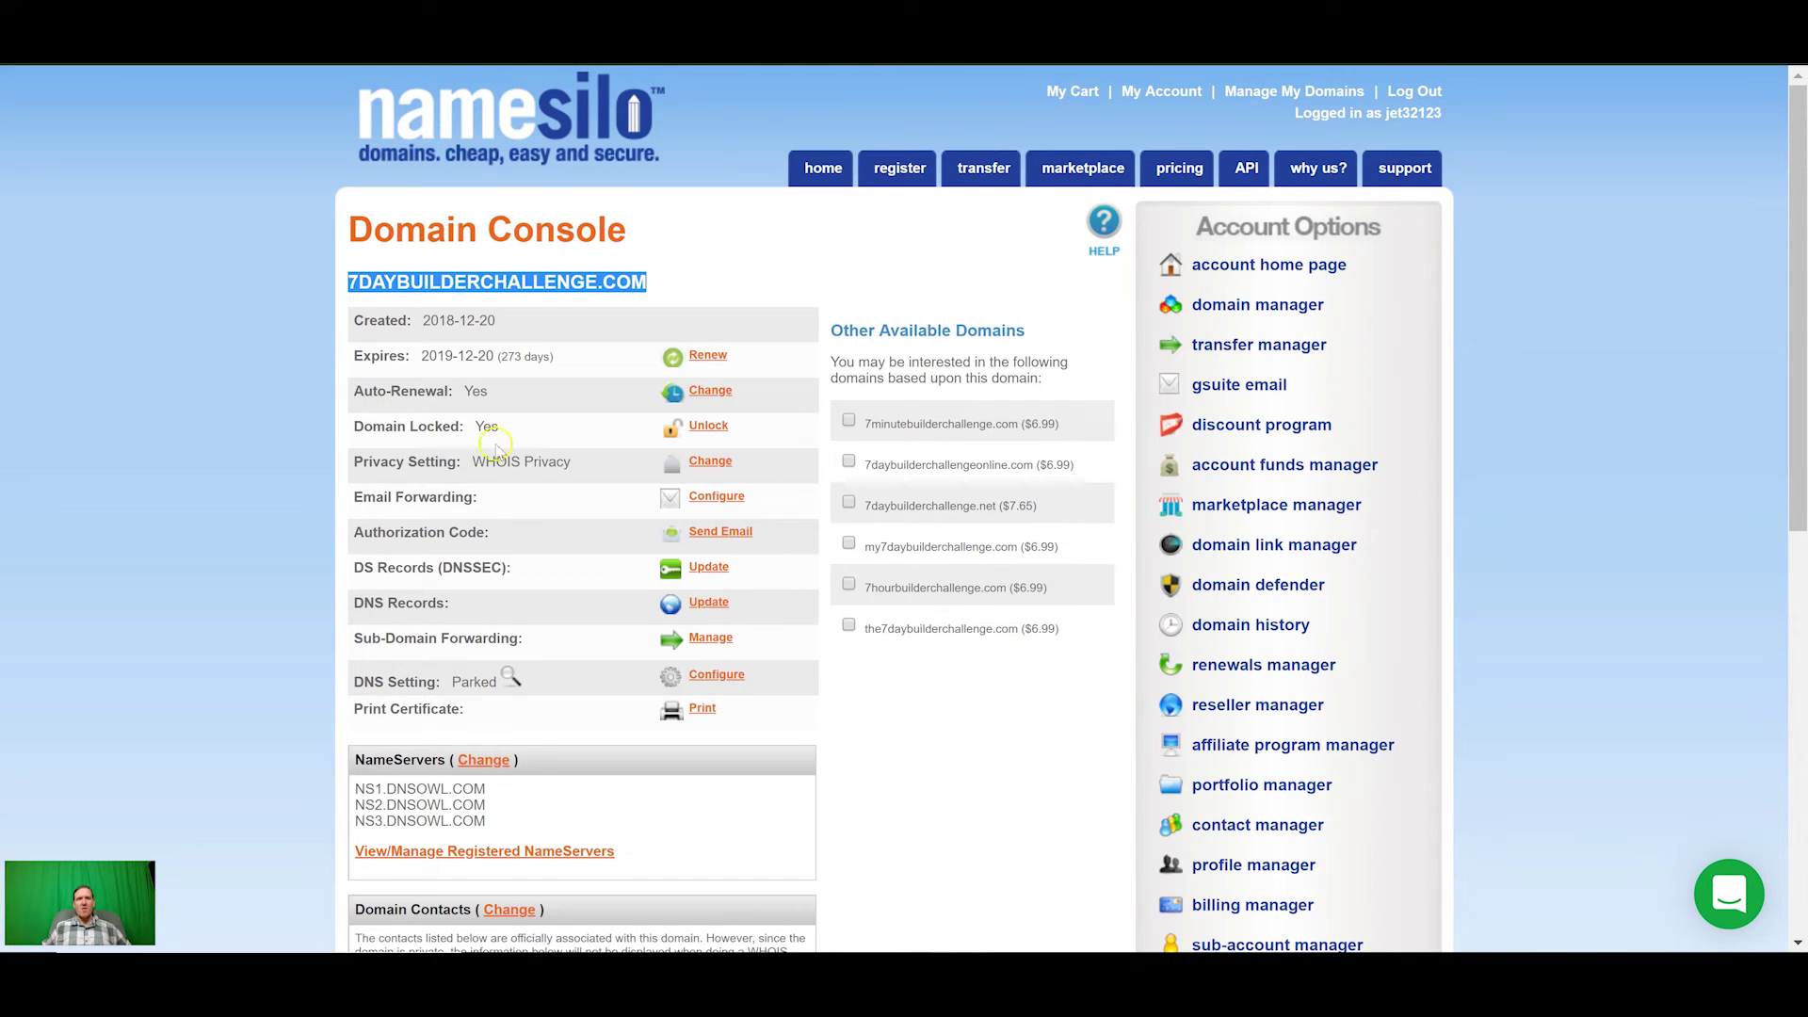
# Step: In NameSilo's nameserver form, clear the extra entries and set NameServer 1 to NS3.L4DNS.COM
pyautogui.click(489, 760)
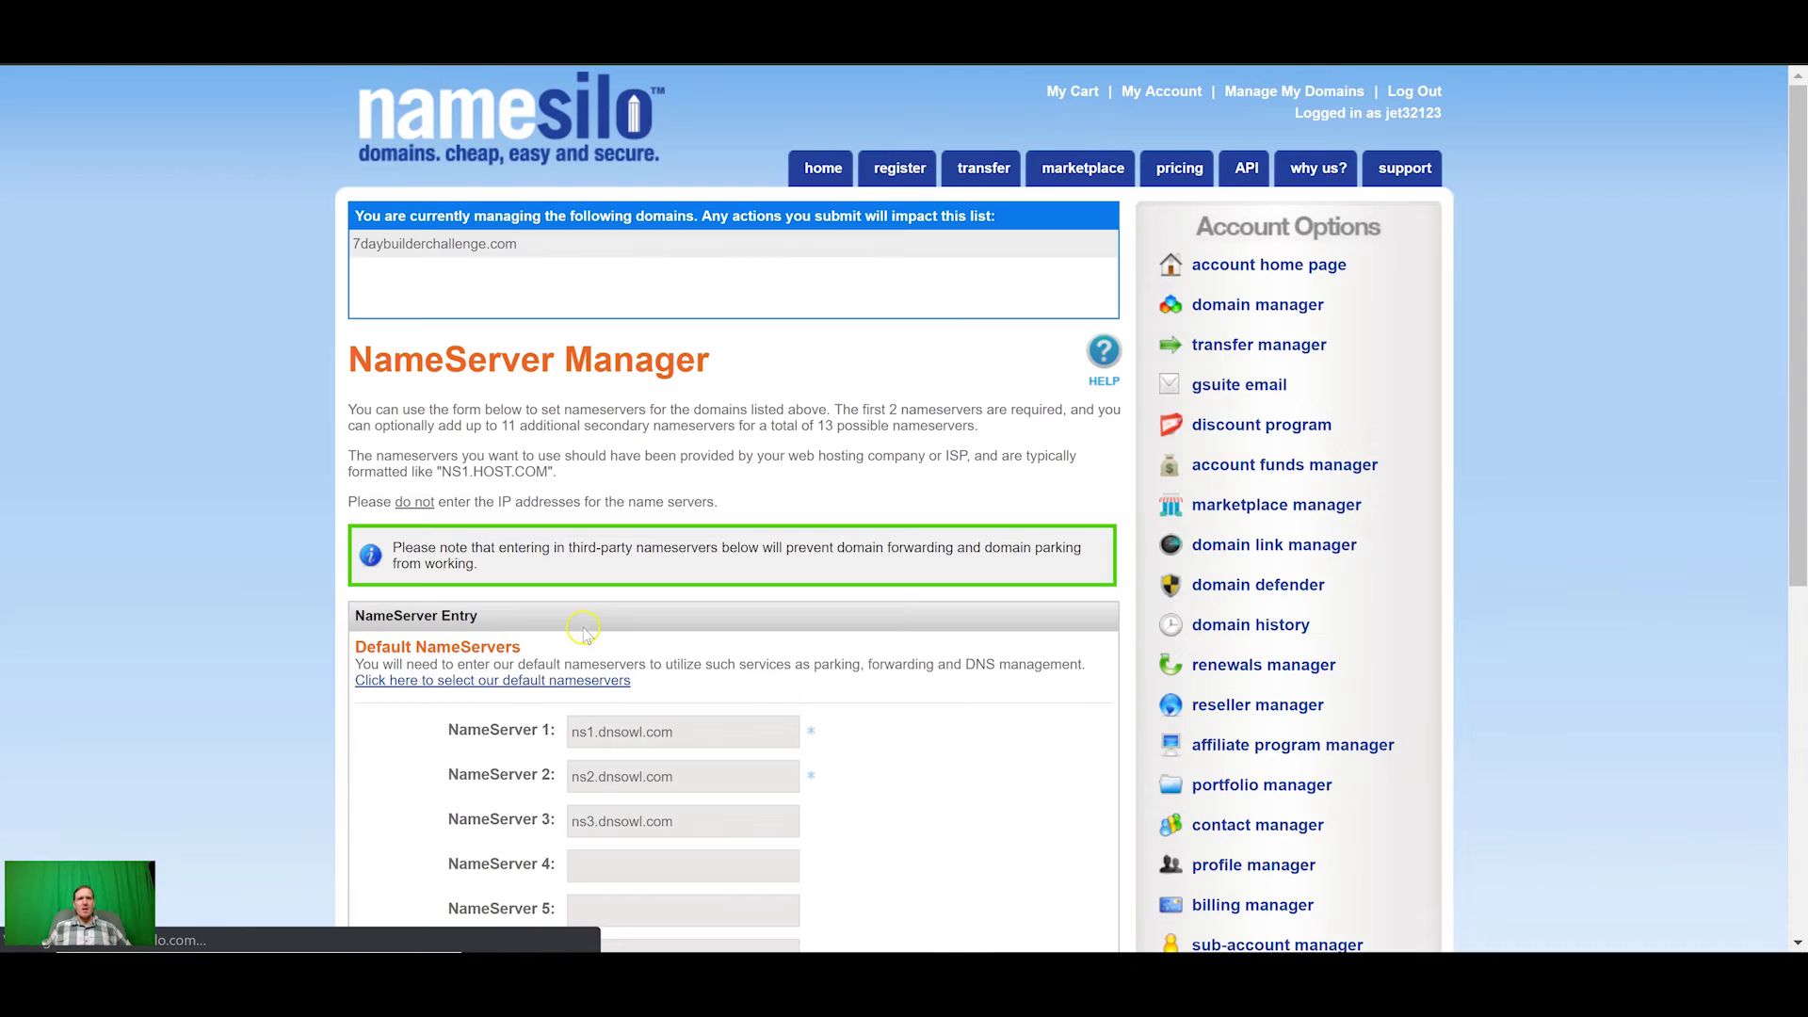
pyautogui.scroll(-4, 683, 408)
pyautogui.moveTo(739, 435); pyautogui.dragTo(447, 438)
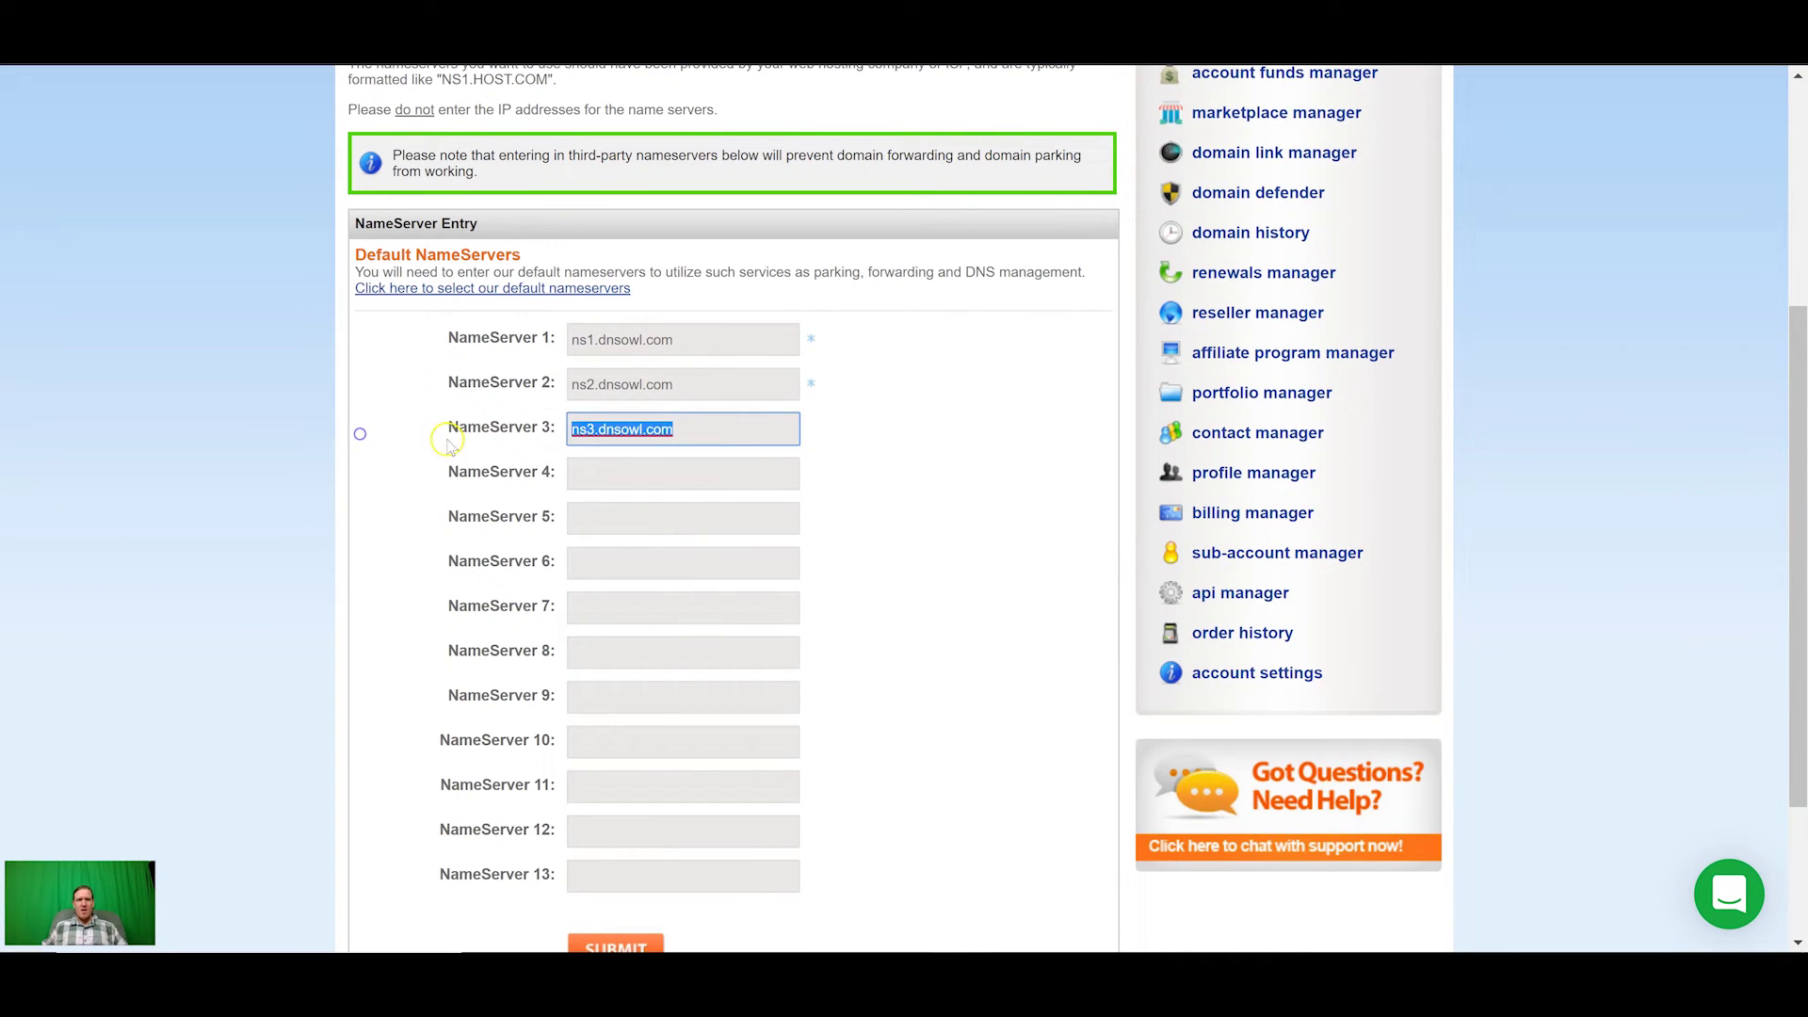
pyautogui.press('BackSpace')
pyautogui.moveTo(578, 375); pyautogui.dragTo(513, 329)
pyautogui.press('BackSpace')
pyautogui.click(684, 341)
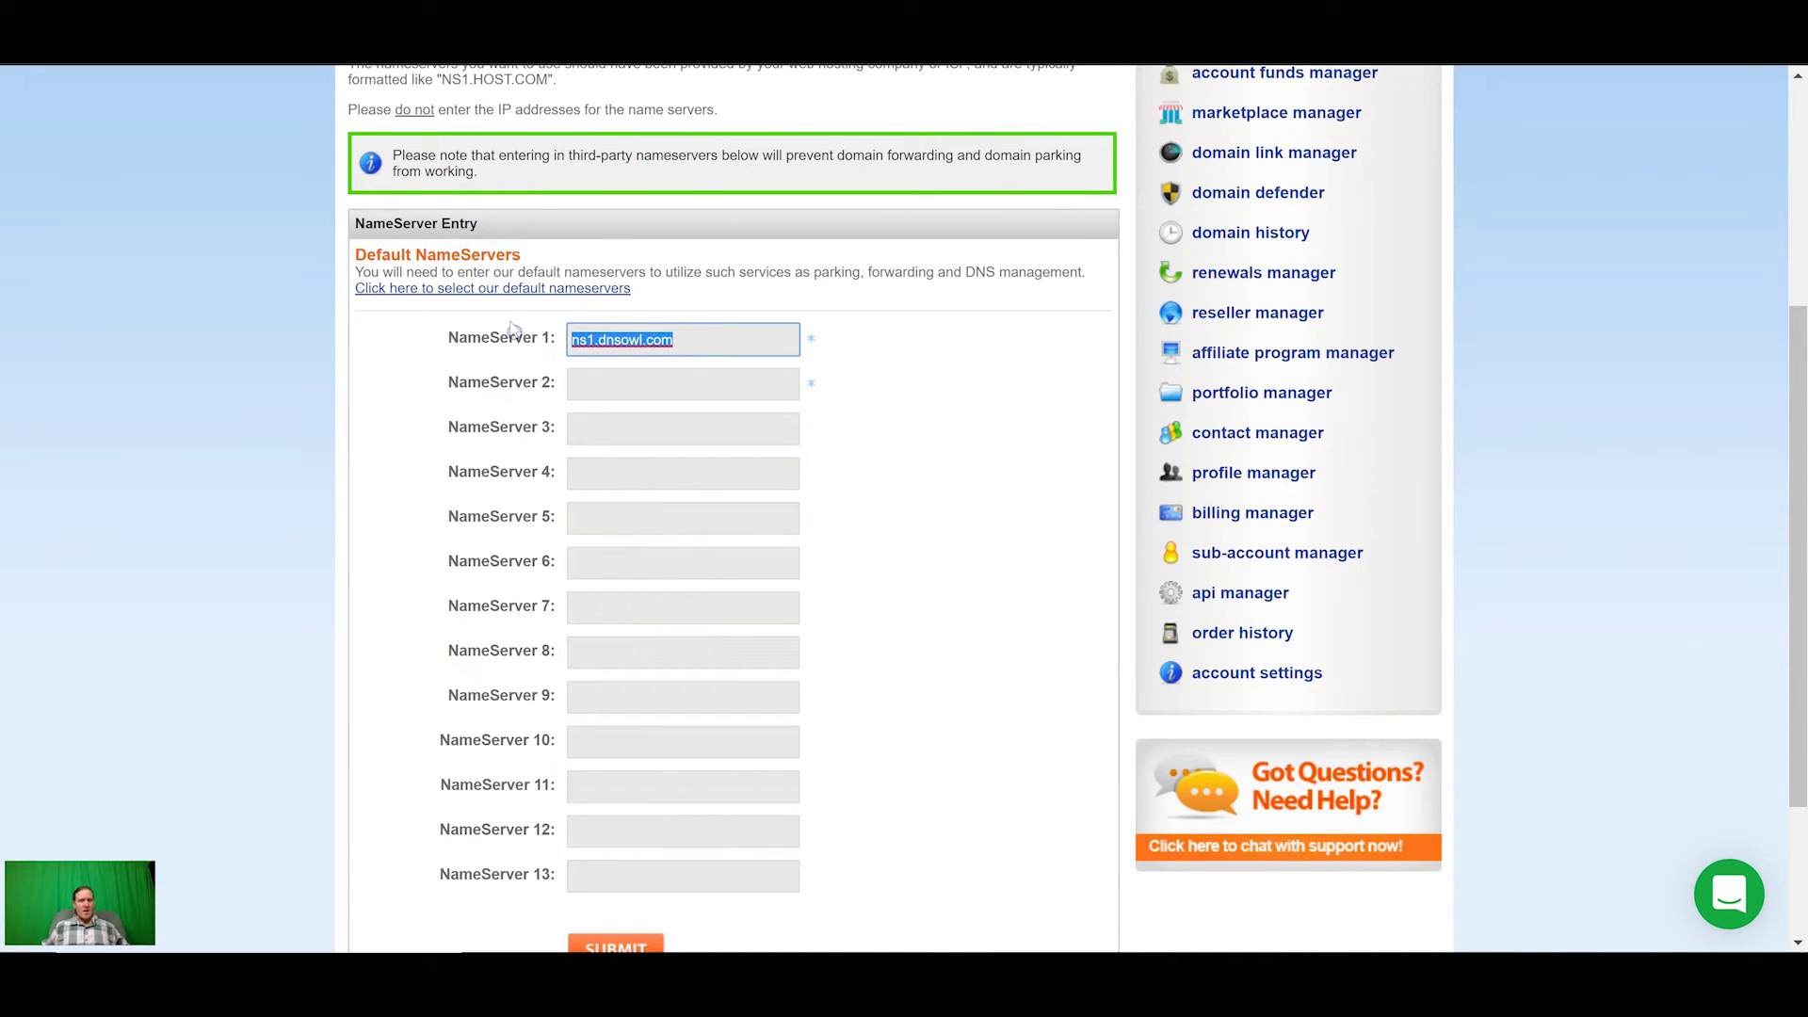
pyautogui.hotkey('ctrl', 'v')
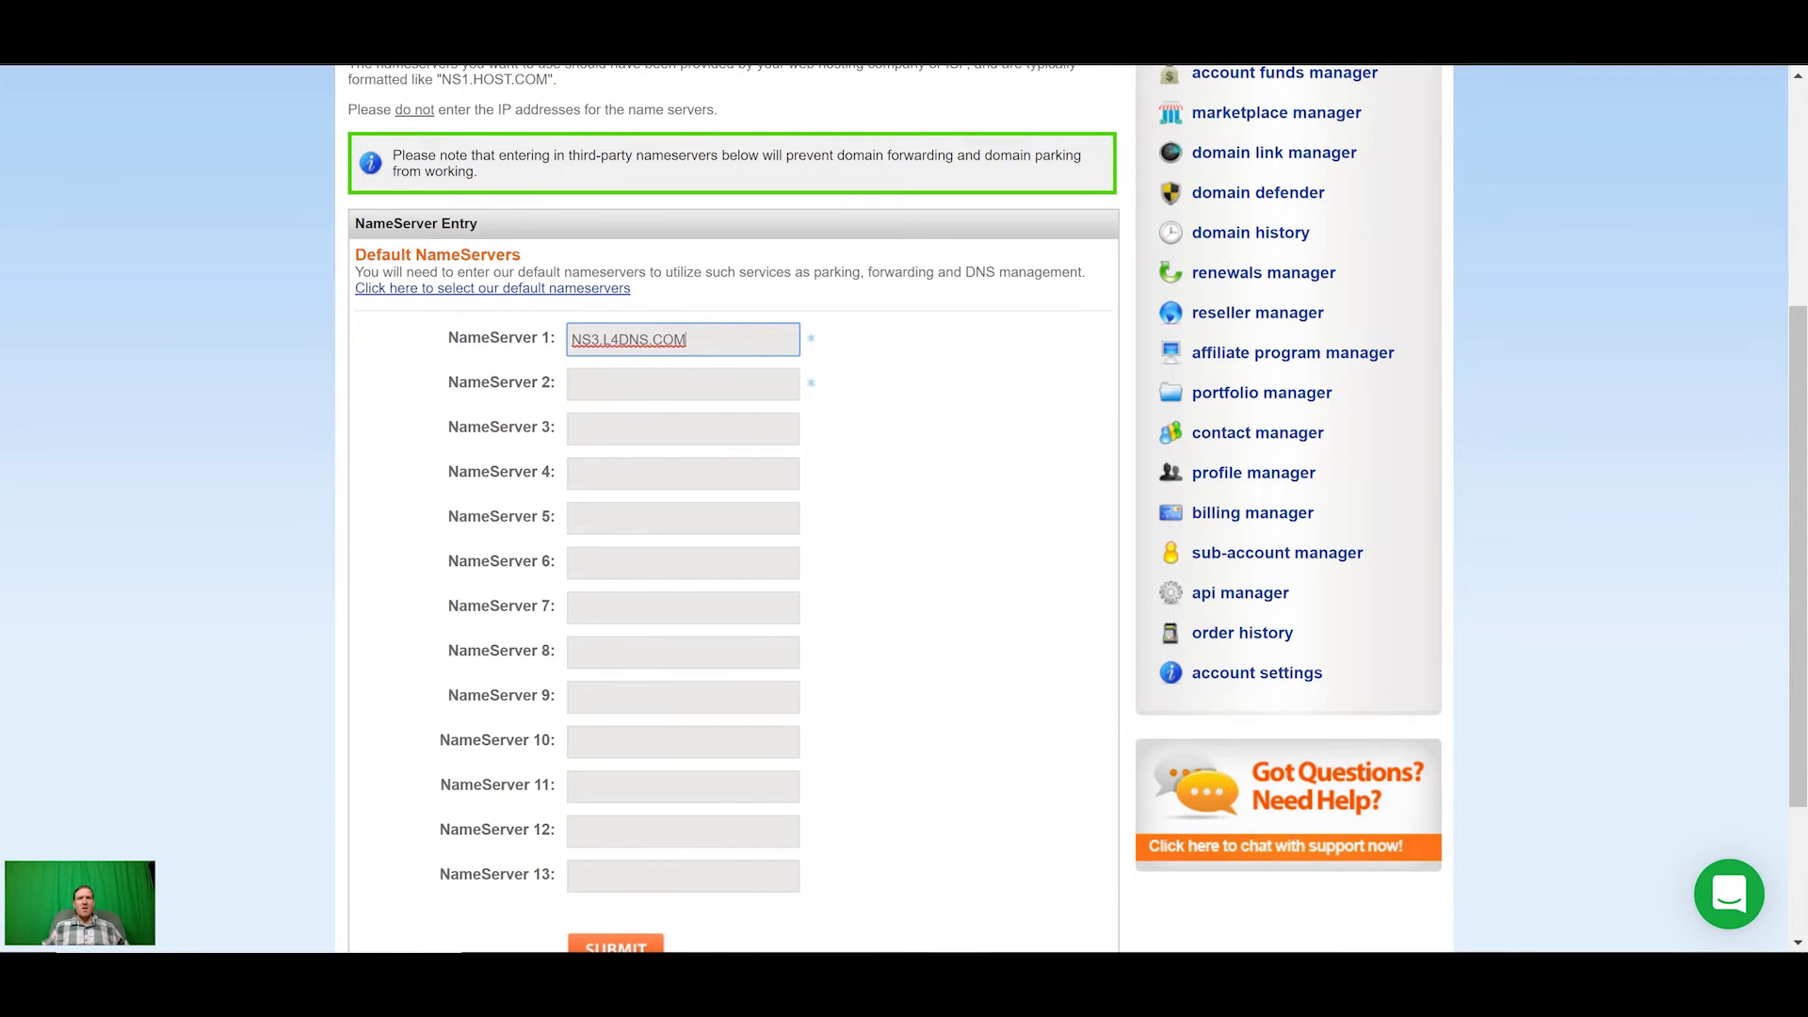
# Step: Copy NS4.L4DNS.COM from Builderall, enter it as NameServer 2, and submit the nameservers
pyautogui.hotkey('alt', 'Tab')
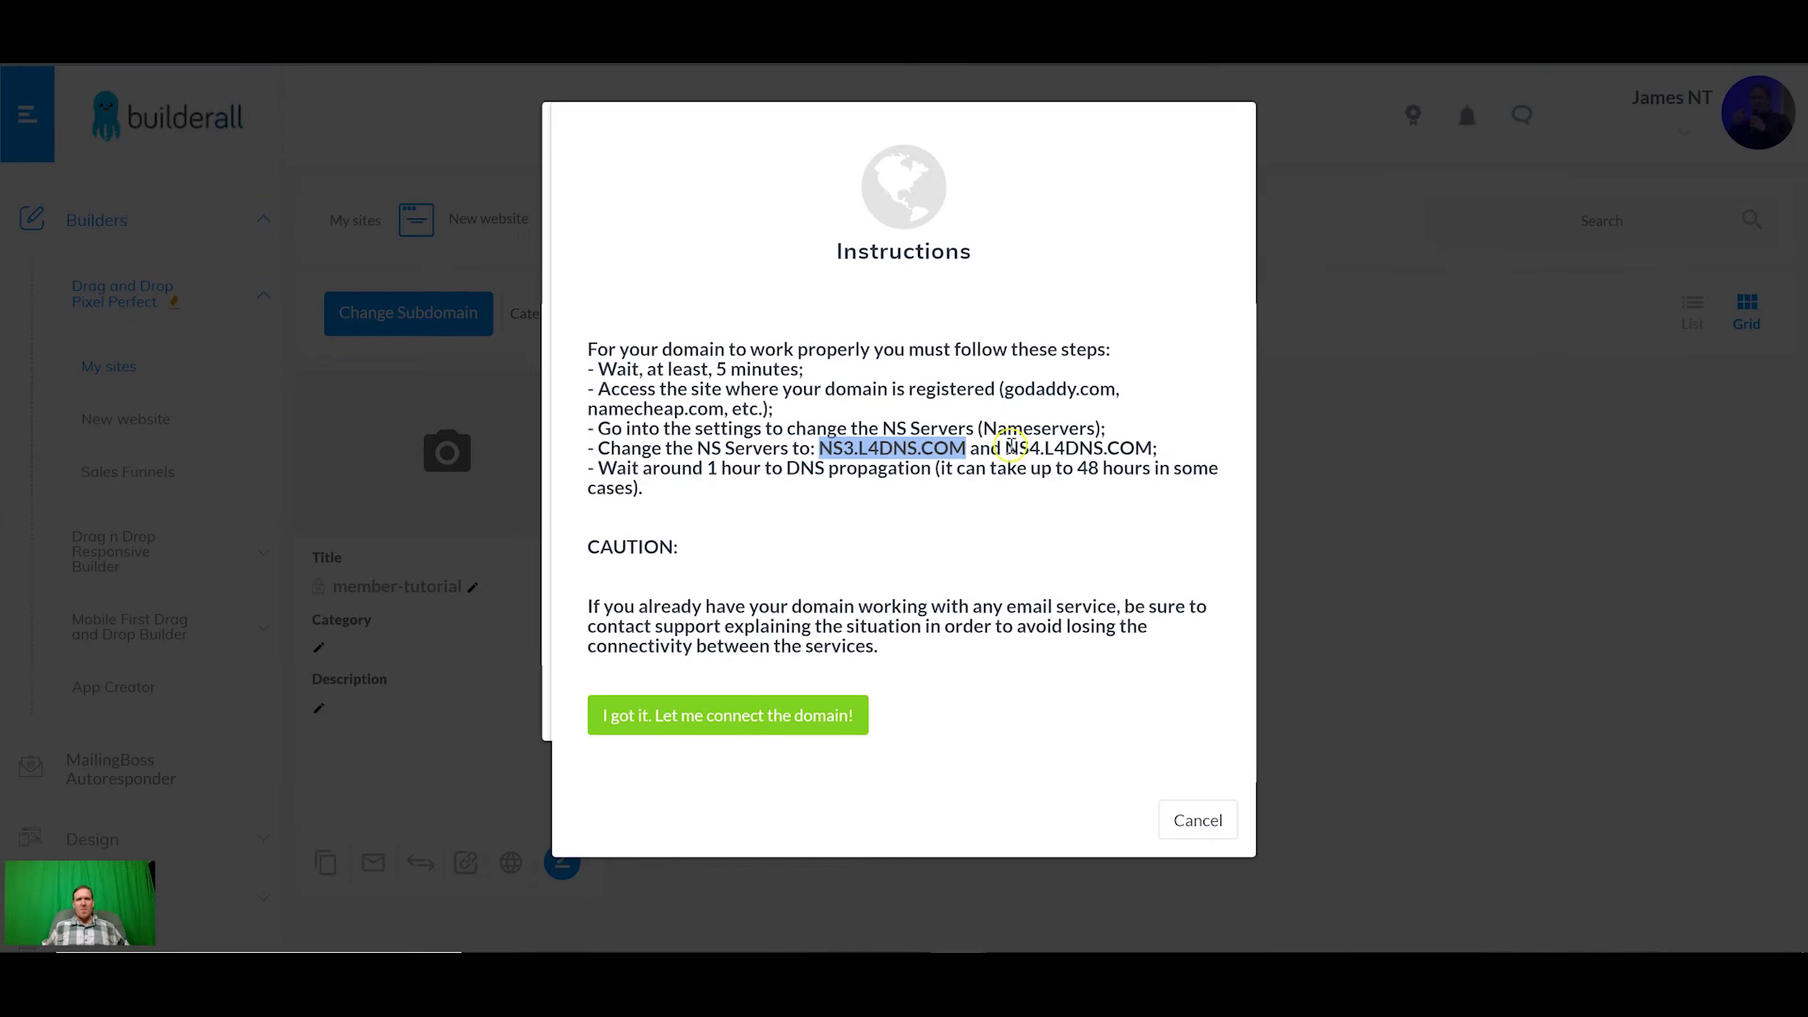
pyautogui.moveTo(1005, 448); pyautogui.dragTo(1151, 446)
pyautogui.hotkey('ctrl', 'c')
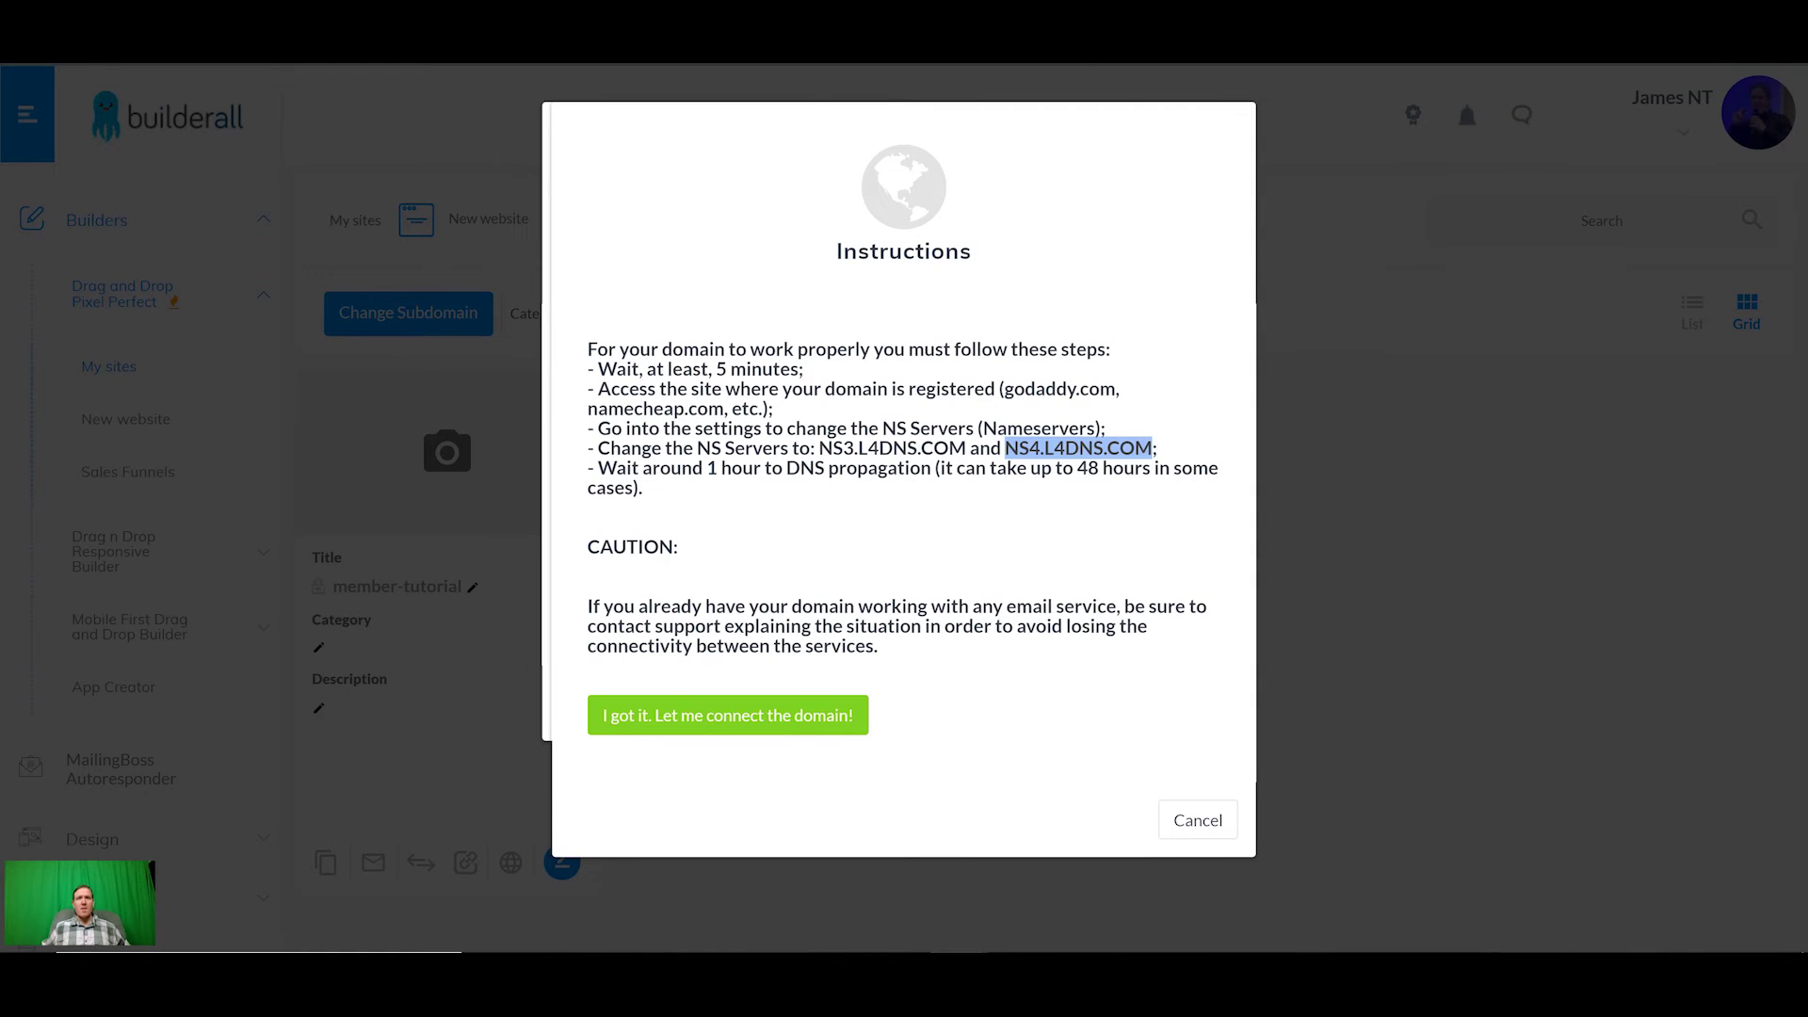
pyautogui.hotkey('alt', 'Tab')
pyautogui.click(660, 374)
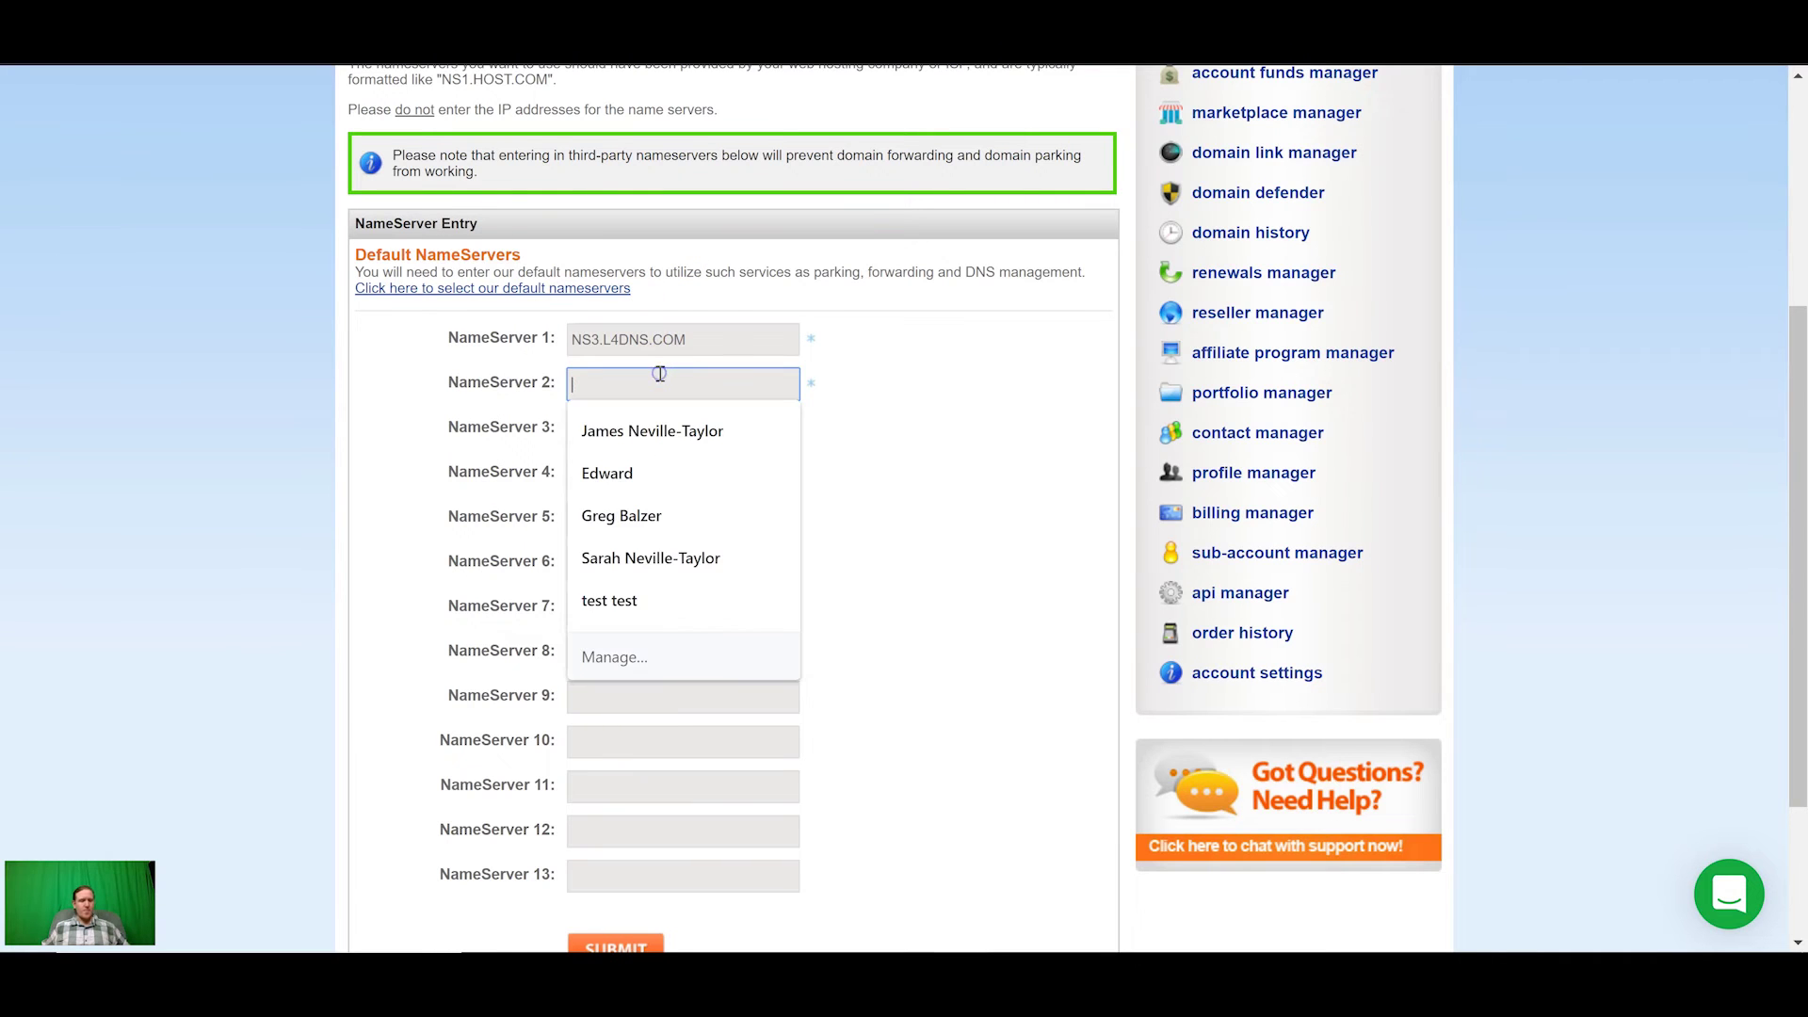
pyautogui.hotkey('ctrl', 'v')
pyautogui.scroll(-3, 681, 459)
pyautogui.click(610, 752)
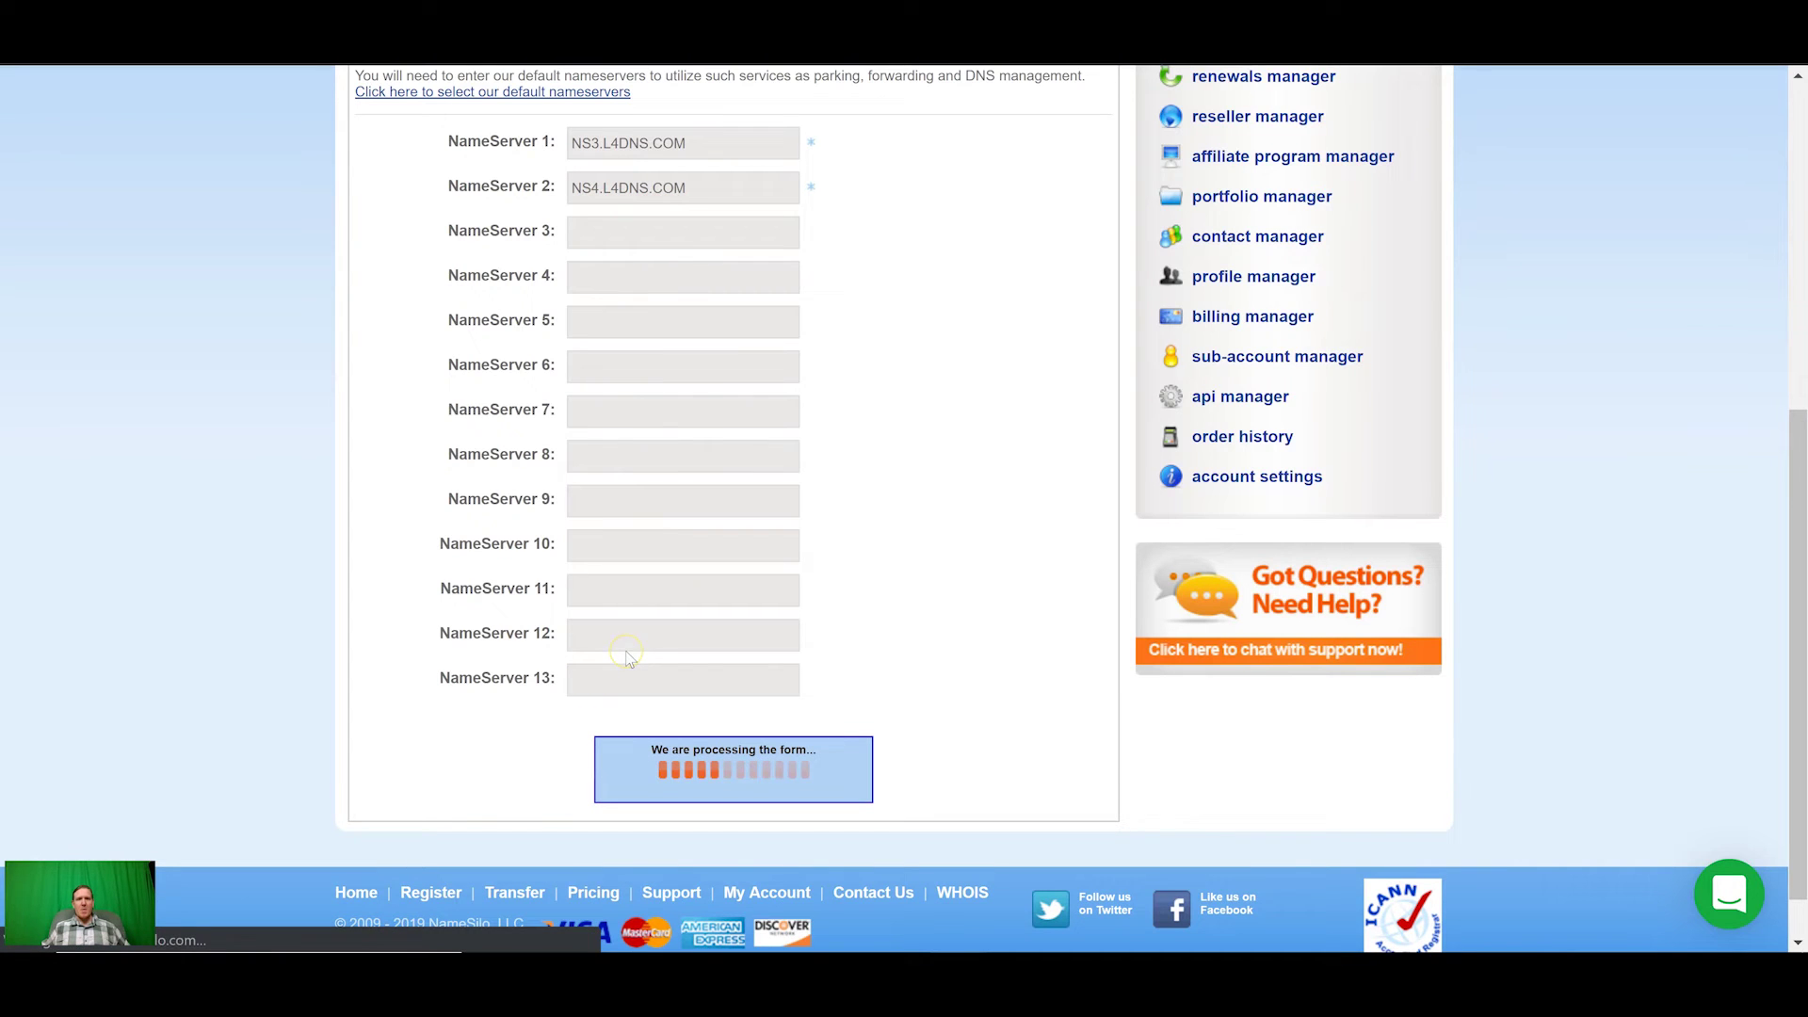
pyautogui.hotkey('alt', 'Tab')
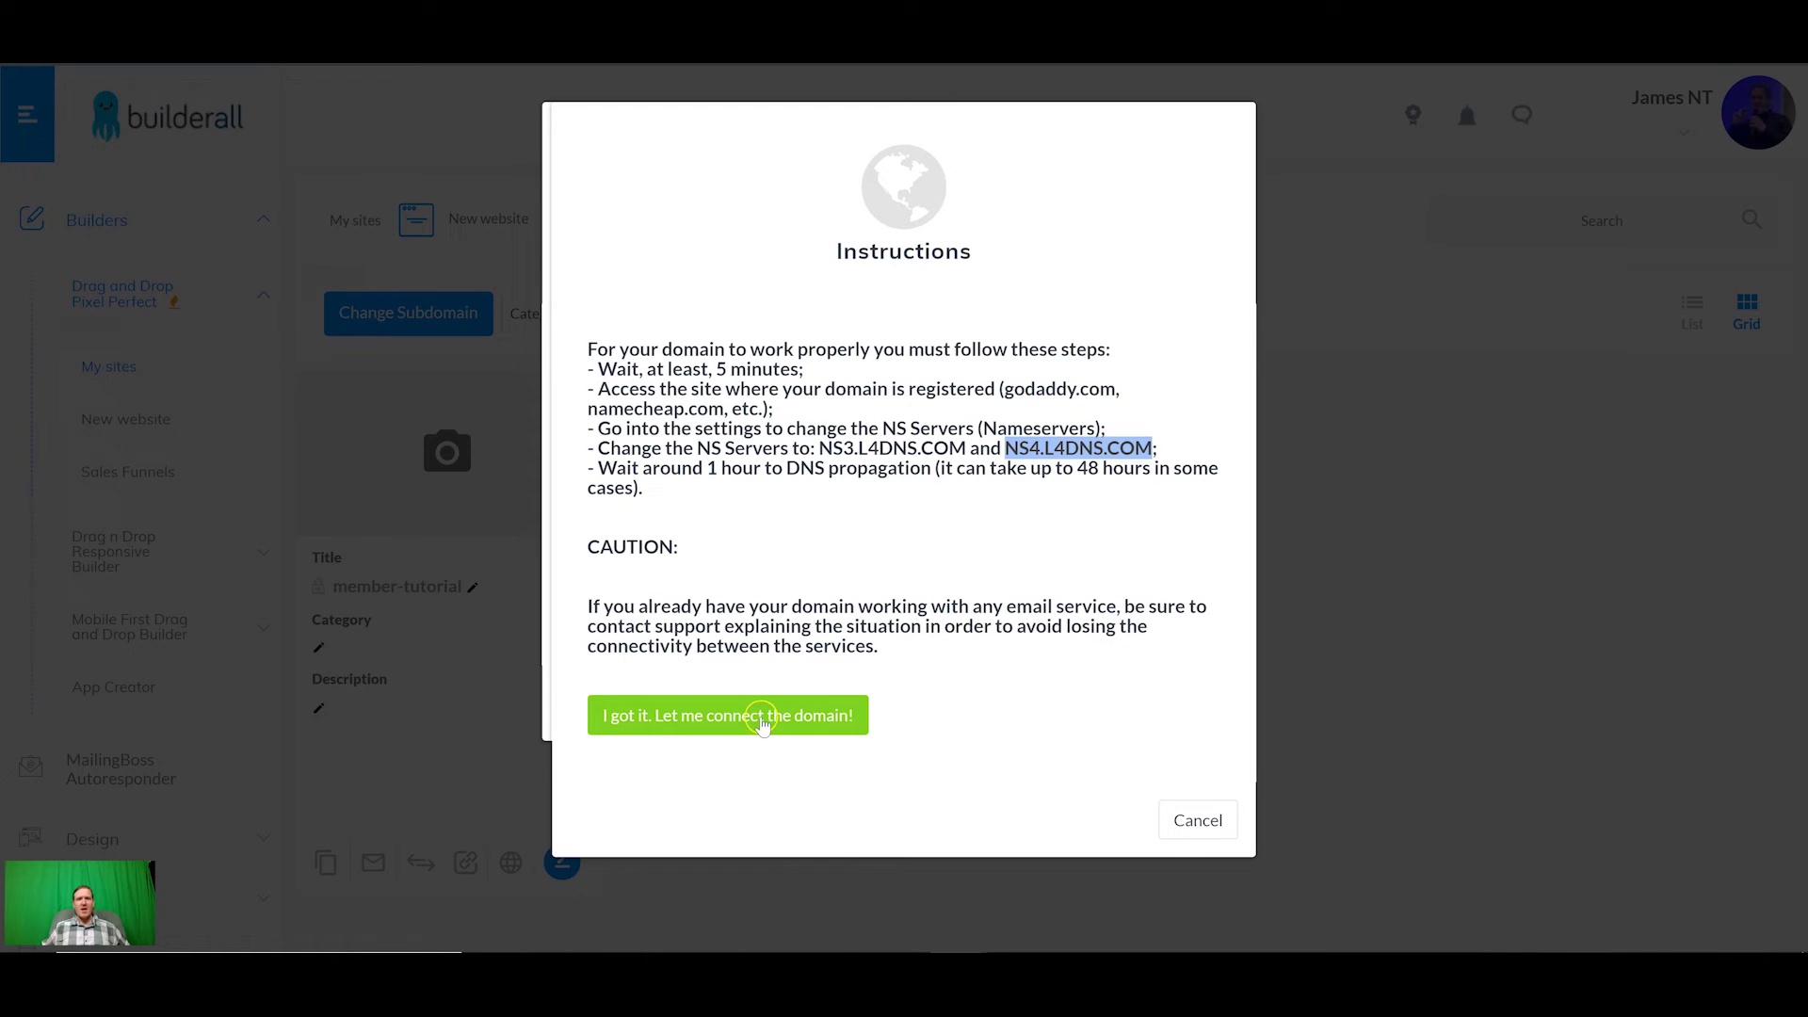
# Step: Confirm connecting 7daybuilderchallenge.com to the site and publish the change
pyautogui.click(693, 723)
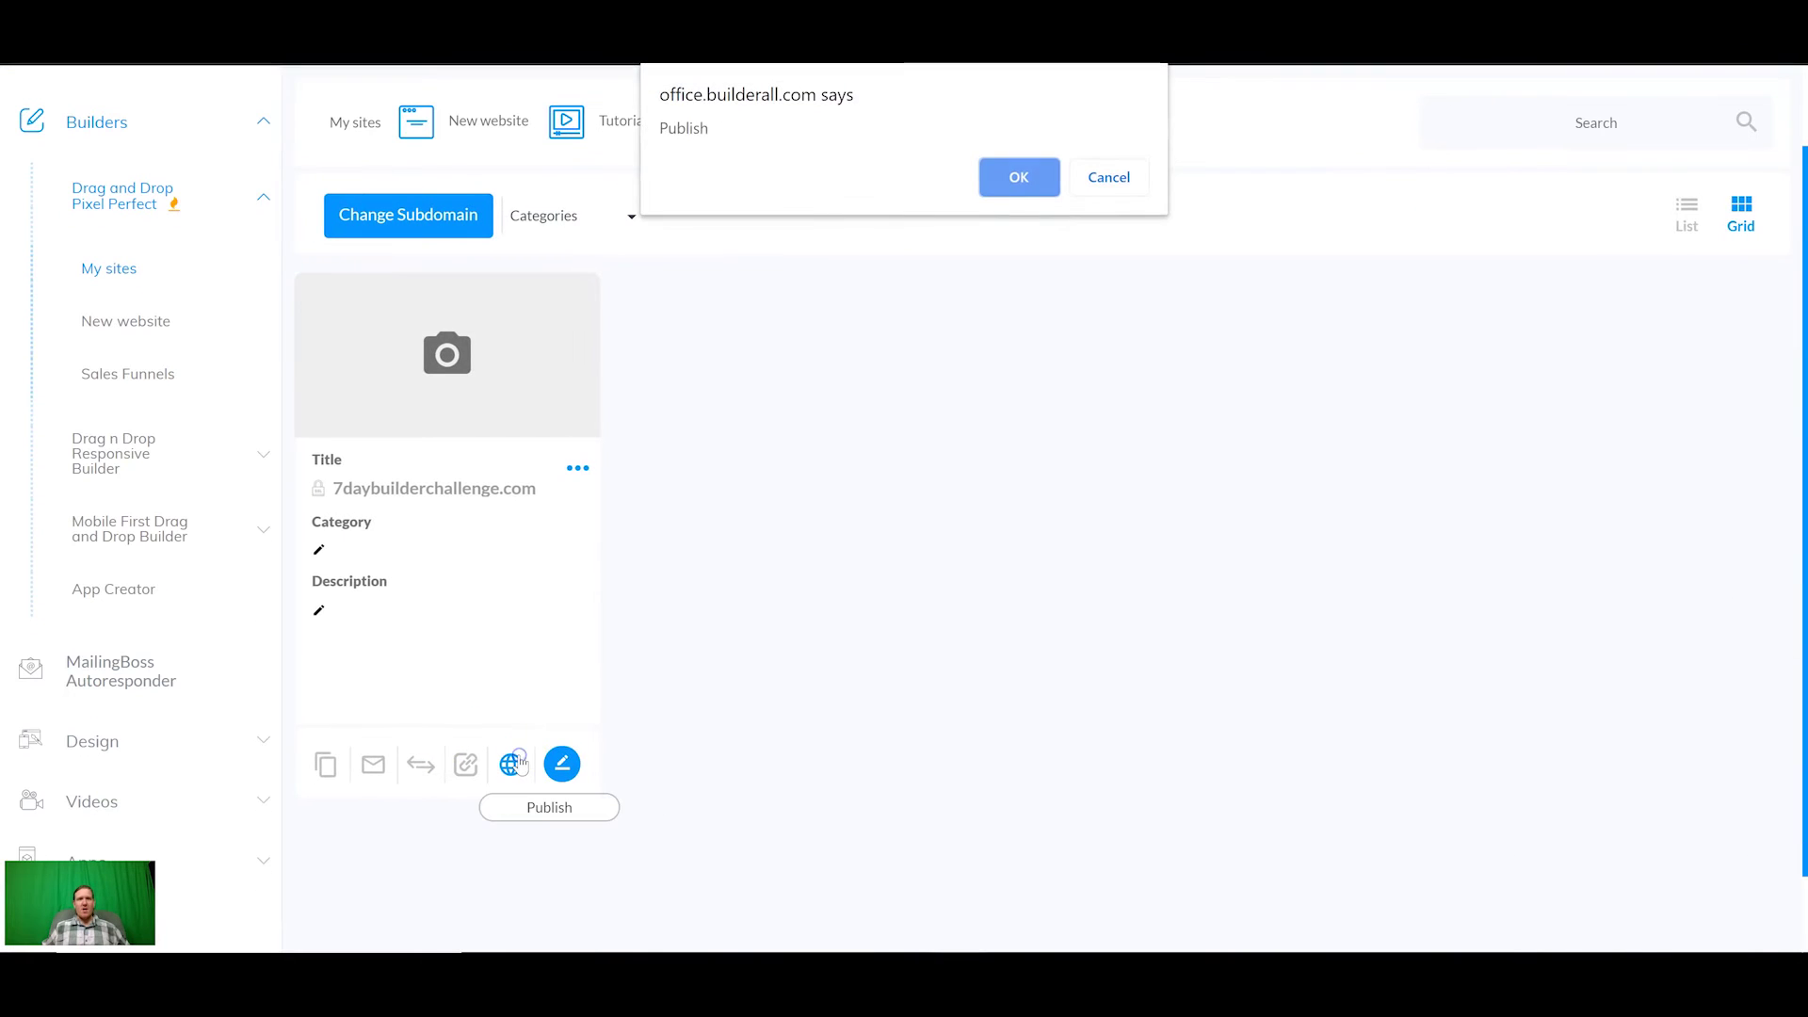
pyautogui.click(1015, 172)
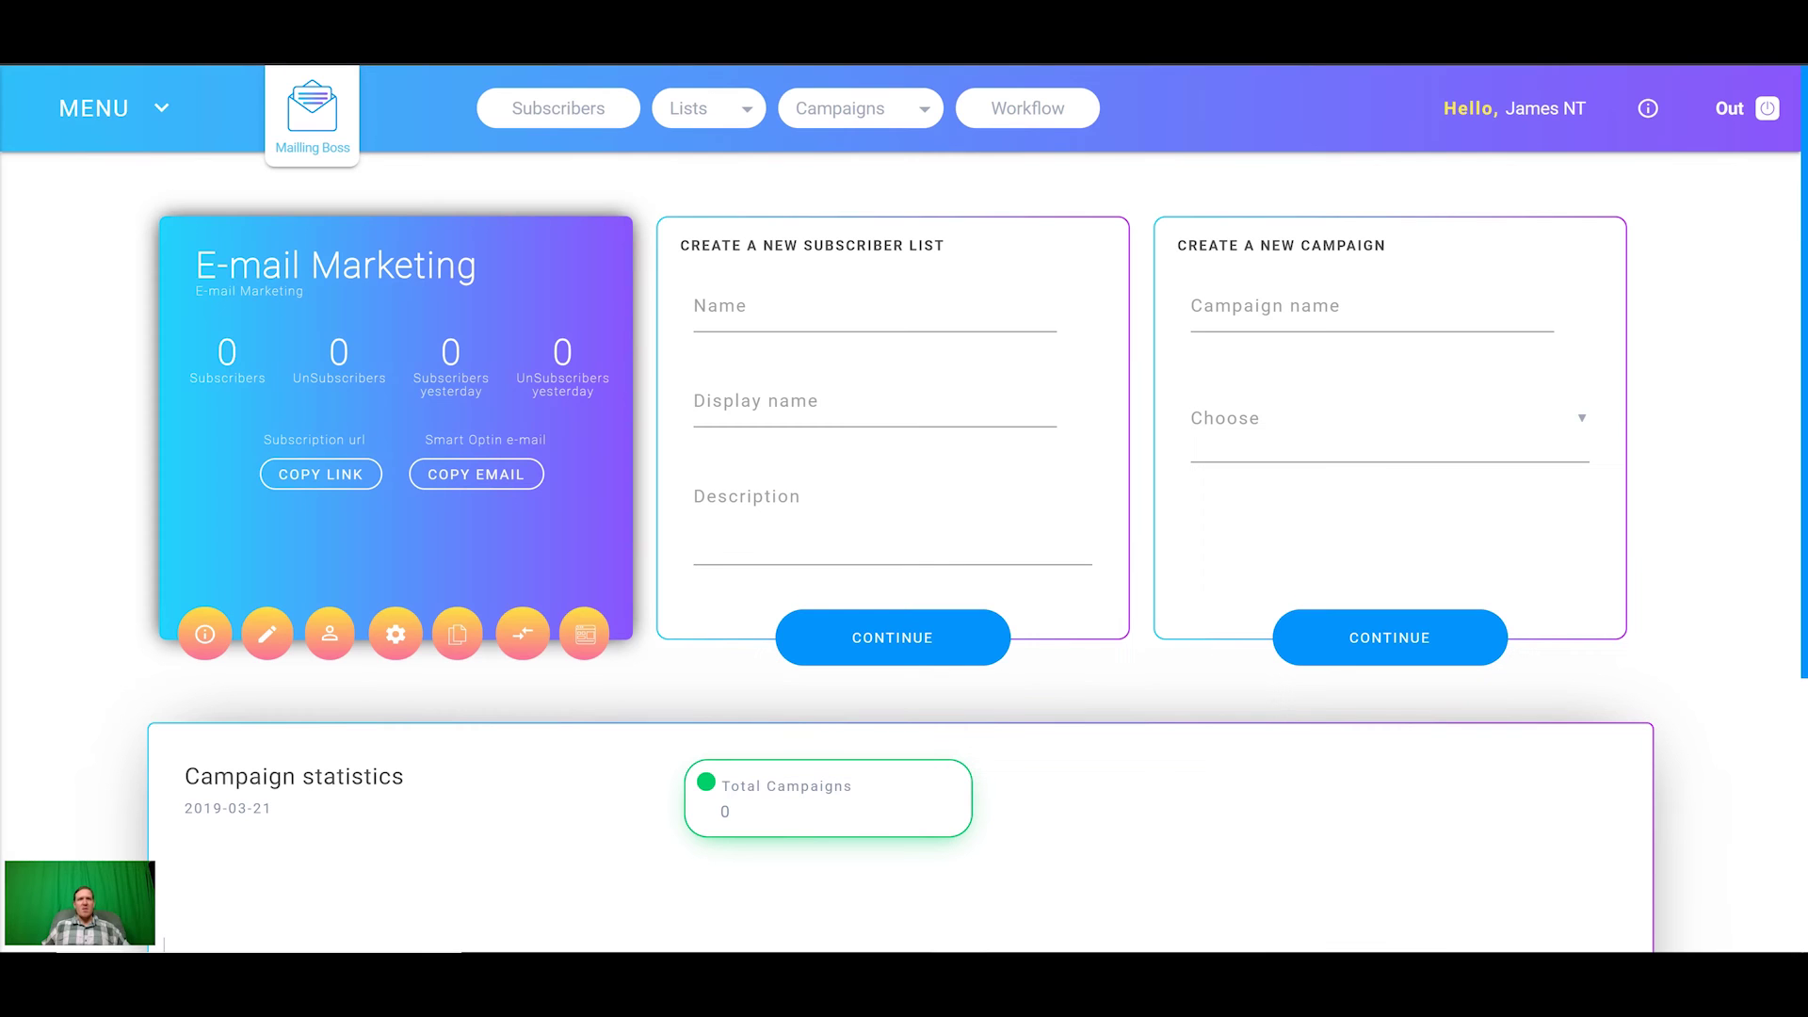
# Step: Add 7daybuilderchallenge.com as a new MailingBoss sending domain, replacing the wrongly pasted text, and save
pyautogui.click(158, 109)
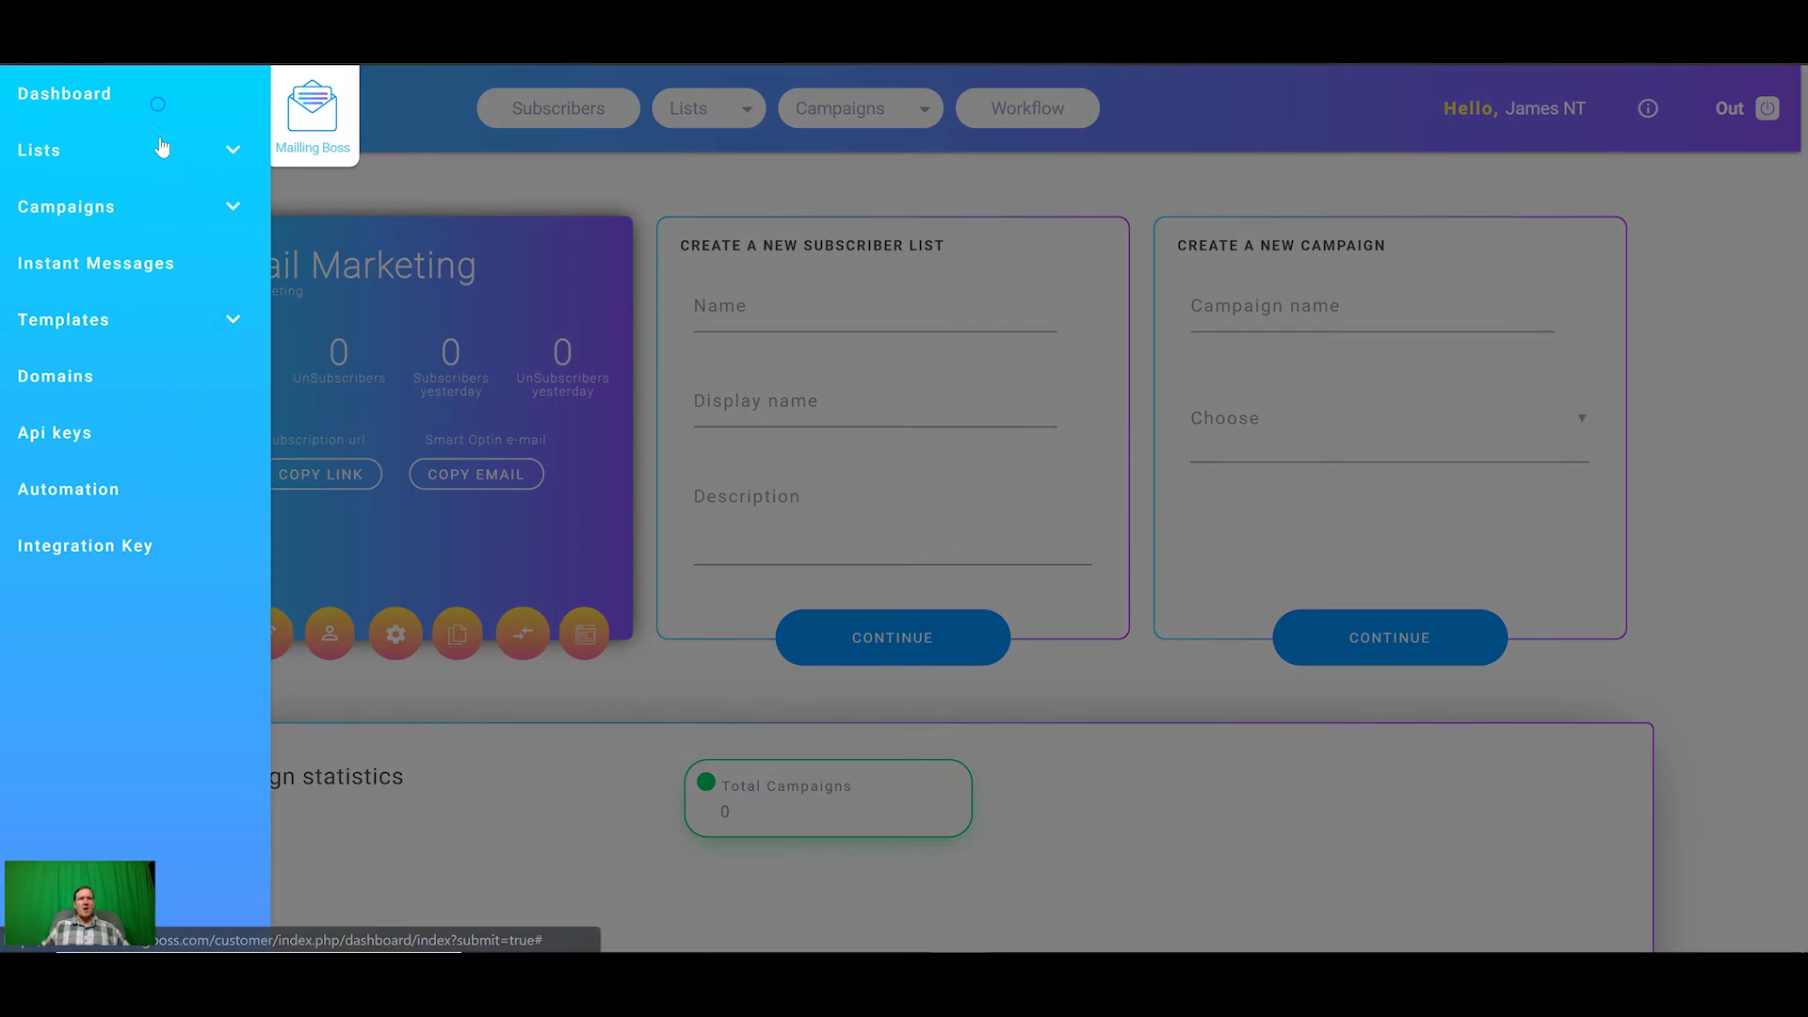
pyautogui.click(58, 373)
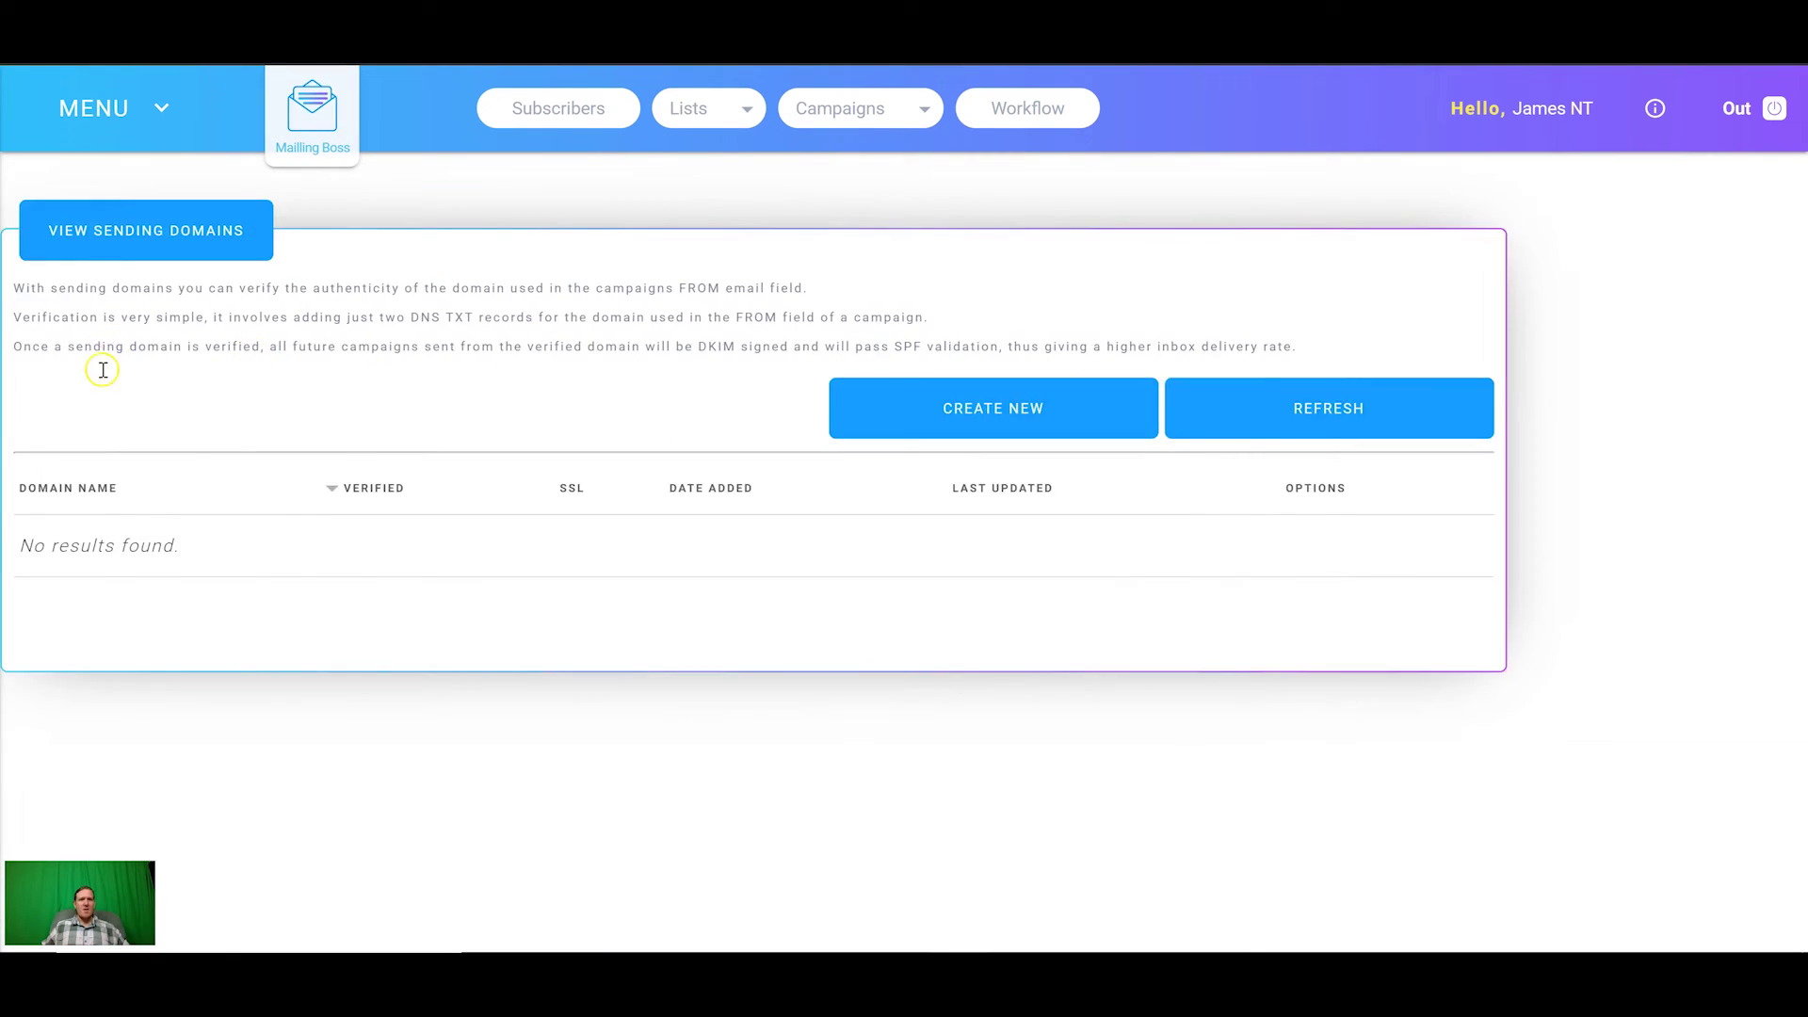
pyautogui.click(1056, 429)
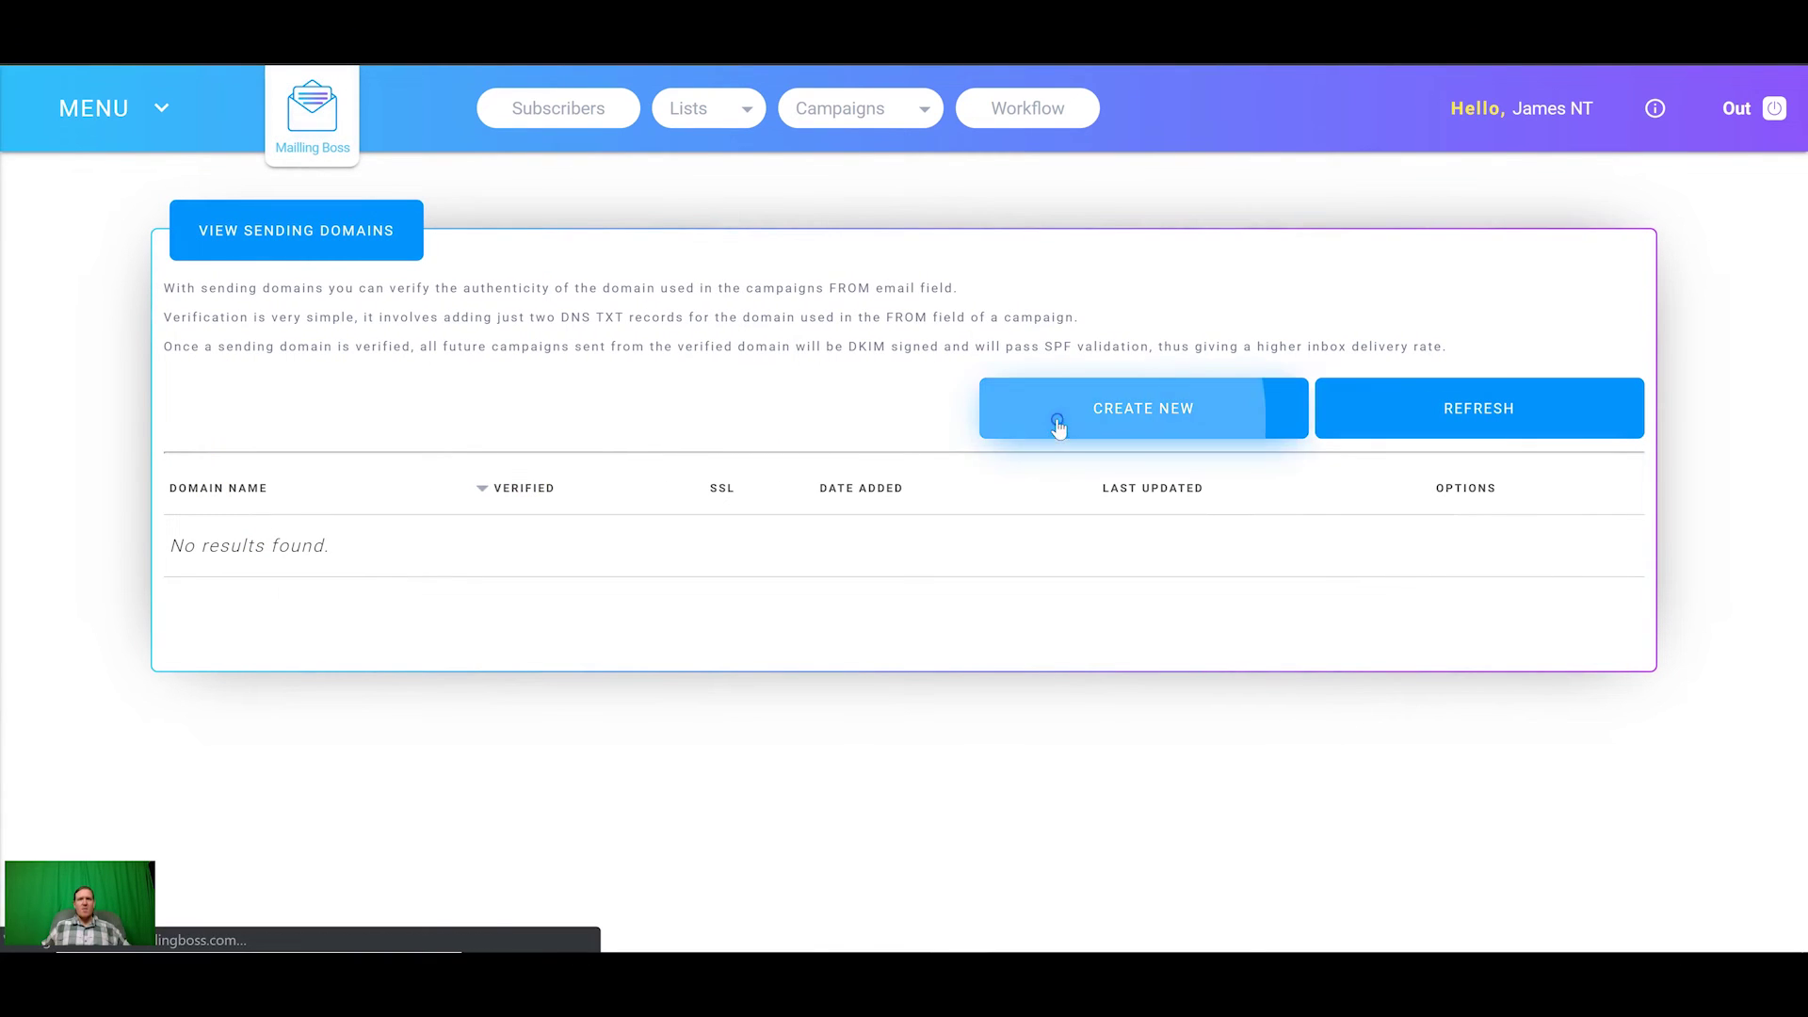
pyautogui.click(415, 337)
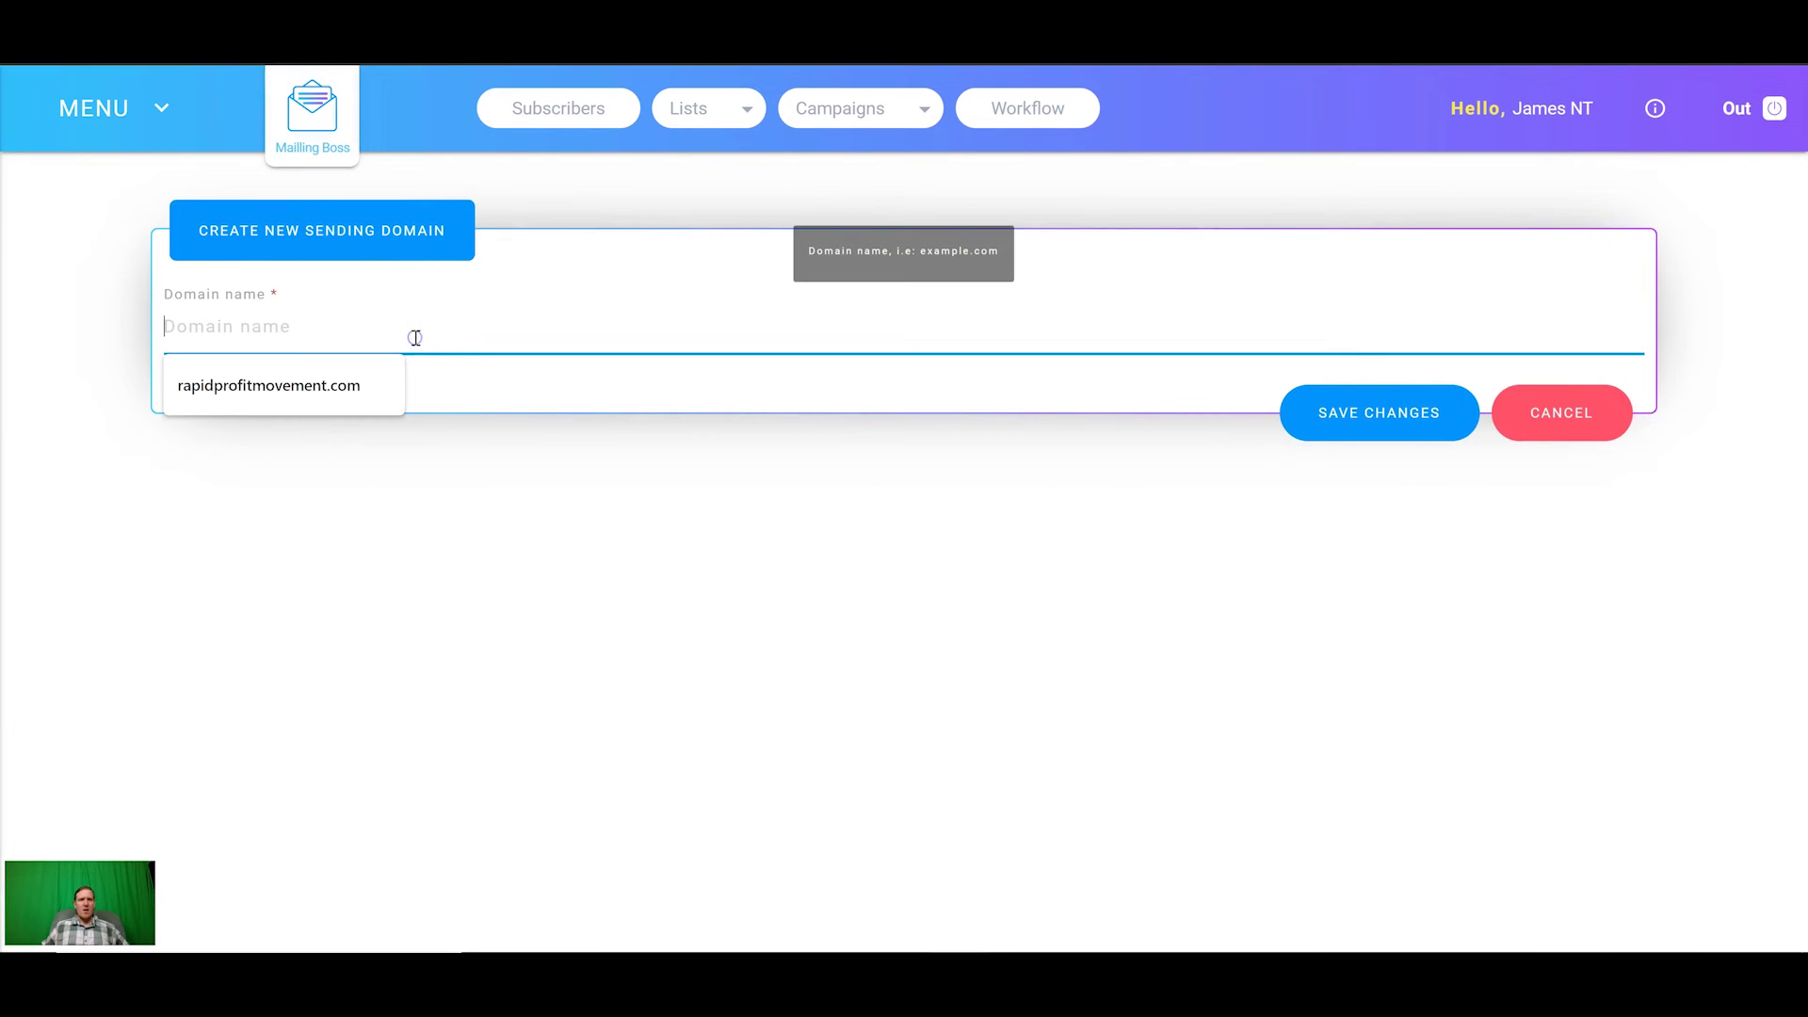
pyautogui.write('NS4.L4DNS.COM')
pyautogui.moveTo(415, 337); pyautogui.dragTo(32, 330)
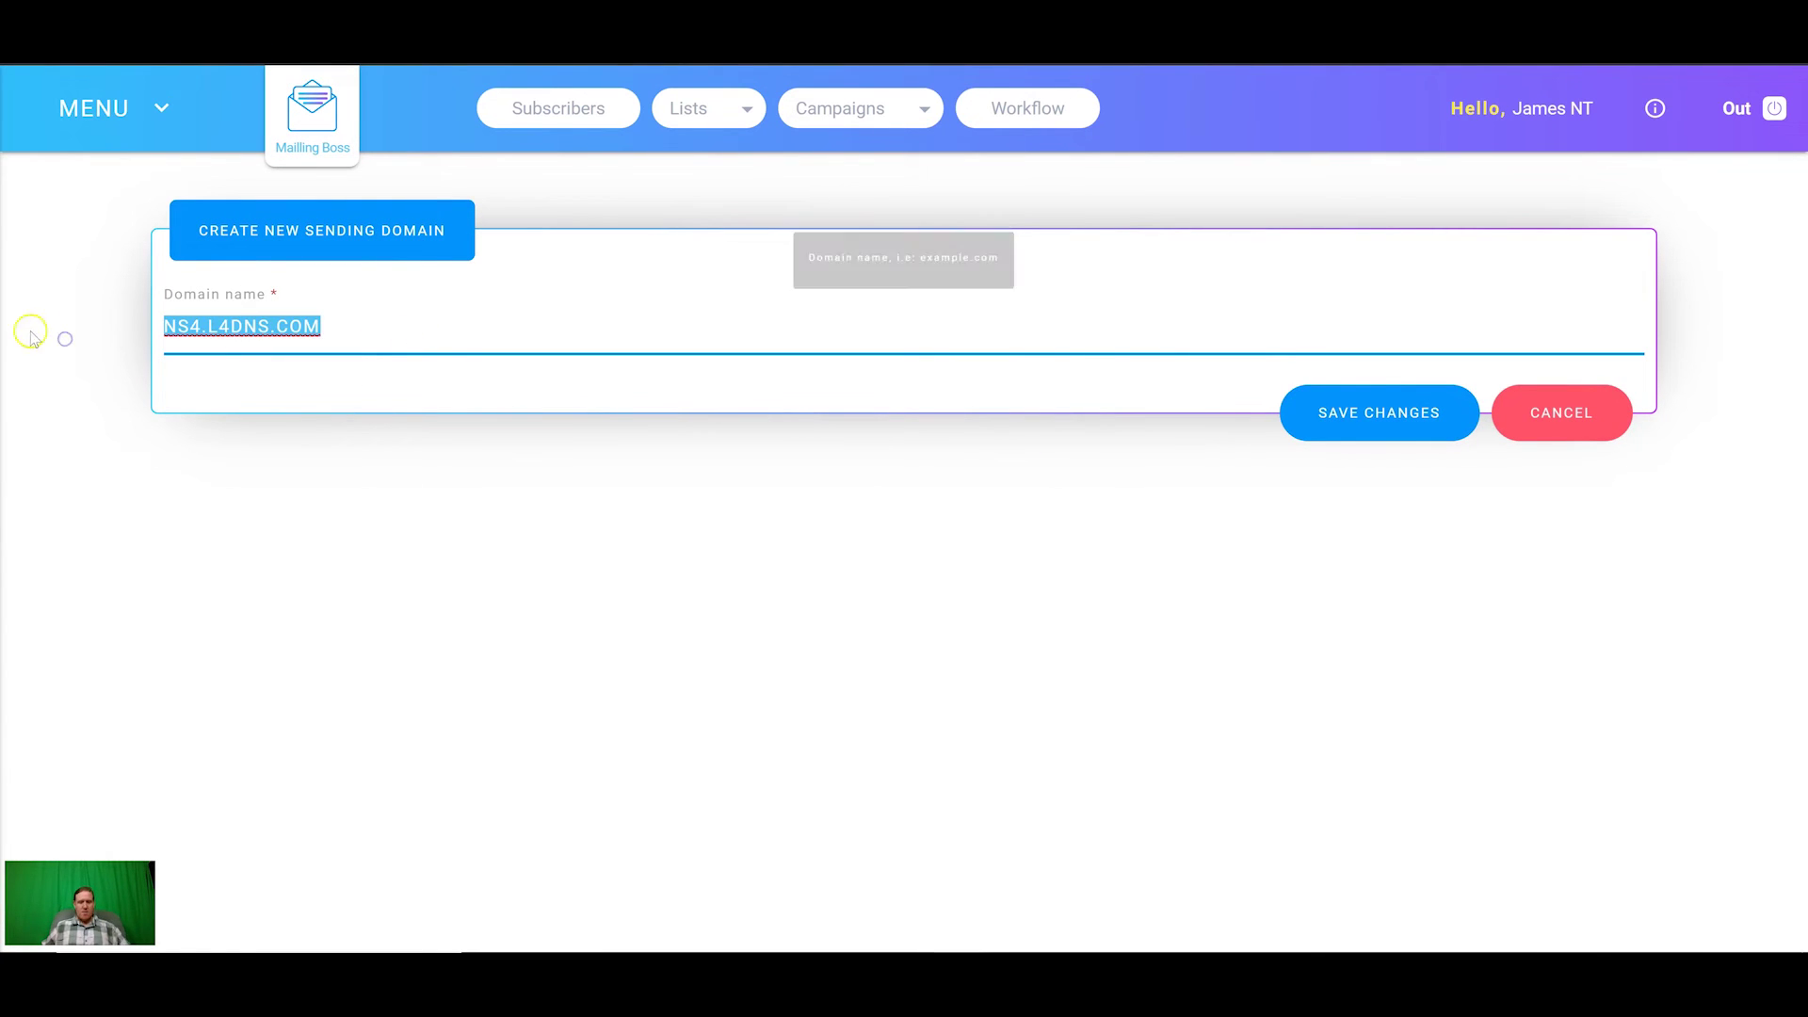
pyautogui.press('BackSpace')
pyautogui.write('7daybuilderch')
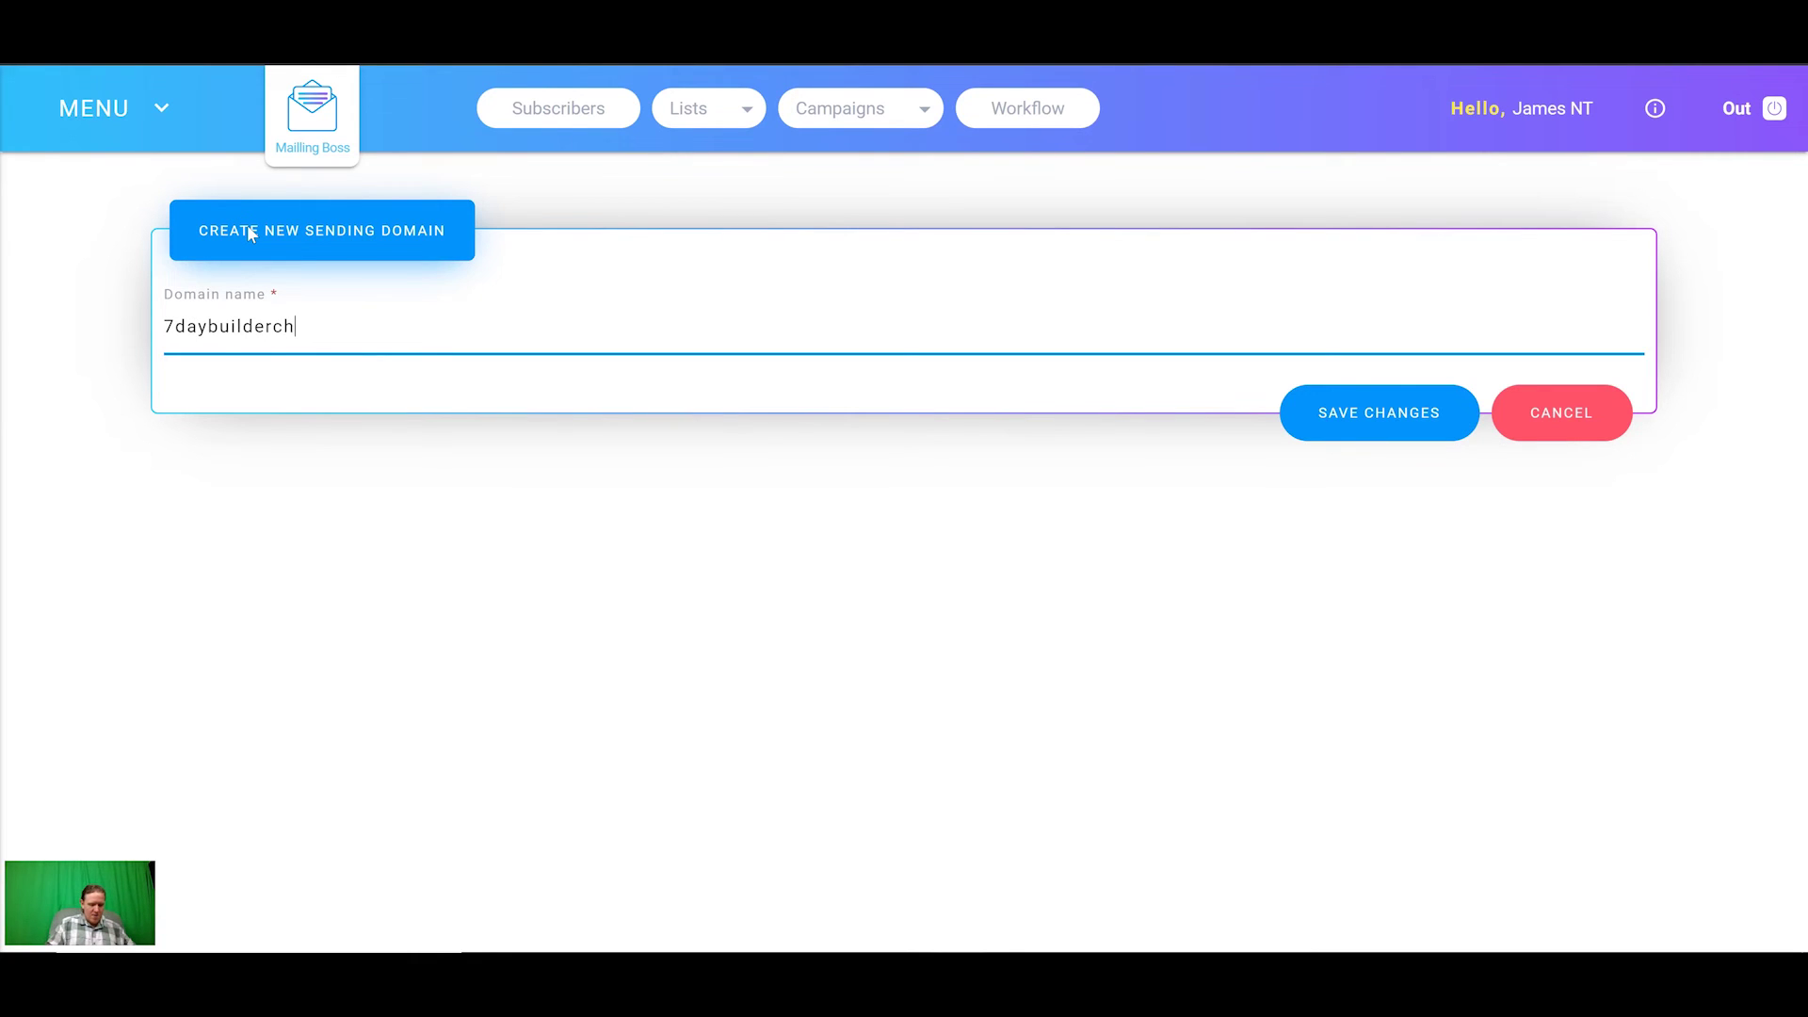
pyautogui.write('allenge.com')
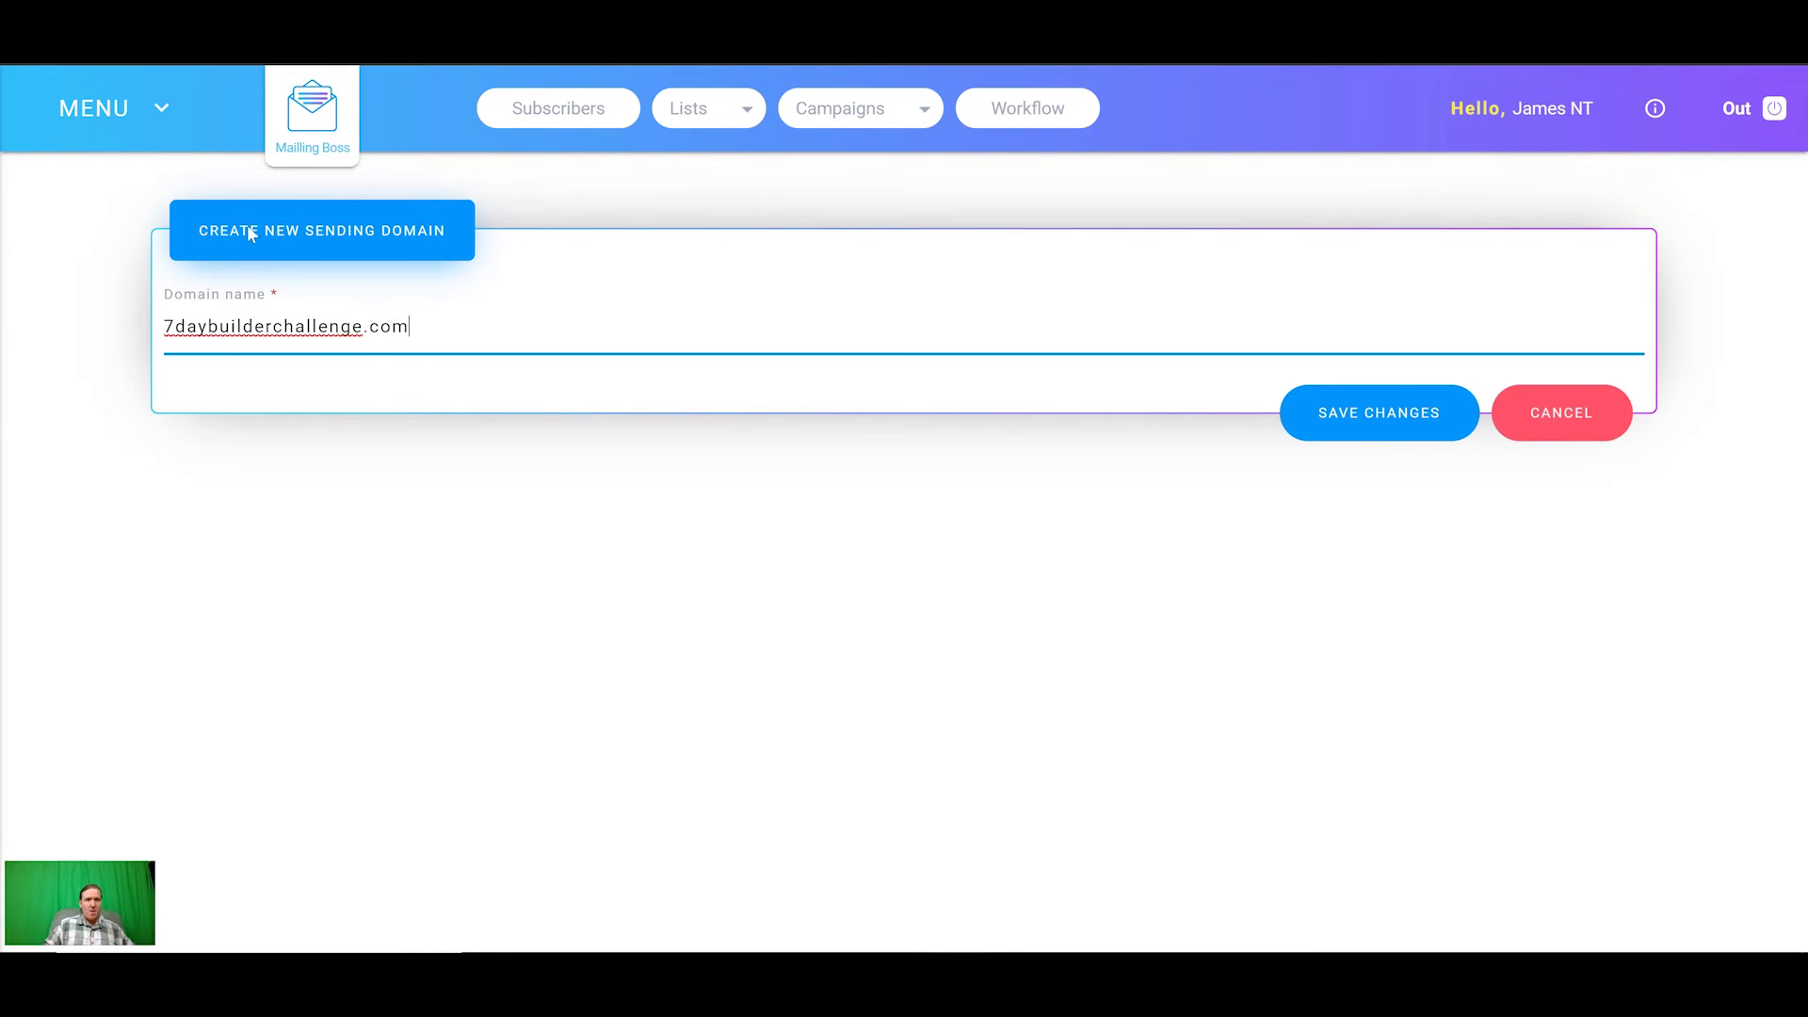
pyautogui.click(1342, 414)
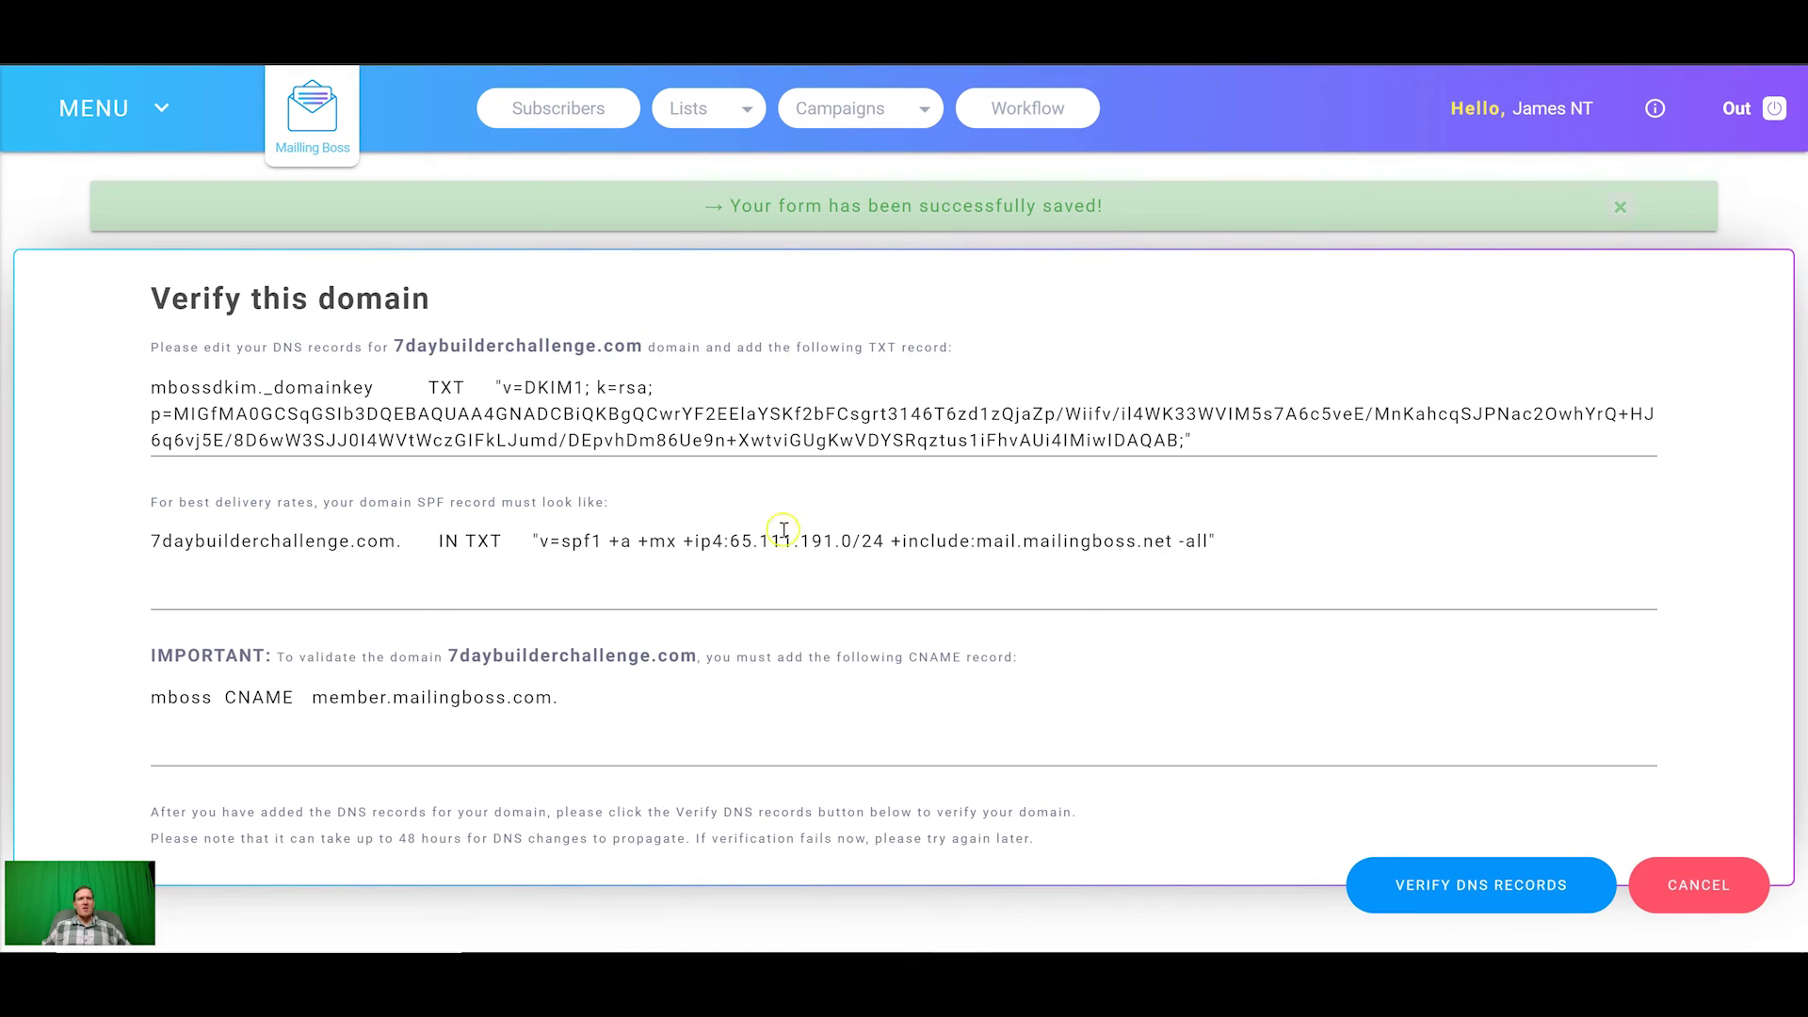
# Step: Enable SSL on the 7daybuilderchallenge.com row of the MailingBoss Domains list
pyautogui.click(155, 107)
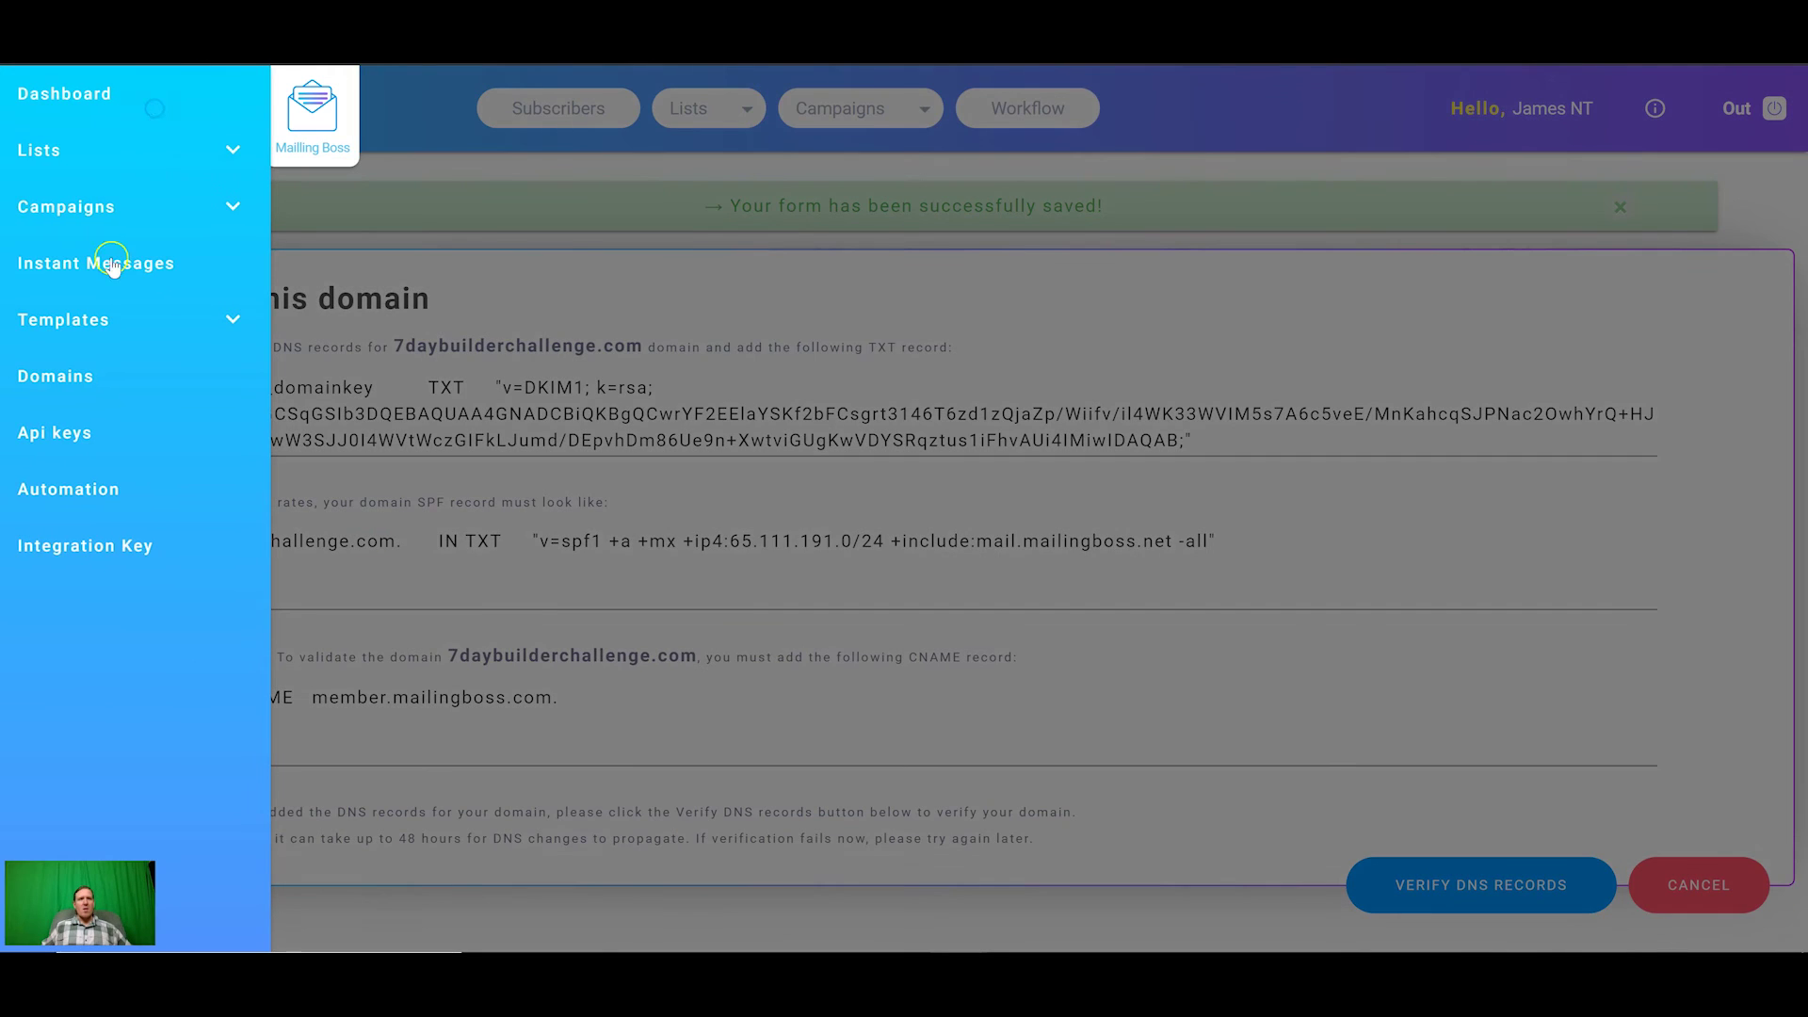
pyautogui.click(101, 377)
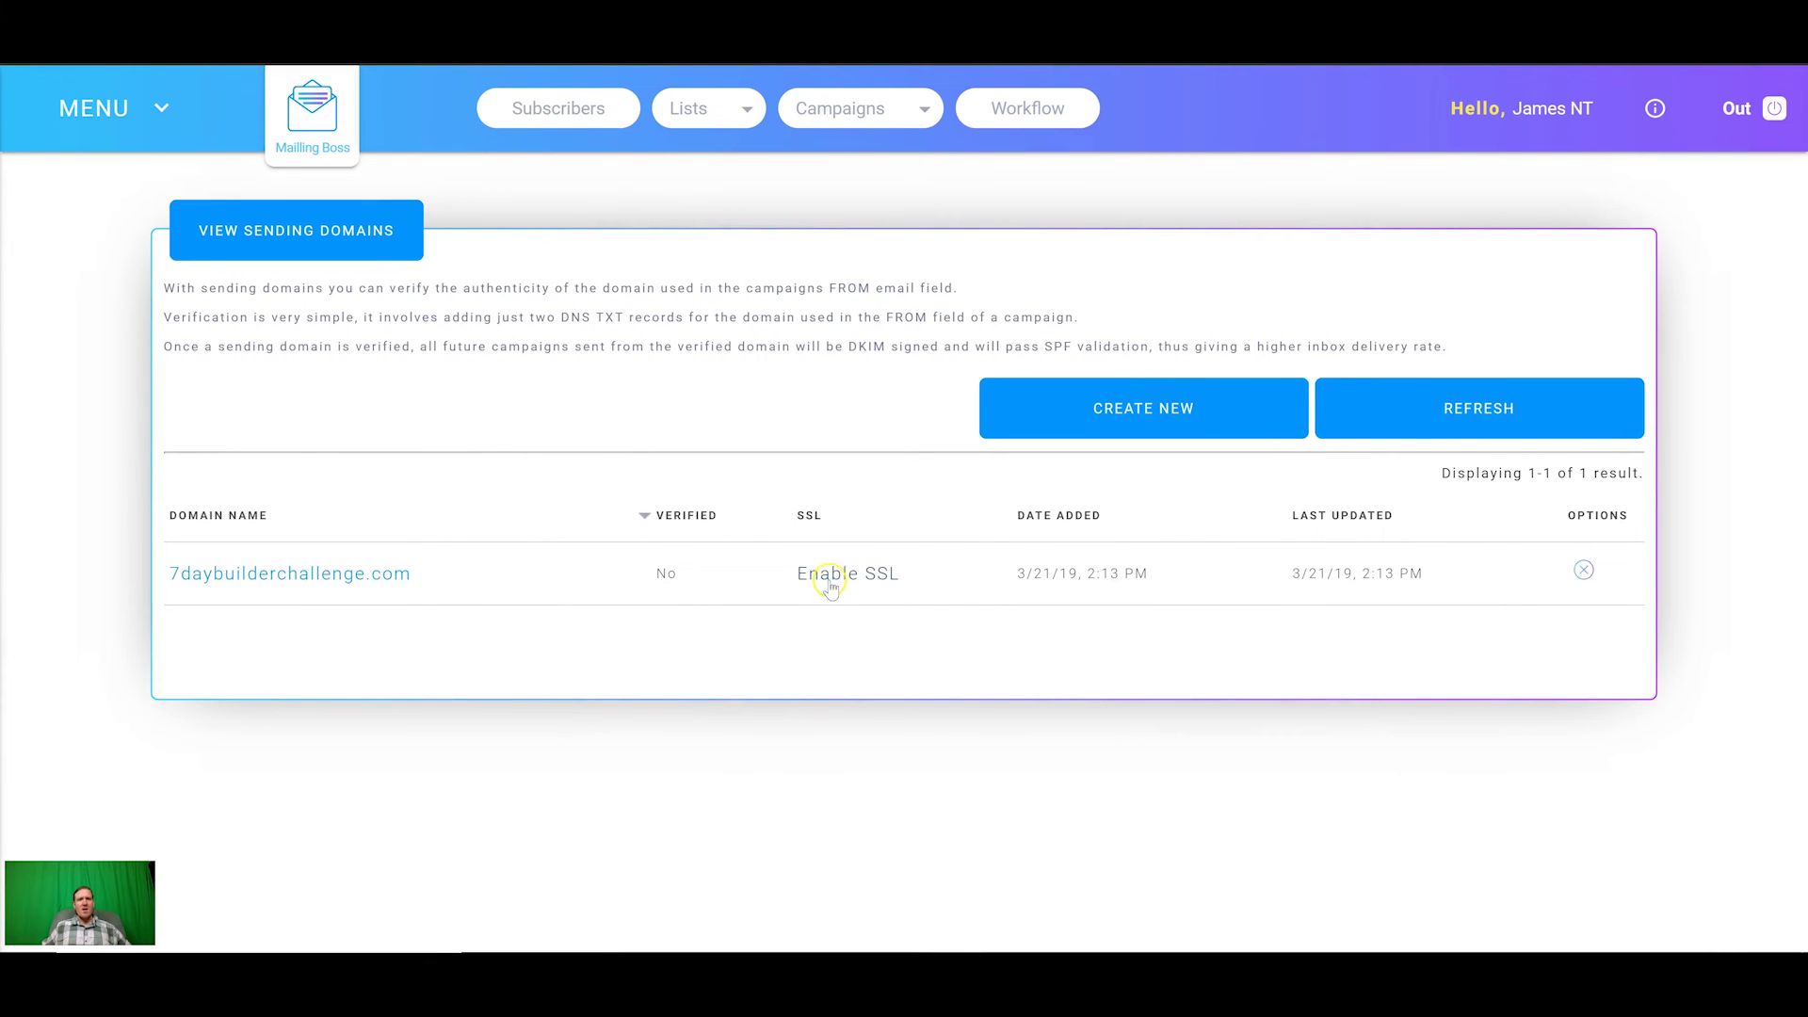
pyautogui.click(828, 581)
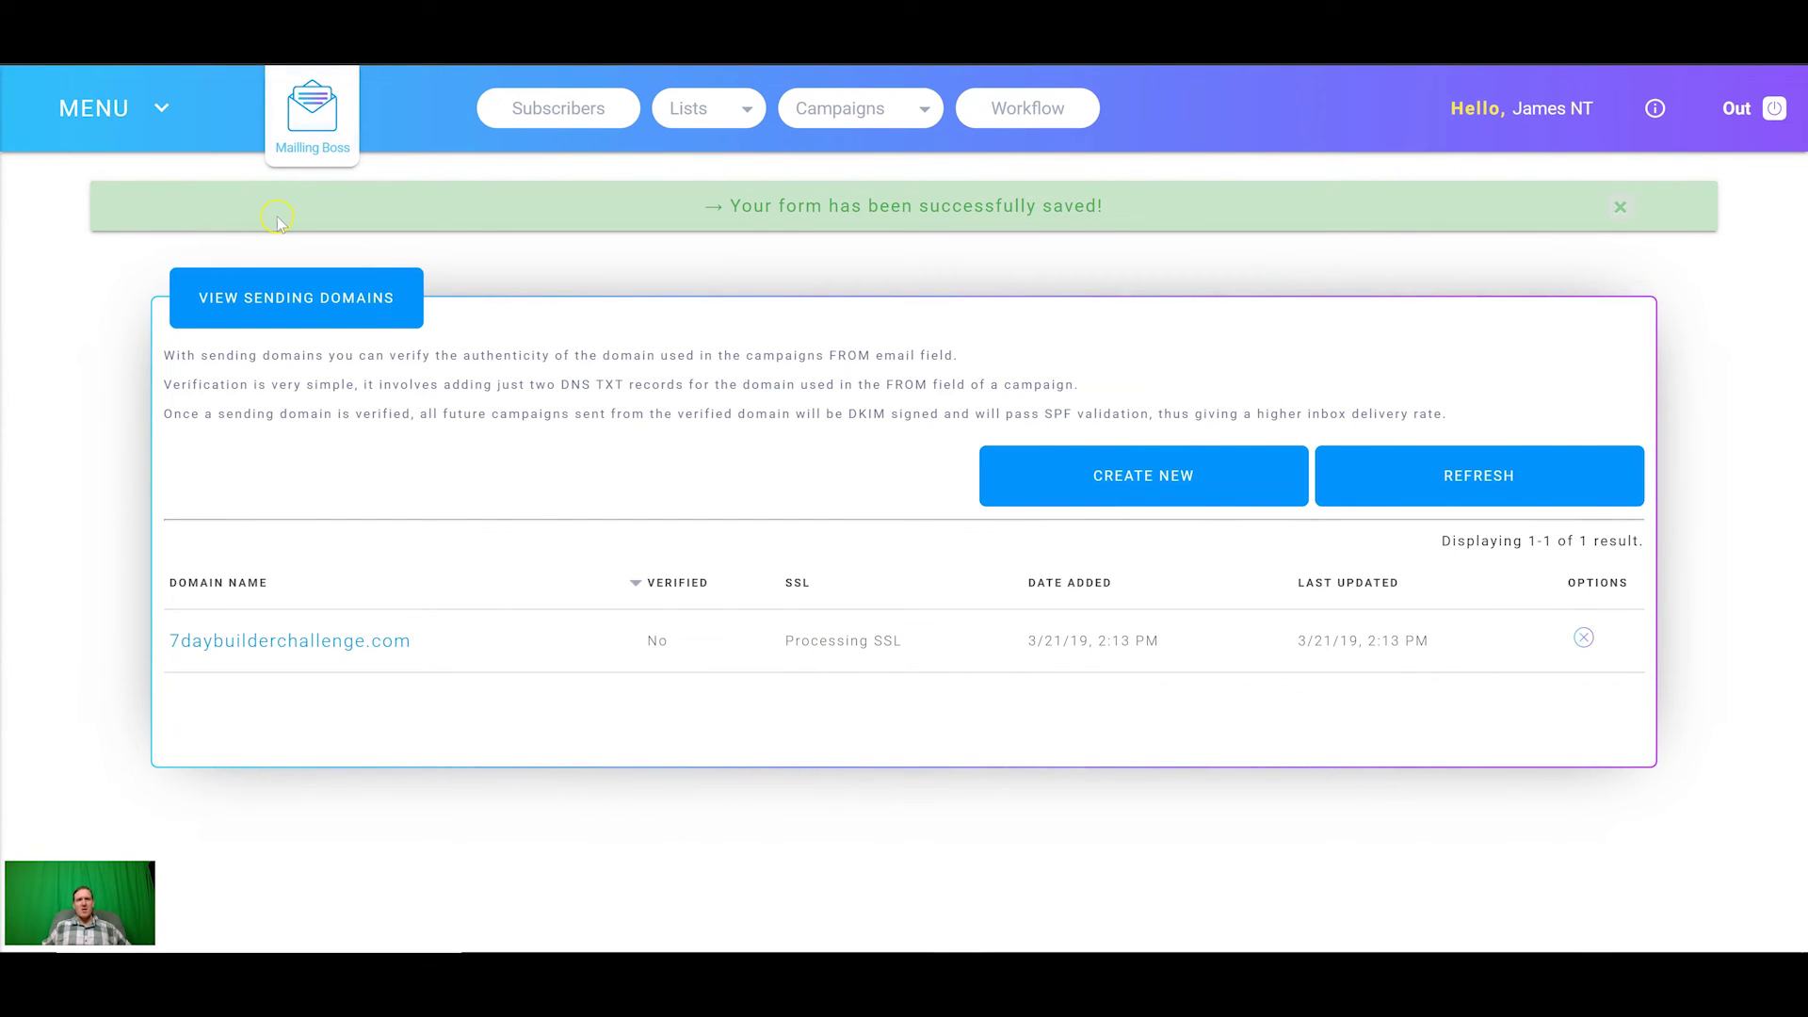
pyautogui.click(317, 278)
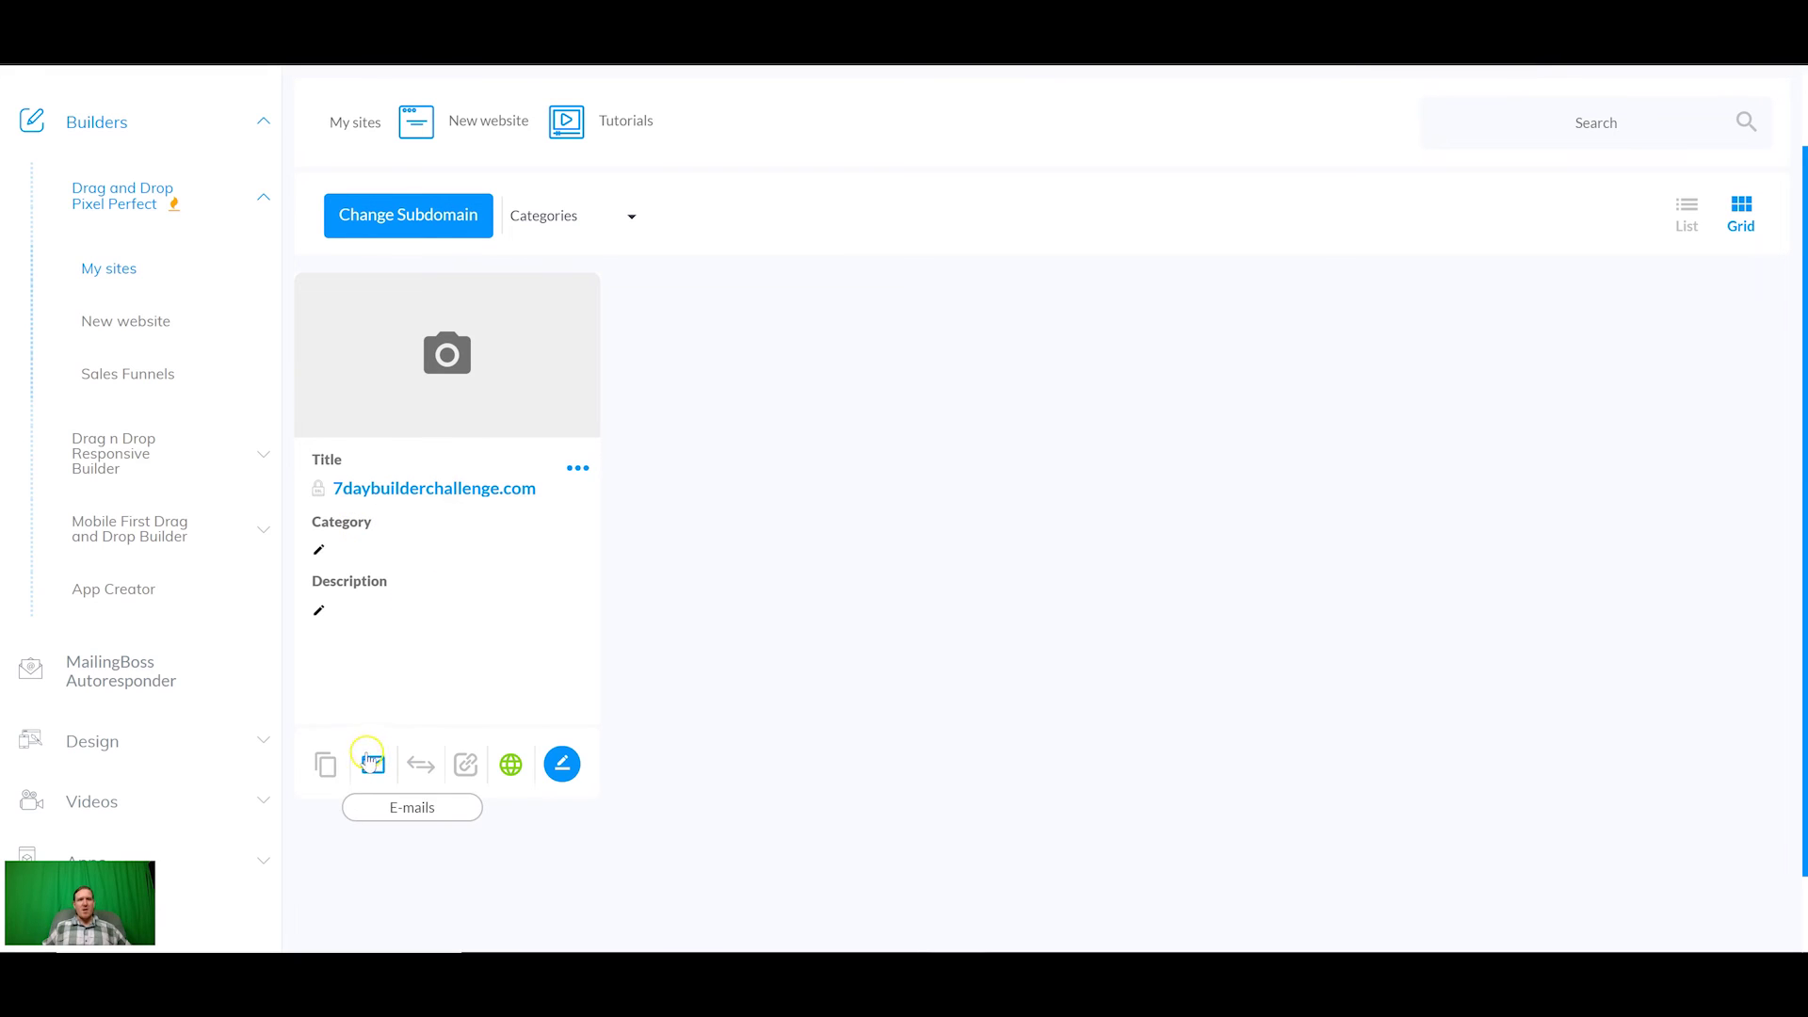
# Step: Add a 'hello' email account for the site, entering and confirming its password, and submit it
pyautogui.click(373, 765)
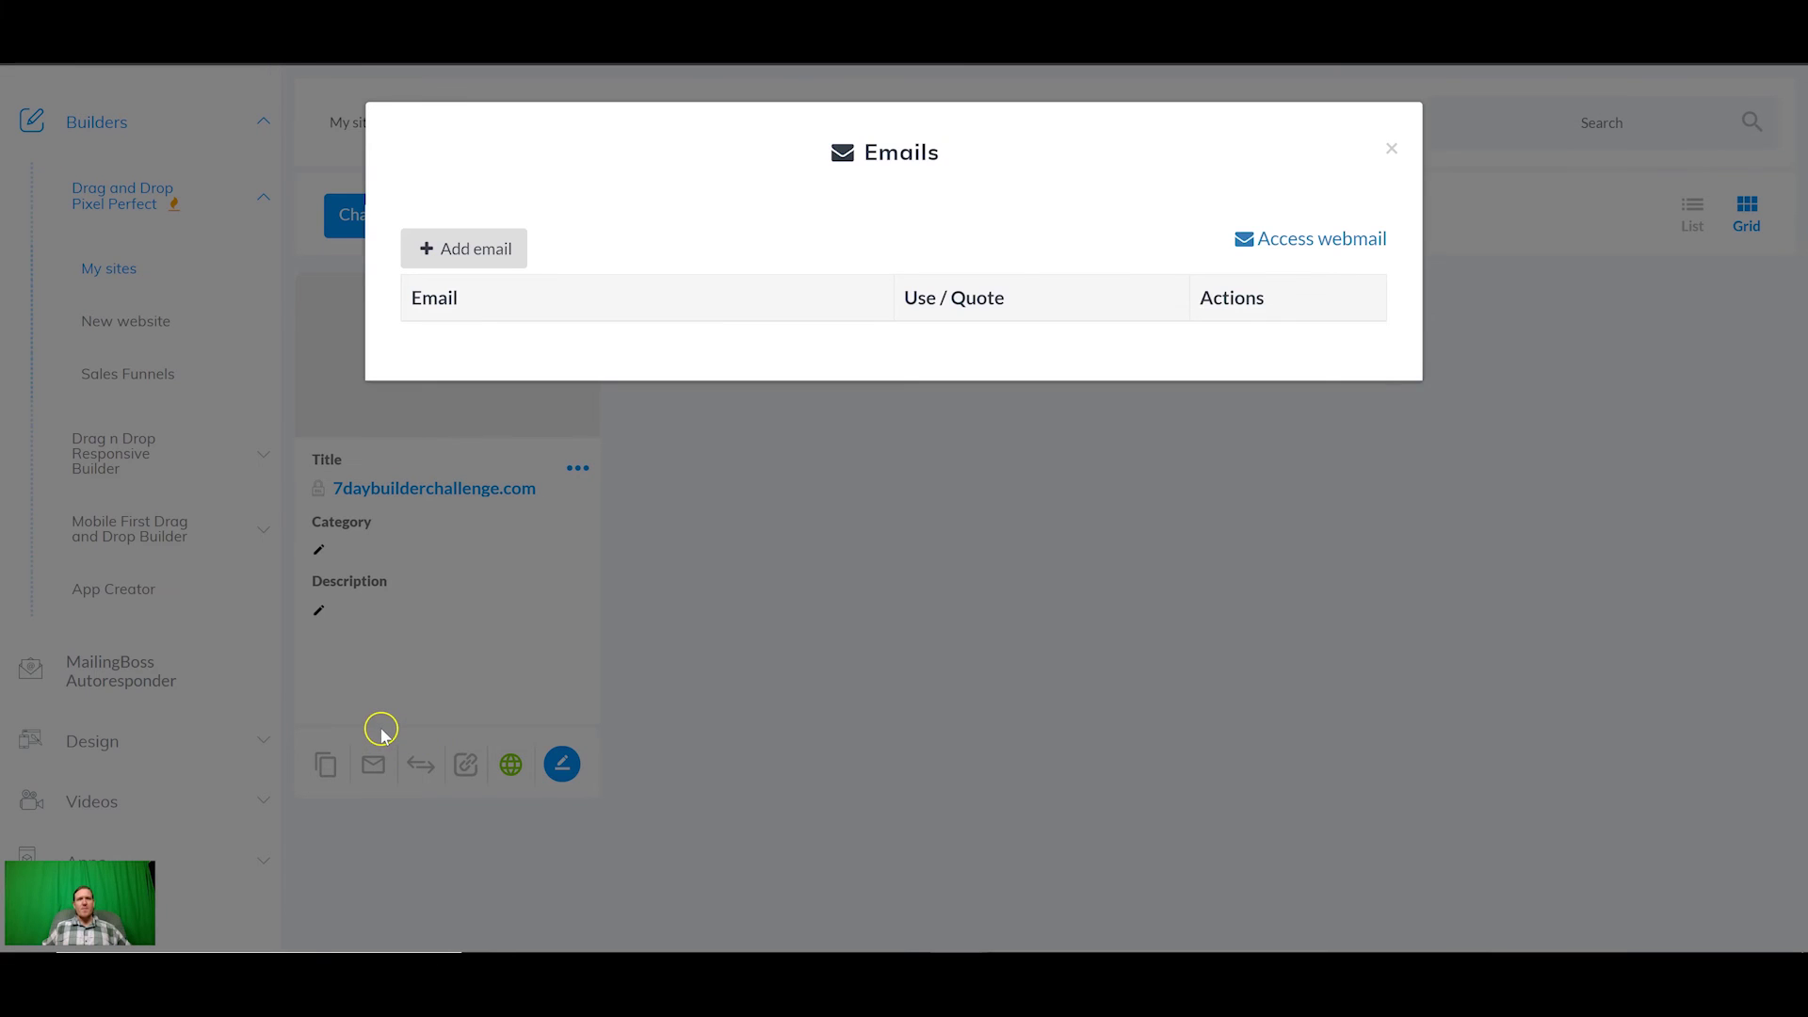
pyautogui.click(484, 247)
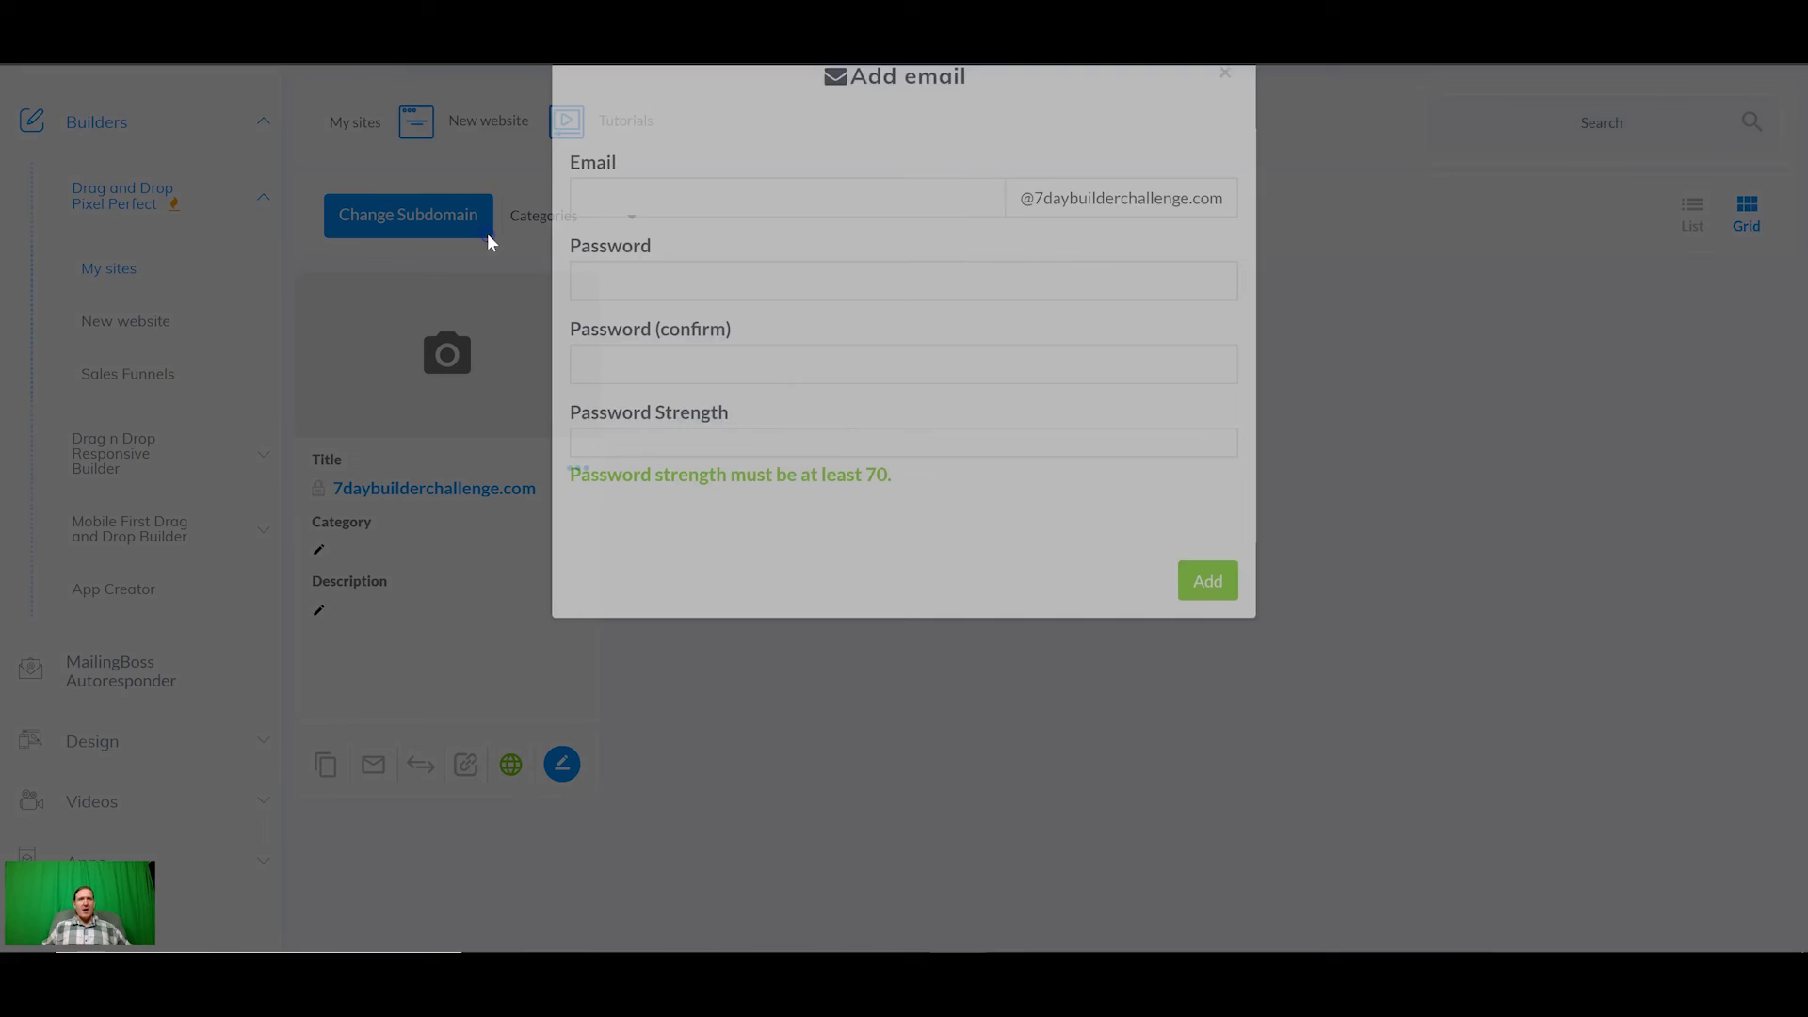
pyautogui.click(660, 261)
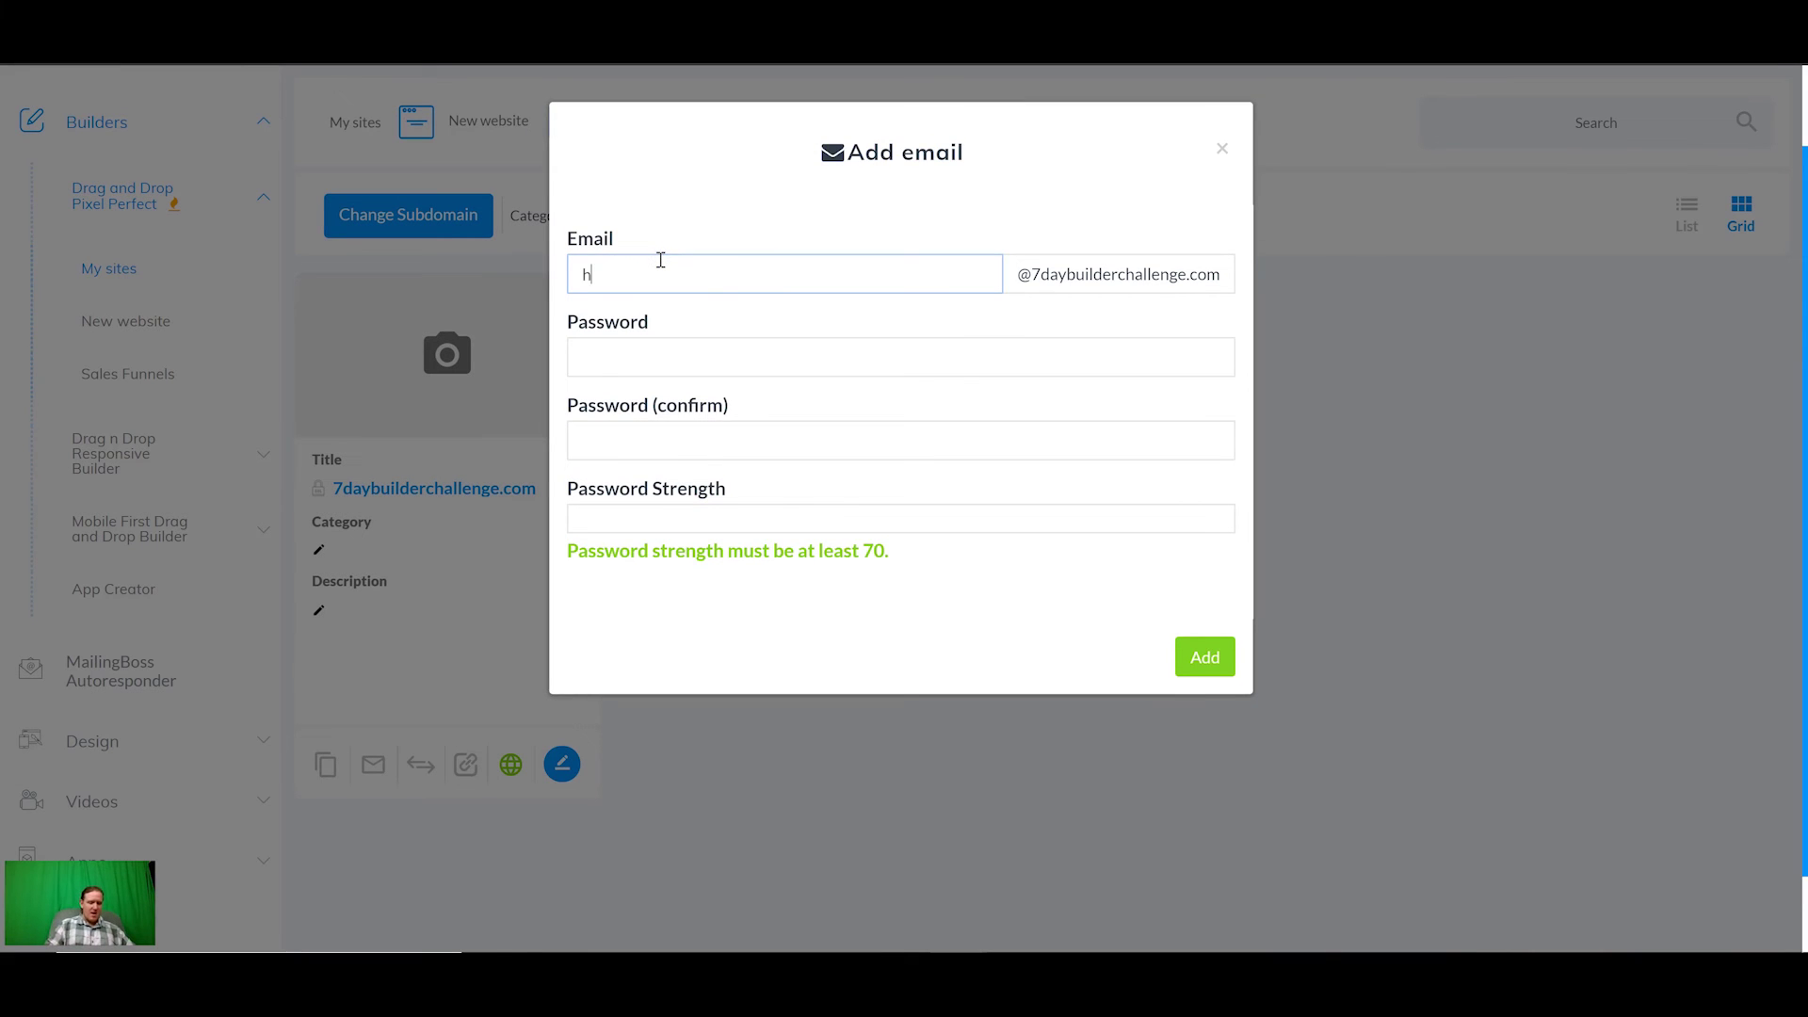
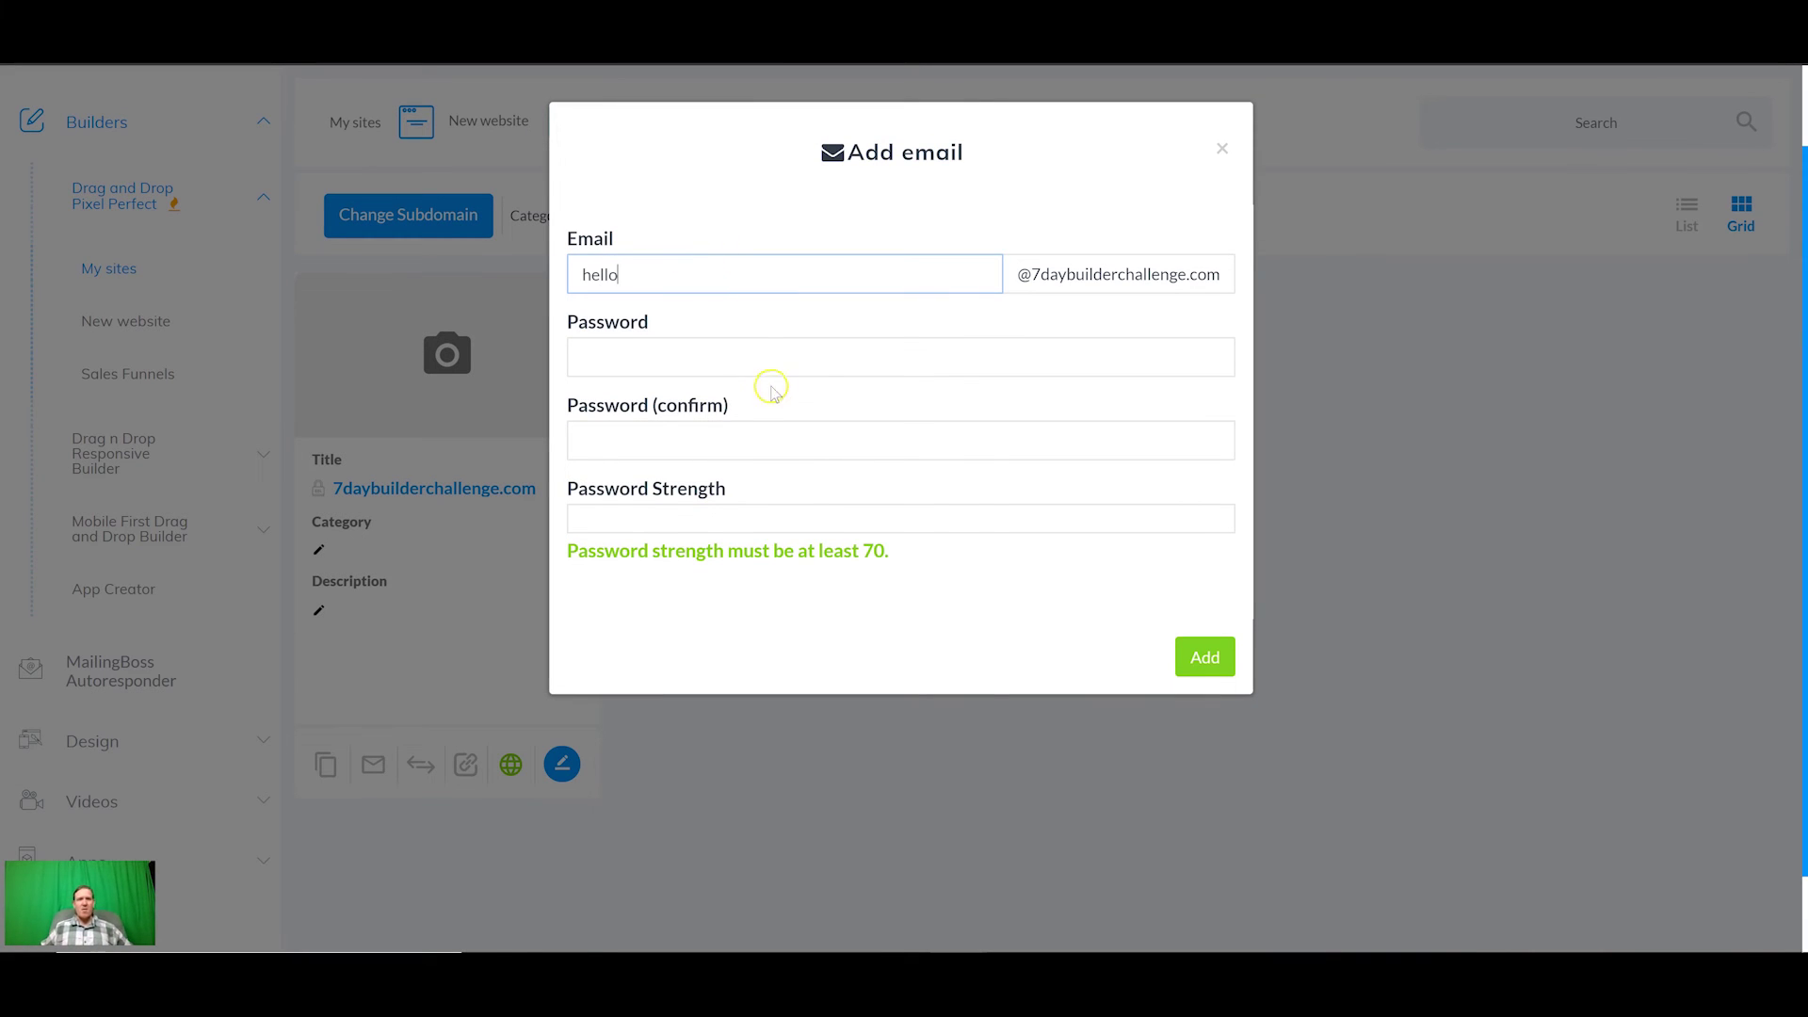
pyautogui.click(754, 359)
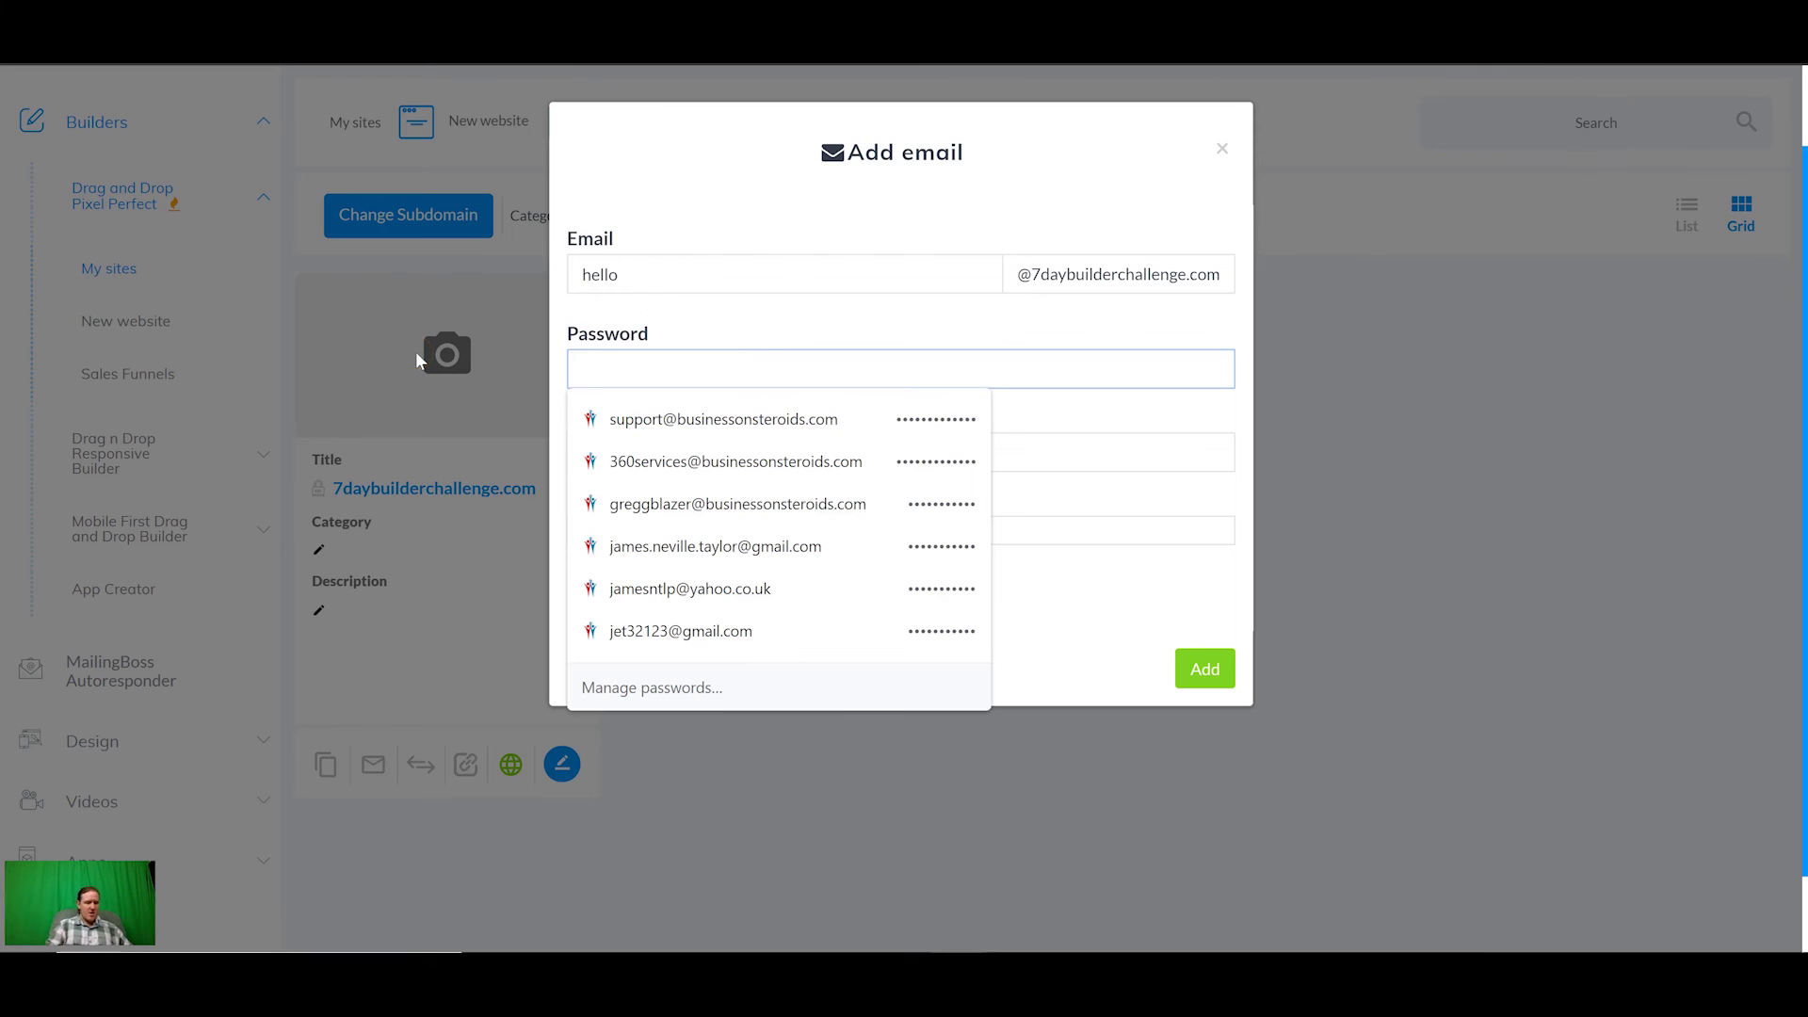
pyautogui.write('abcdefghijk')
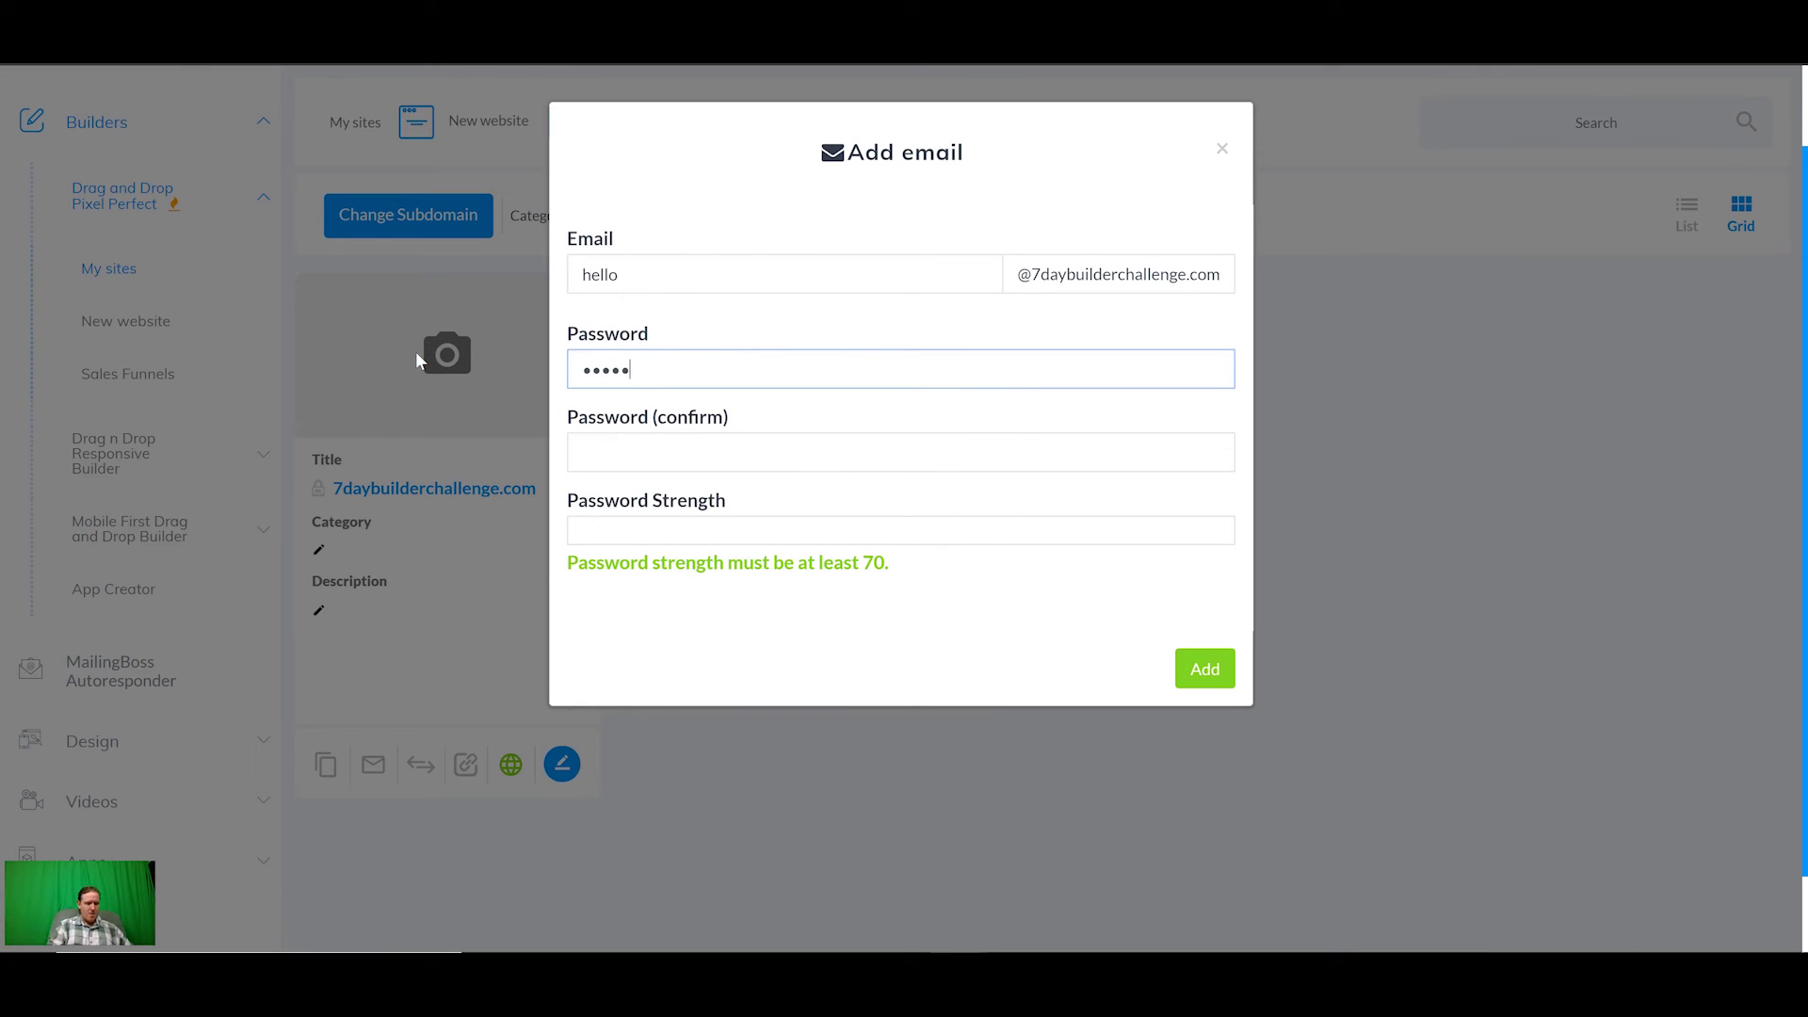
pyautogui.press('Tab')
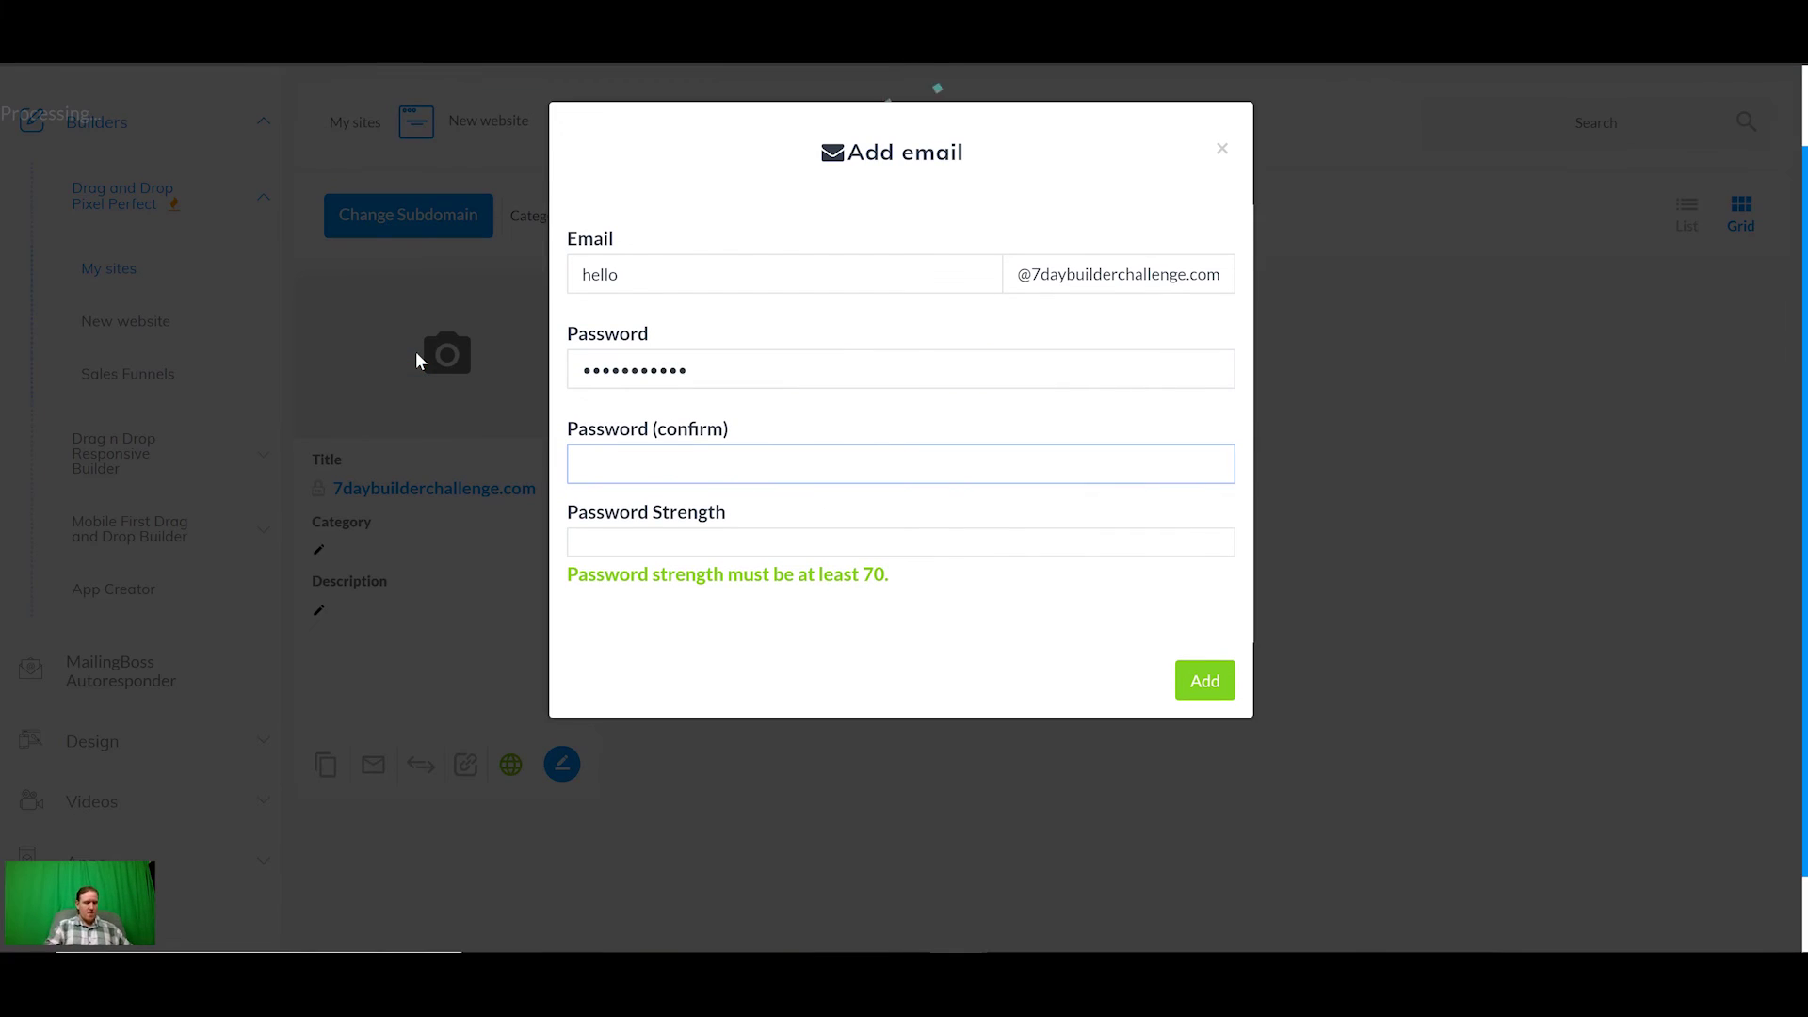
pyautogui.write('abcdefghijk')
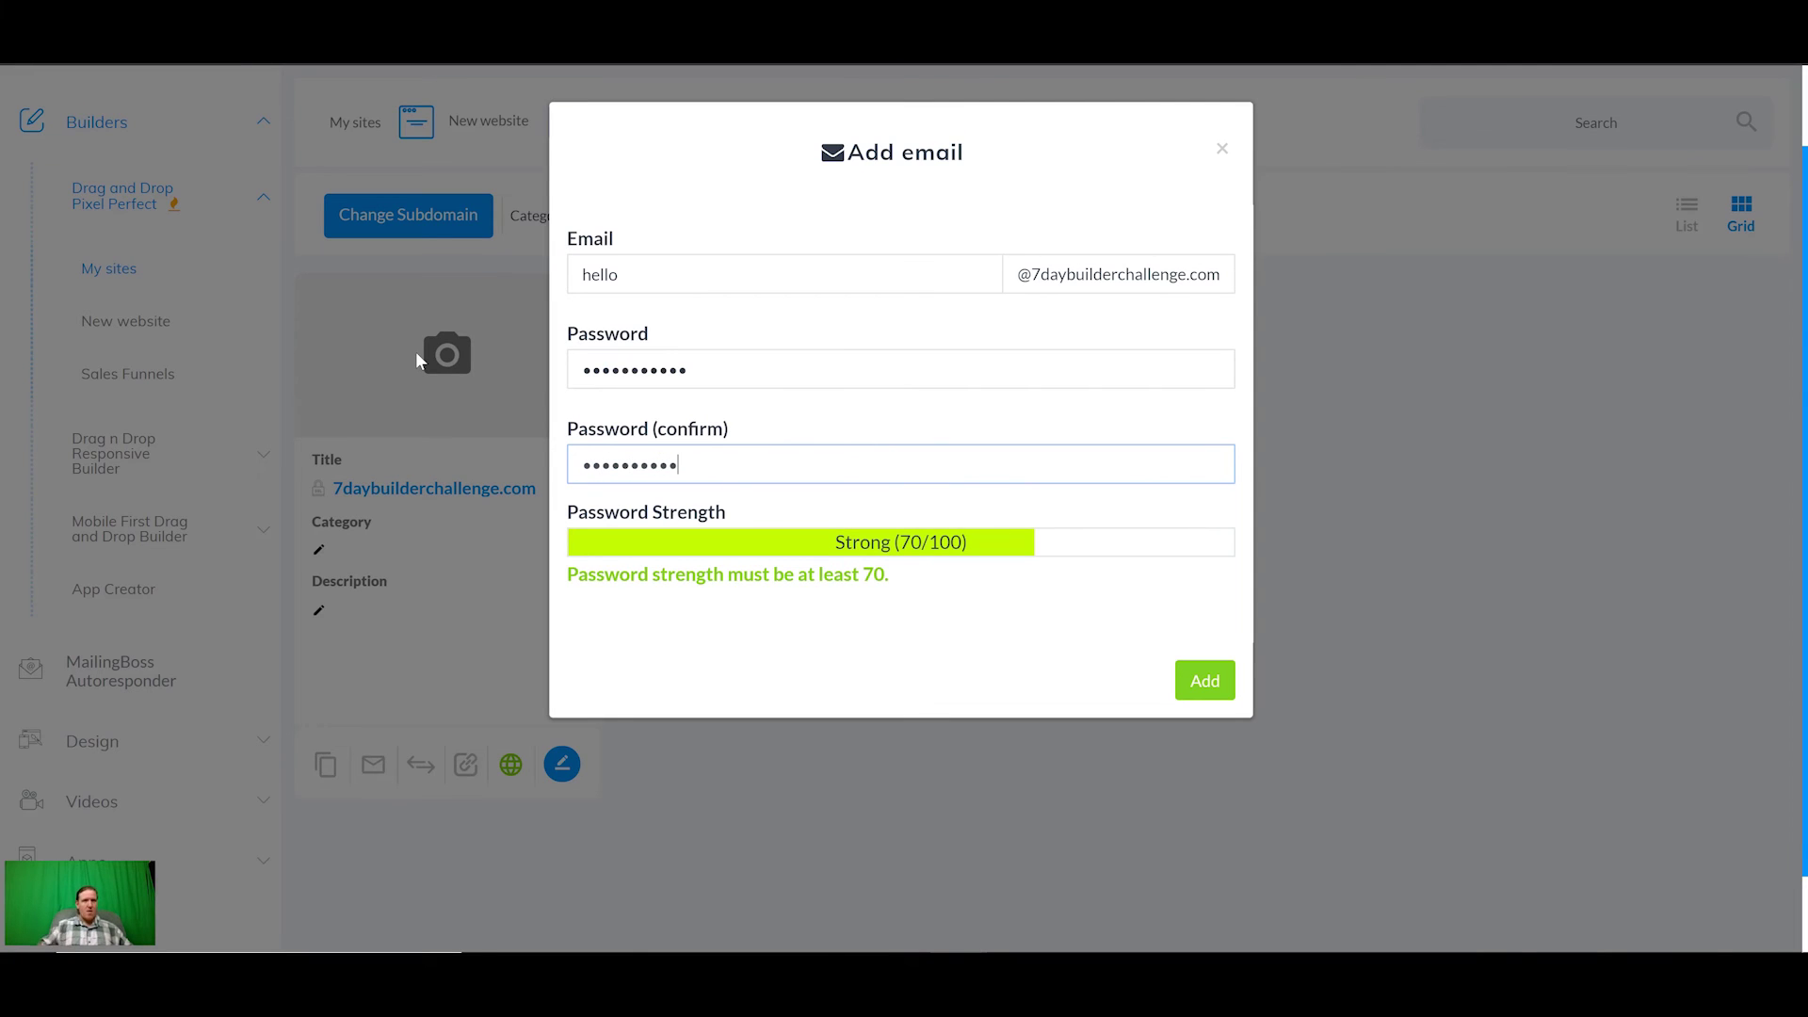
pyautogui.click(1195, 680)
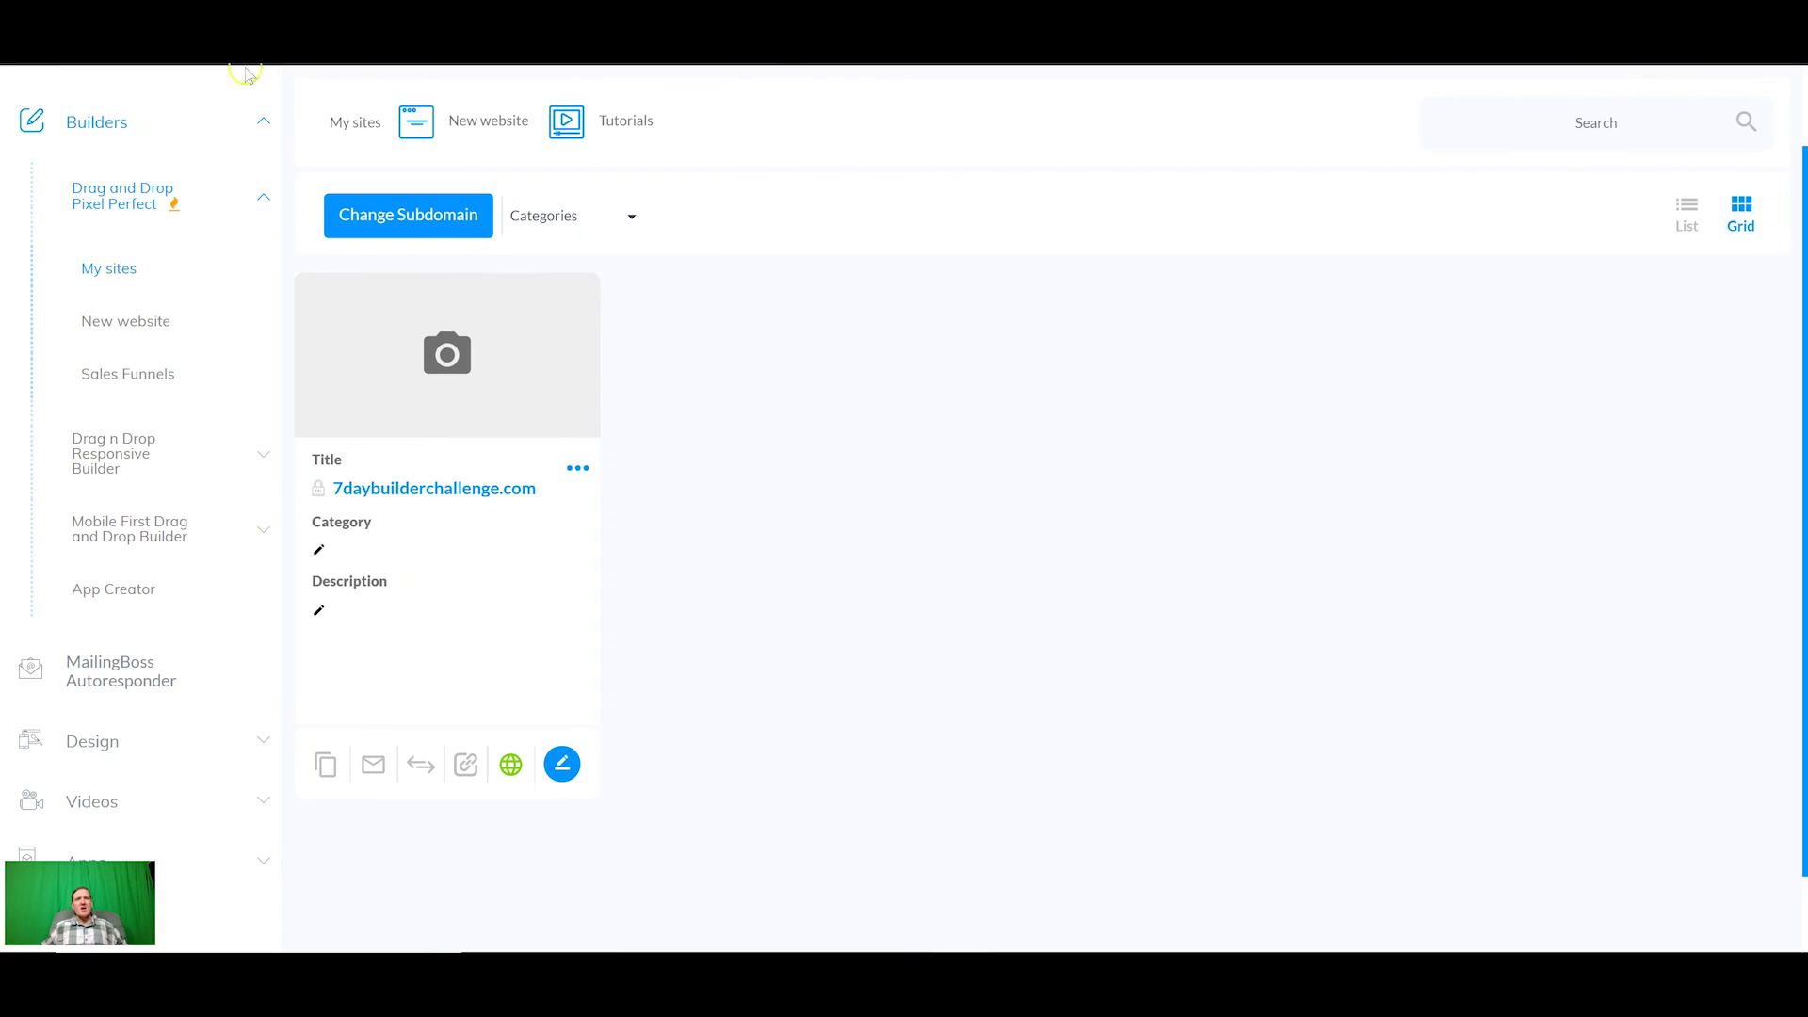
# Step: Return to the top of My sites, where 7daybuilderchallenge.com is listed, after the email dialog closes
pyautogui.scroll(1, 1388, 634)
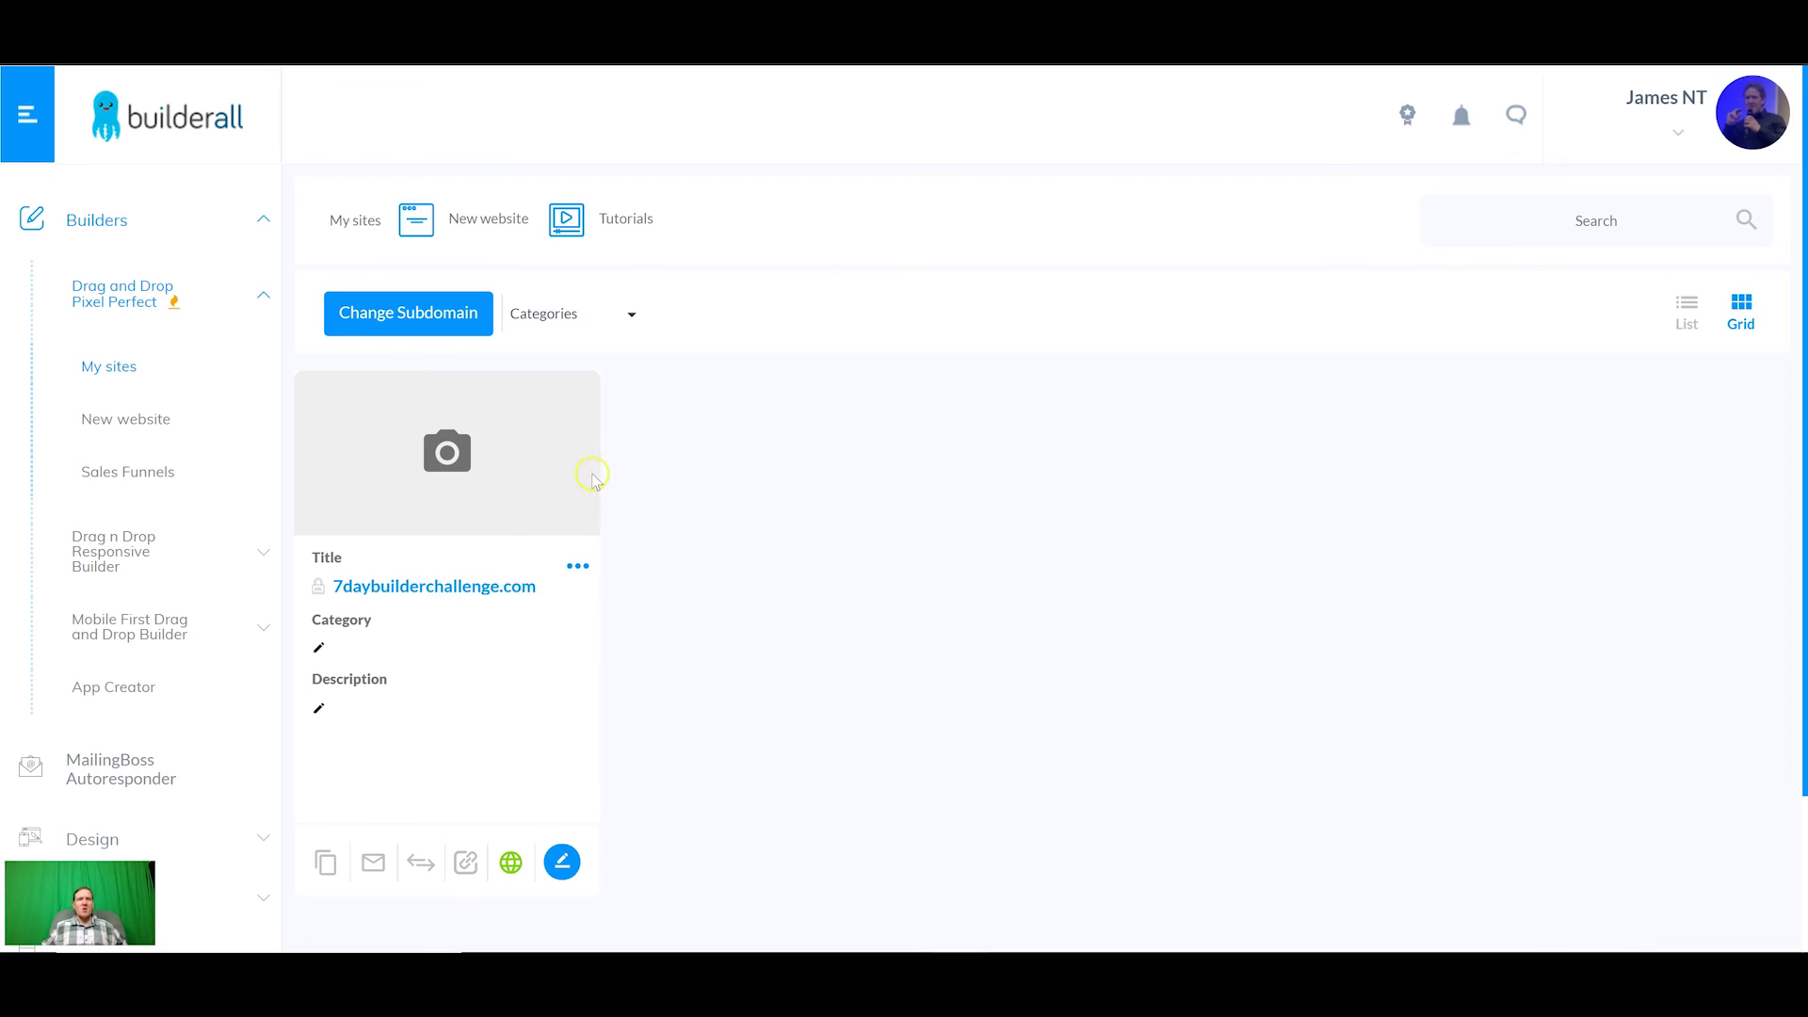
pyautogui.click(673, 505)
pyautogui.moveTo(676, 510); pyautogui.dragTo(739, 504)
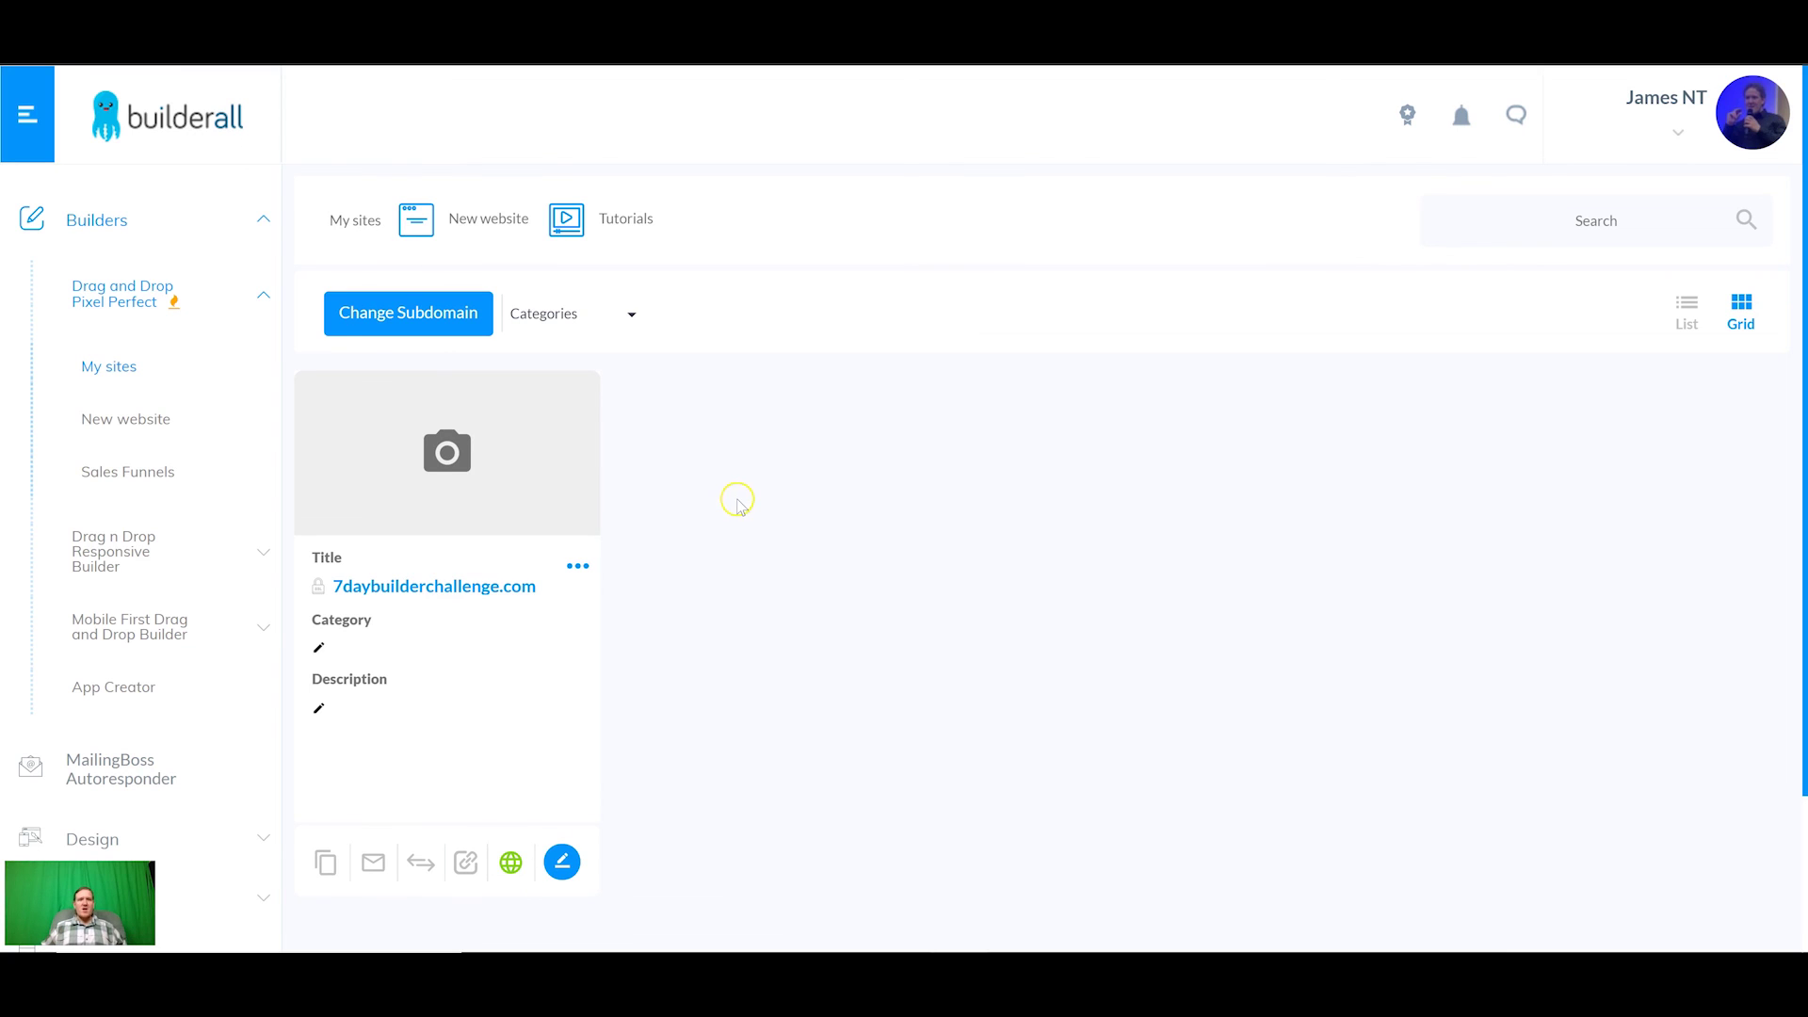